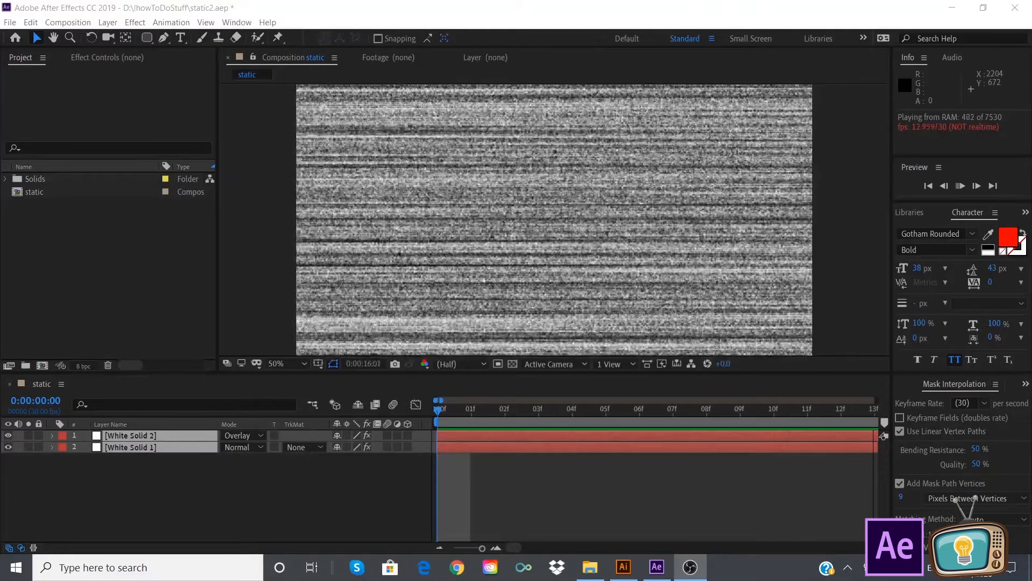
Switch to Illustrator to view the tv.ai artwork with its reflection, screen and tv layers, and return to After Effects
left_click(623, 567)
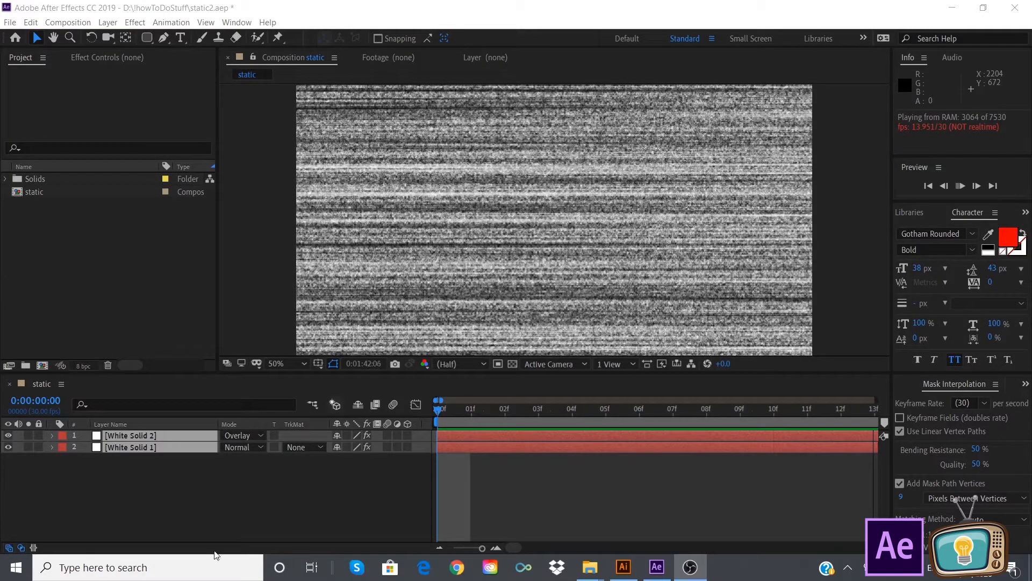
left_click(624, 567)
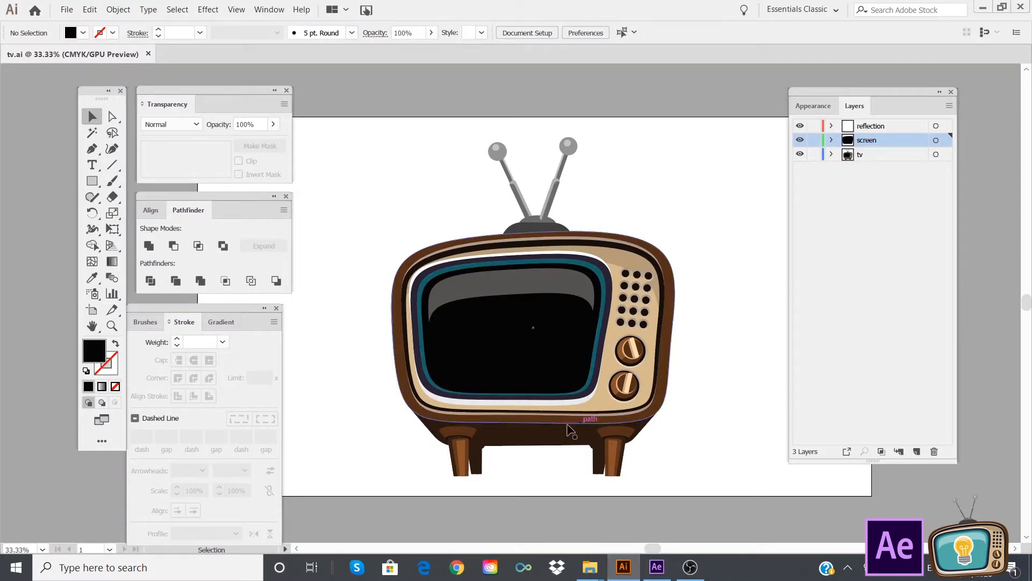
left_click(983, 10)
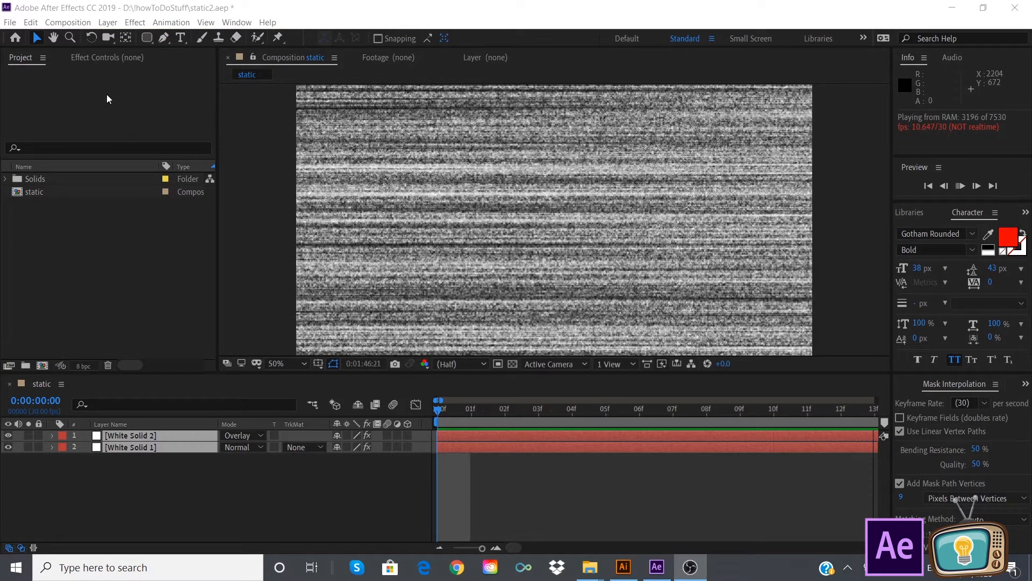
Set the width of the static composition to 1080 px in its composition settings
left_click(68, 23)
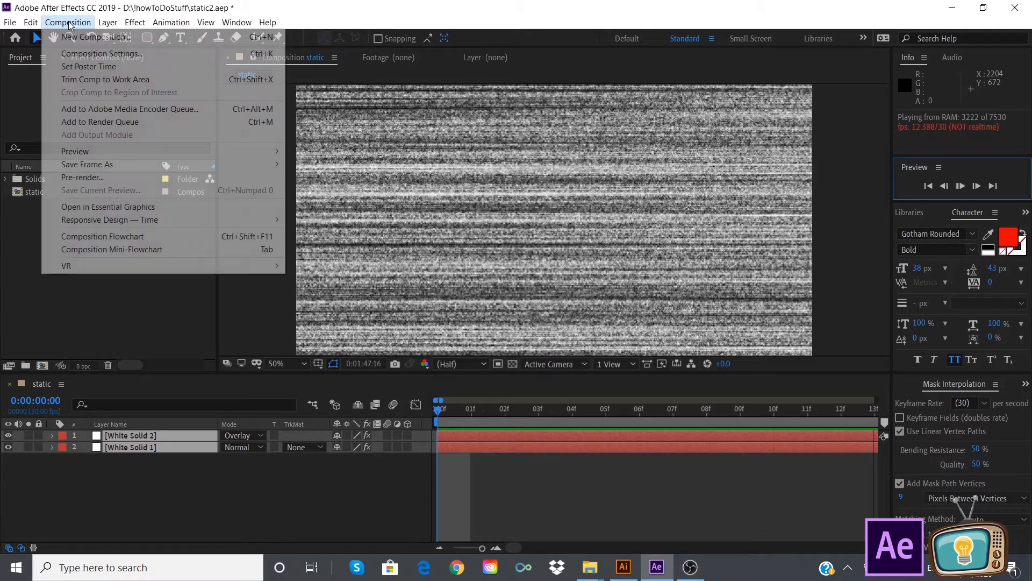
left_click(79, 54)
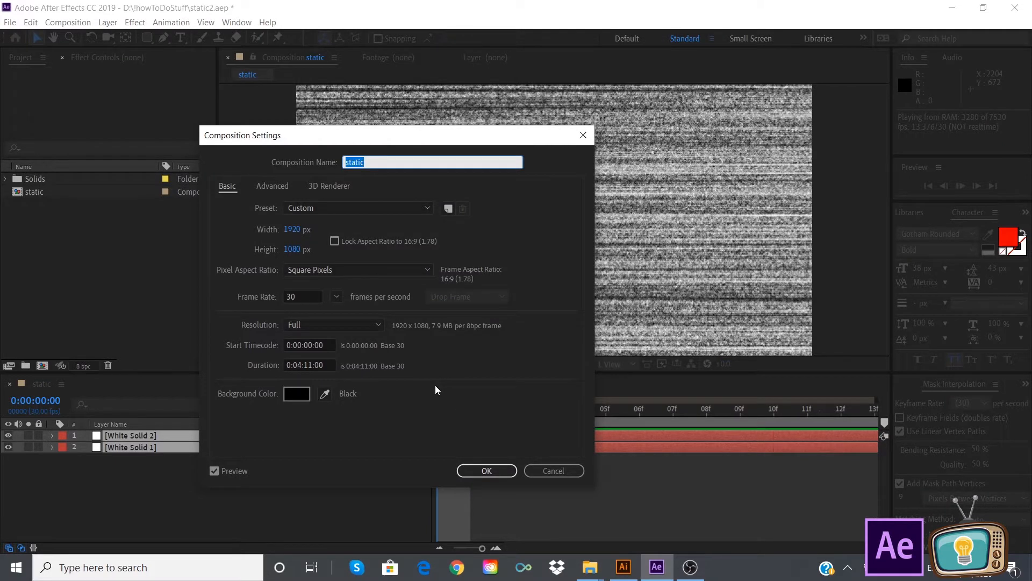
key("Tab")
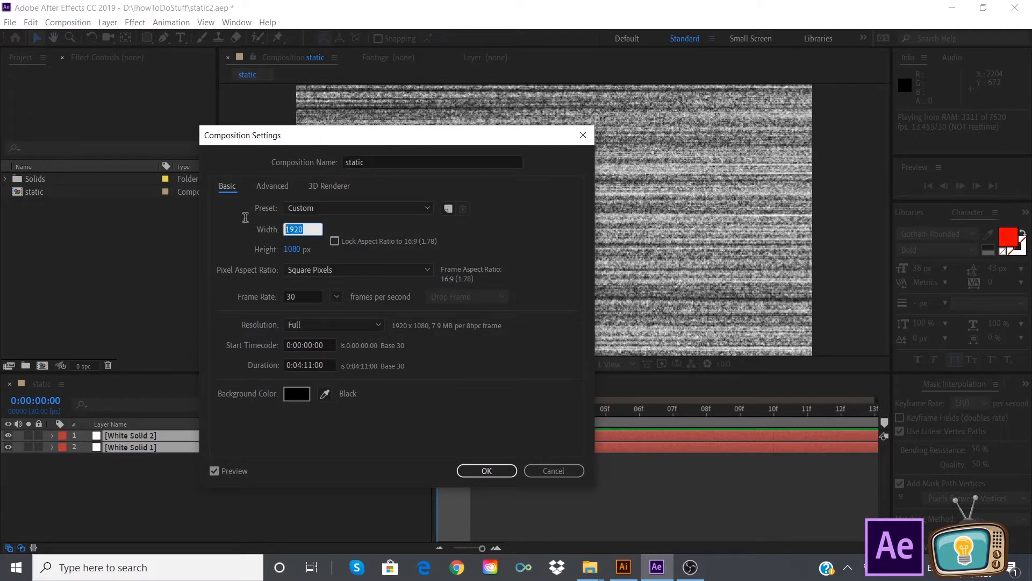
type("1080")
left_click(487, 471)
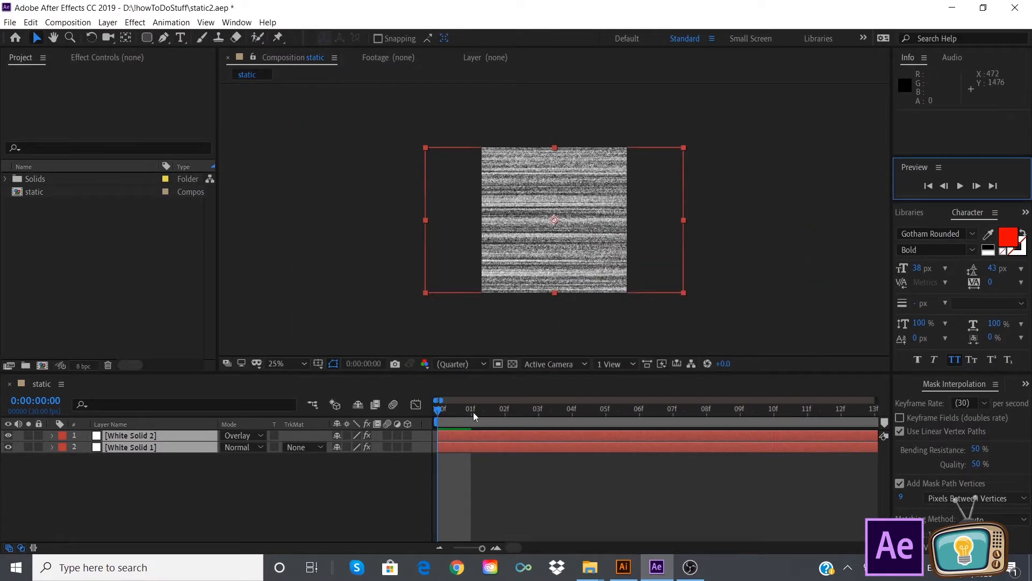
Preview the playback of the resized static composition and stop it
left_click(960, 186)
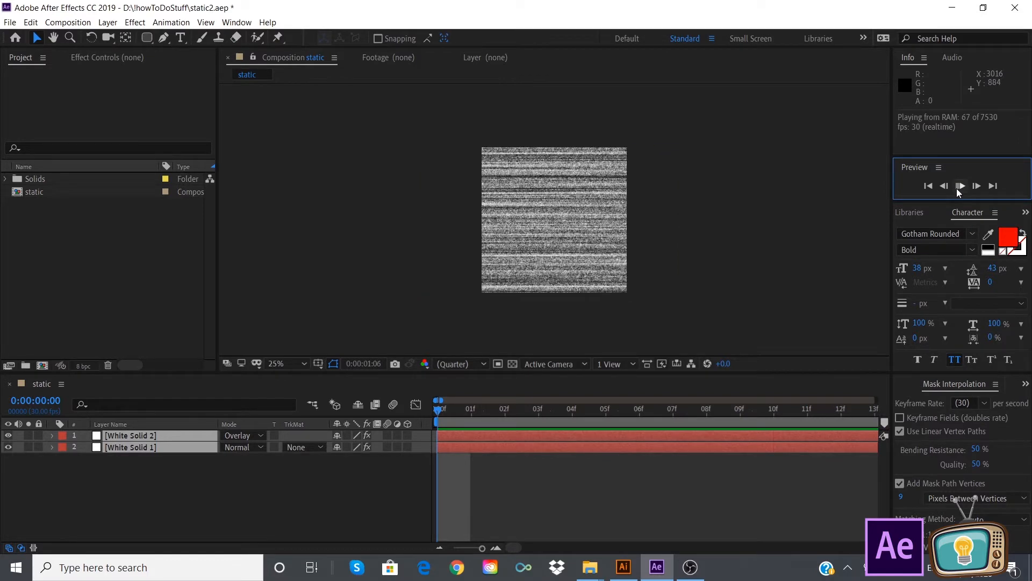
left_click(960, 185)
left_click_drag(653, 410, 335, 386)
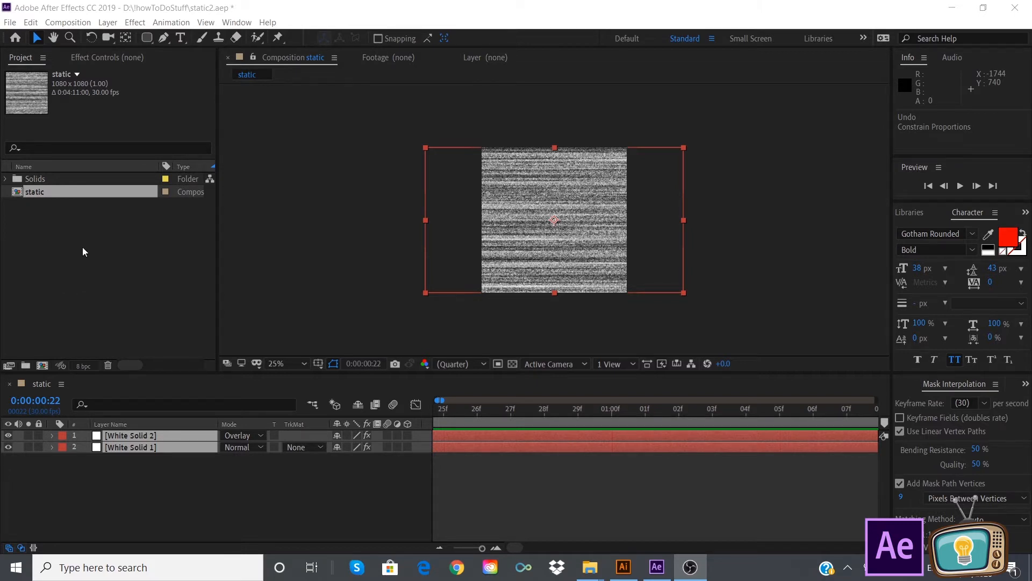
right_click(40, 191)
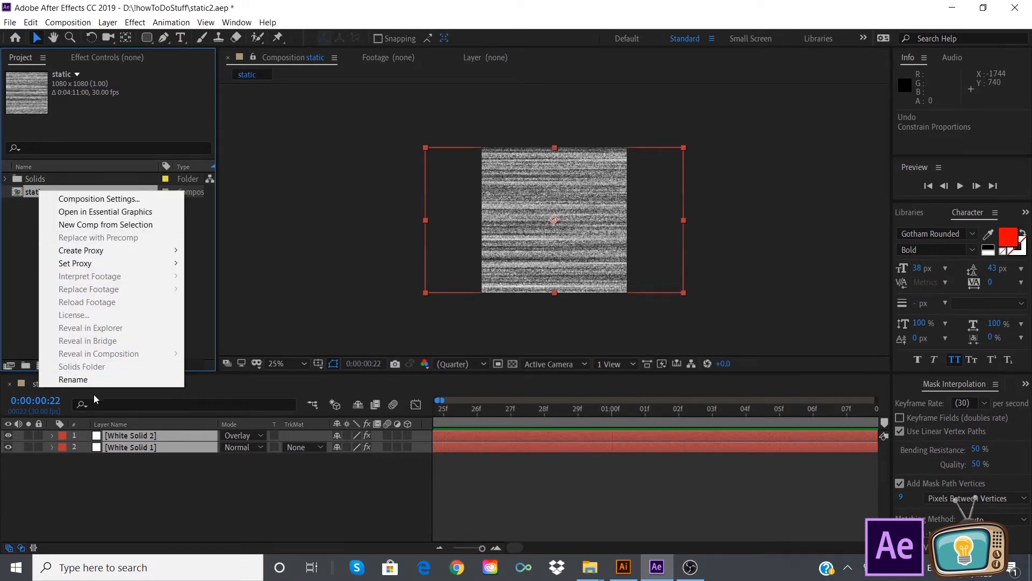
left_click(82, 379)
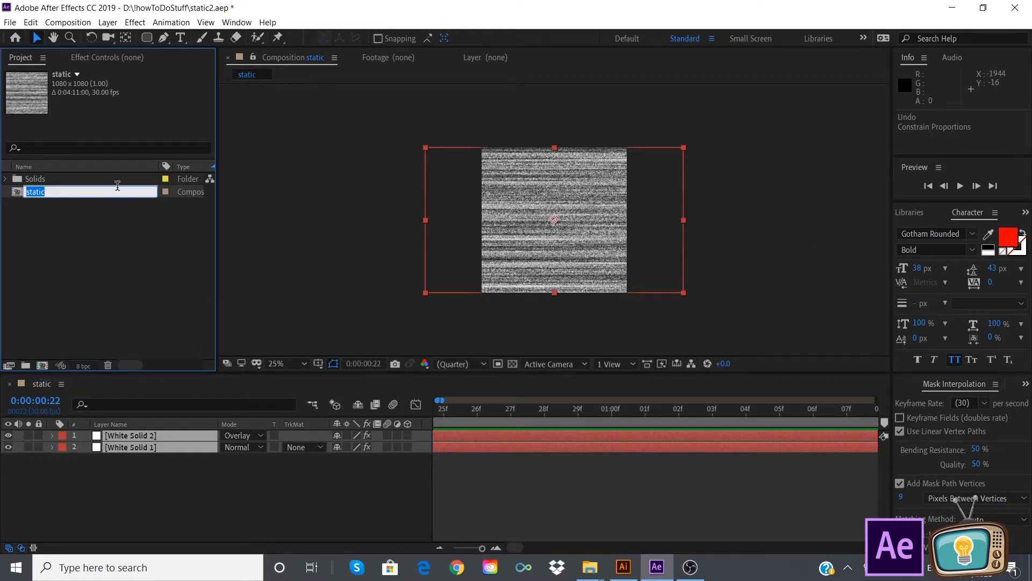
left_click(53, 246)
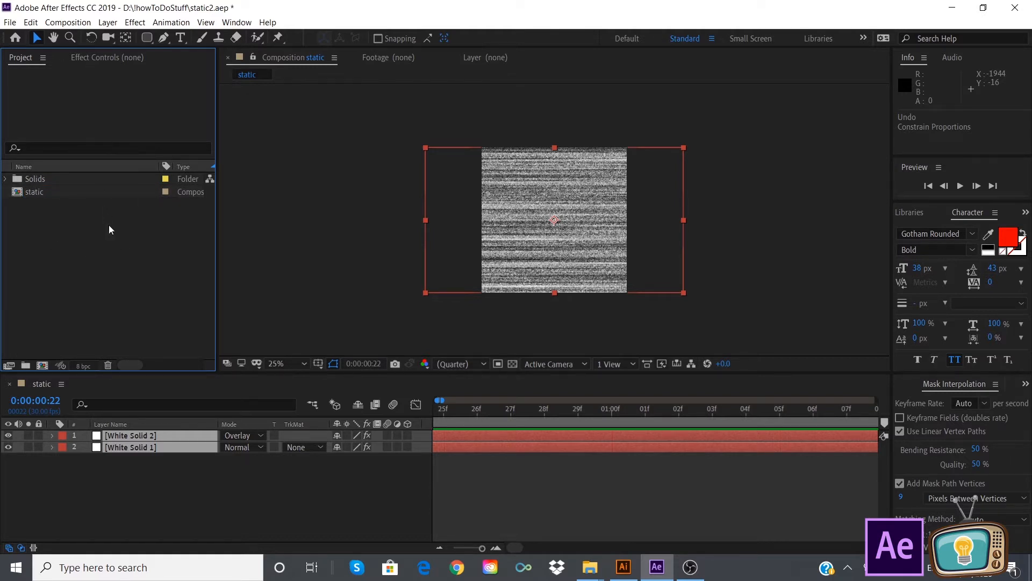
Create a new 1080 × 1080 px composition at 30 fps with a duration of 0:04:11:00
left_click(79, 25)
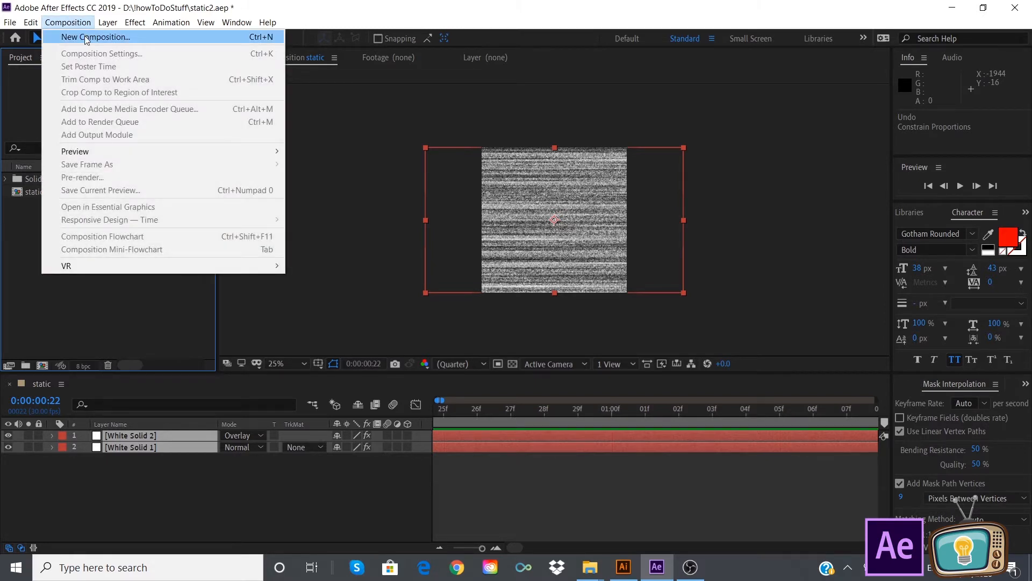
left_click(89, 37)
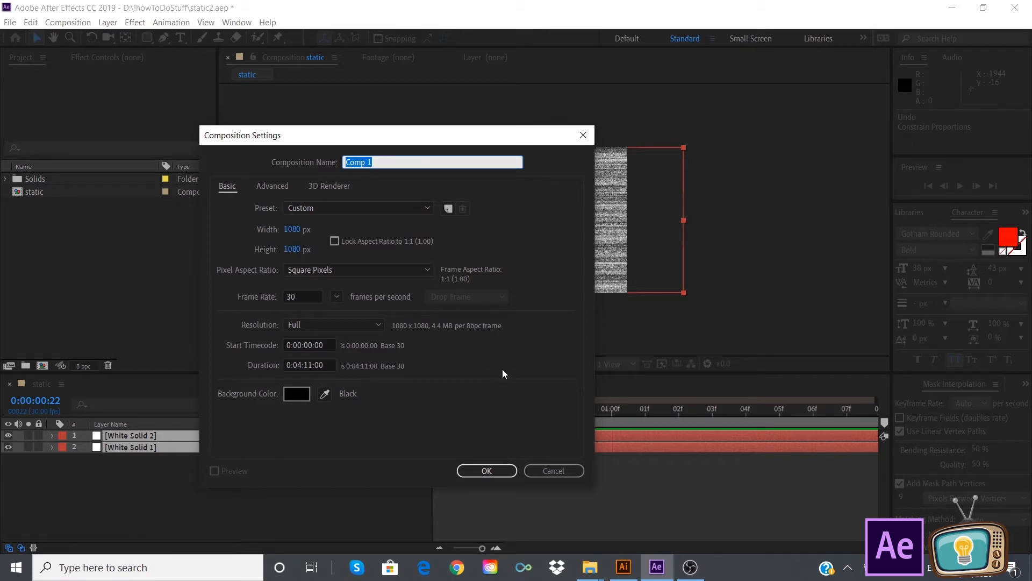
left_click(486, 470)
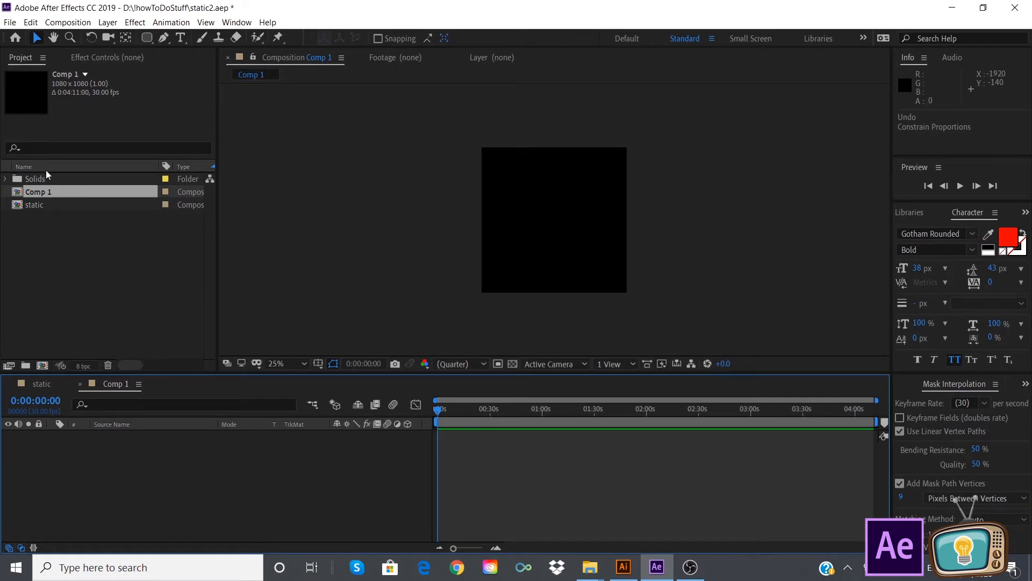
Rename the new composition as off-on
right_click(37, 192)
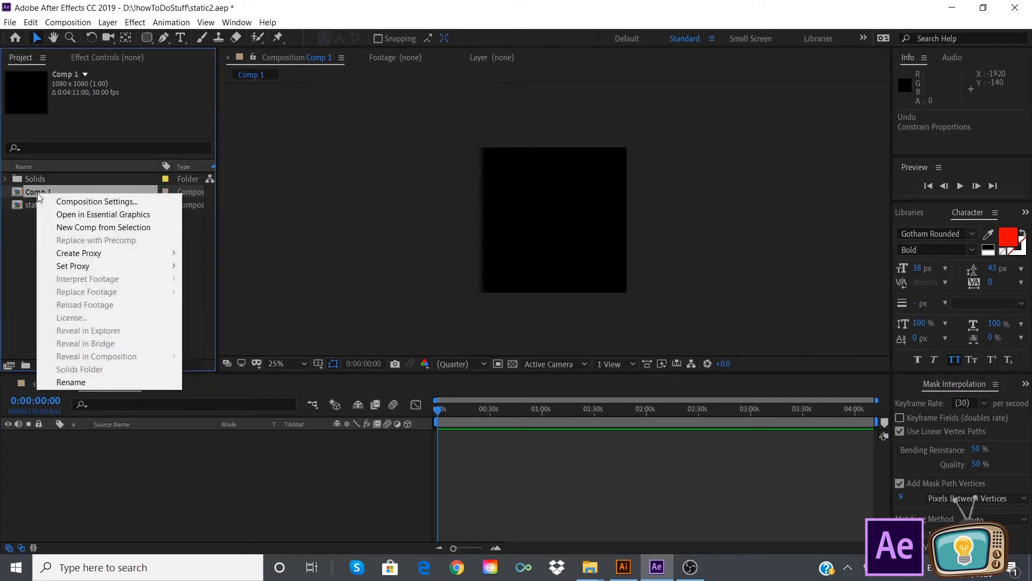
left_click(98, 382)
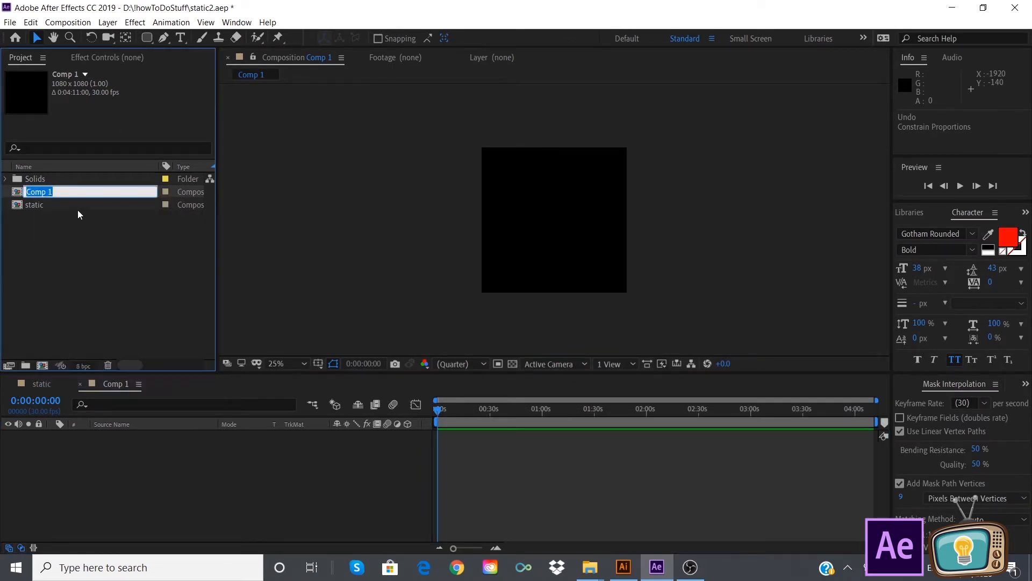
type("of-on")
left_click(33, 192)
type("f")
left_click(115, 262)
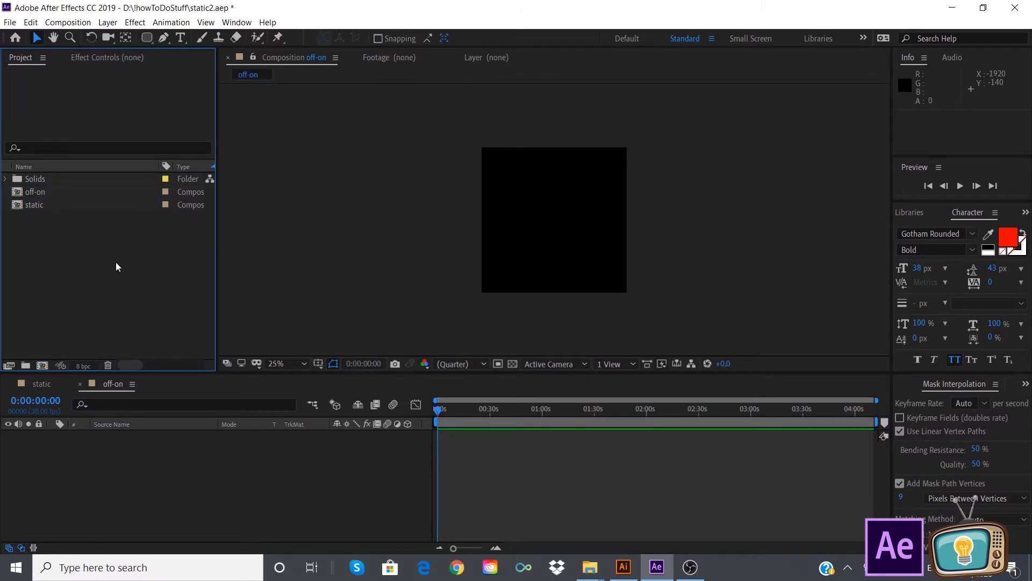
Add a white 1080 × 1080 px solid layer to the off-on composition
right_click(79, 457)
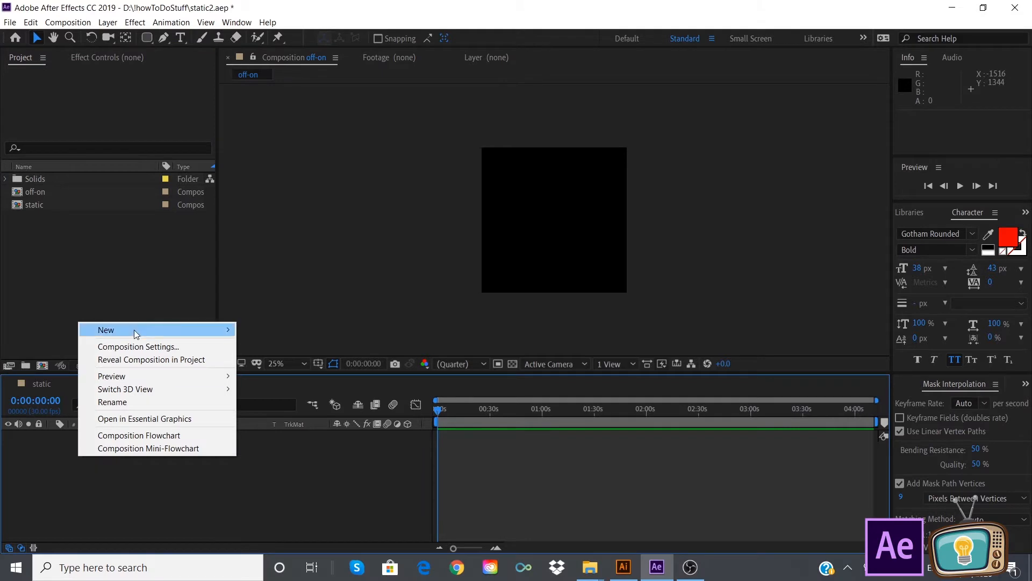
mouse_move(134, 331)
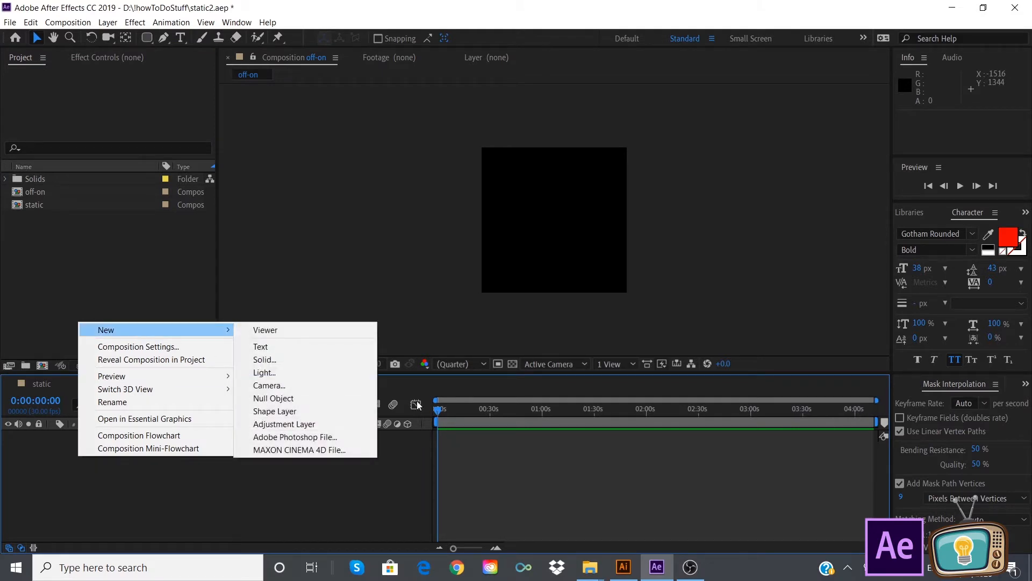
left_click(318, 359)
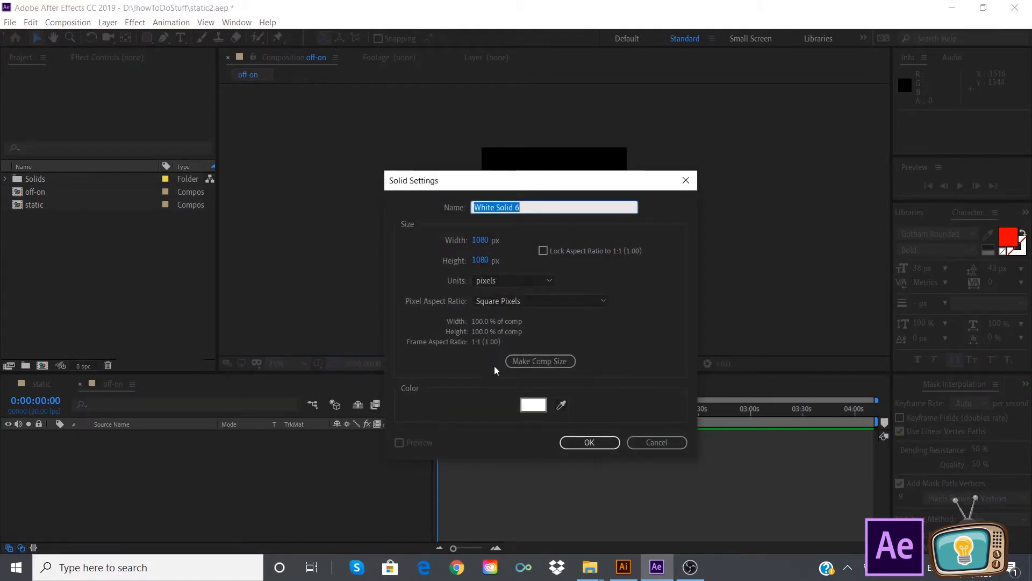
left_click(589, 442)
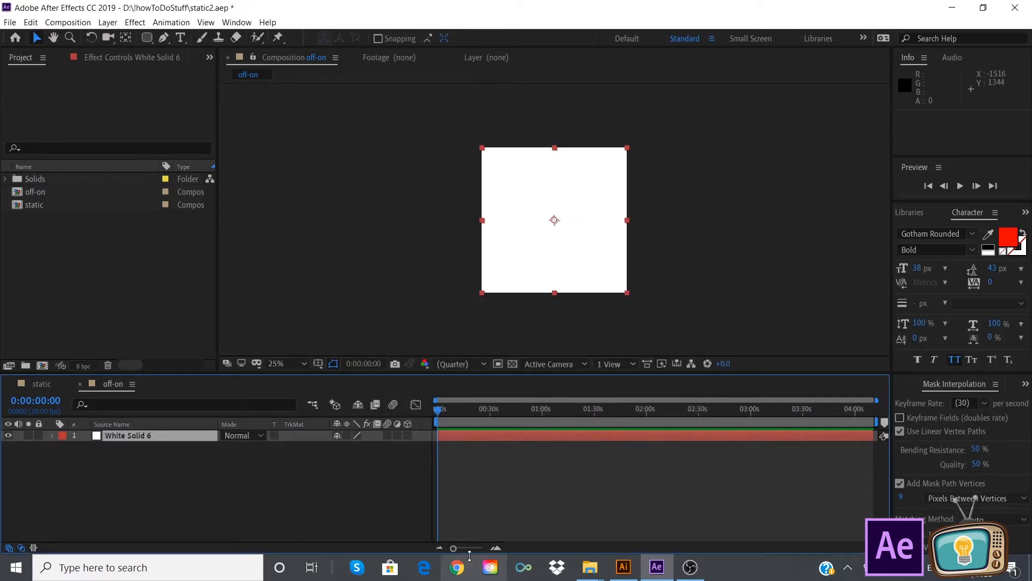
Unlink the white solid's scale proportions, set its vertical scale to 0%, and keyframe the scale at frame 0
left_click_drag(454, 550, 485, 551)
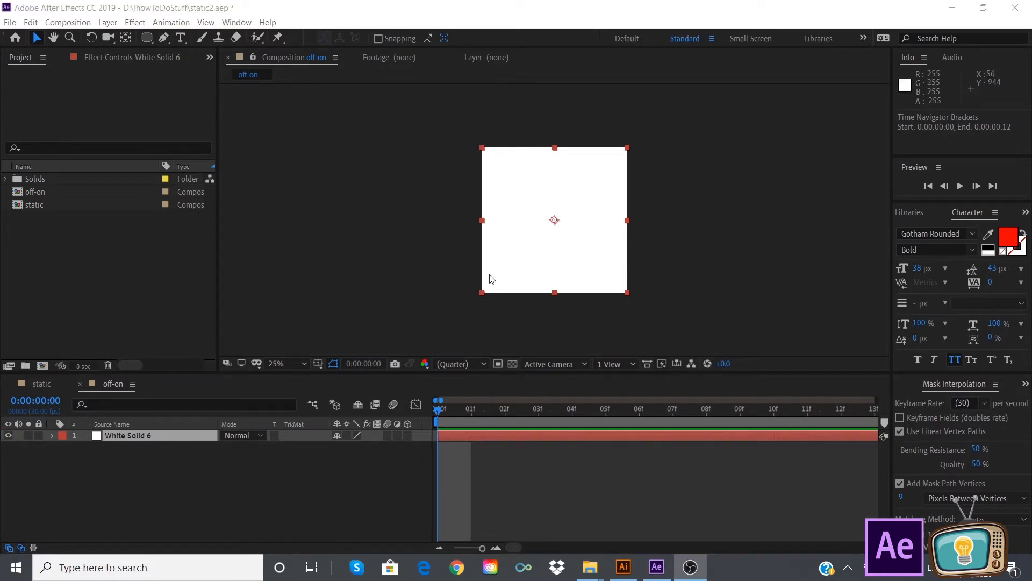
left_click(521, 180)
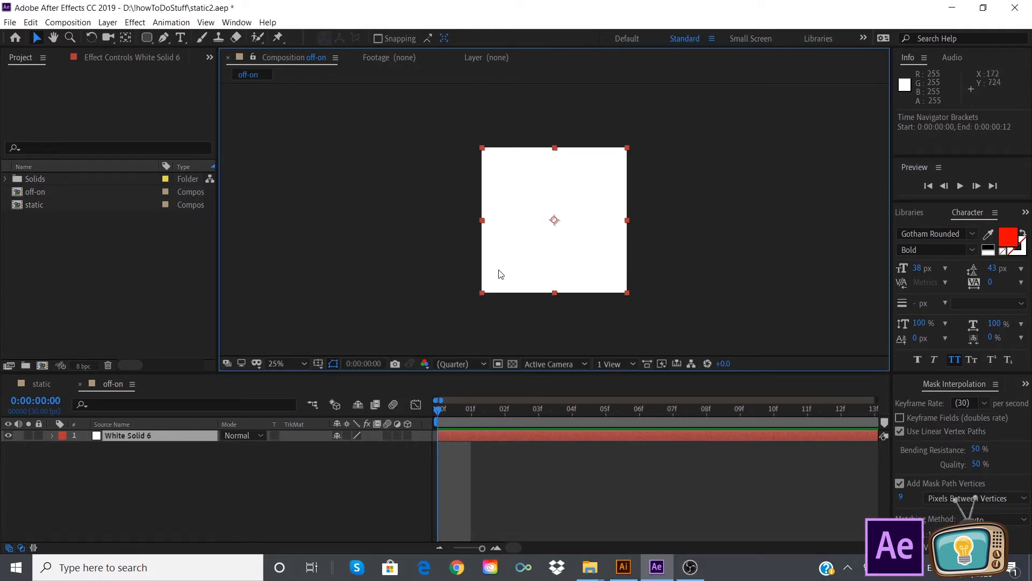
key("s")
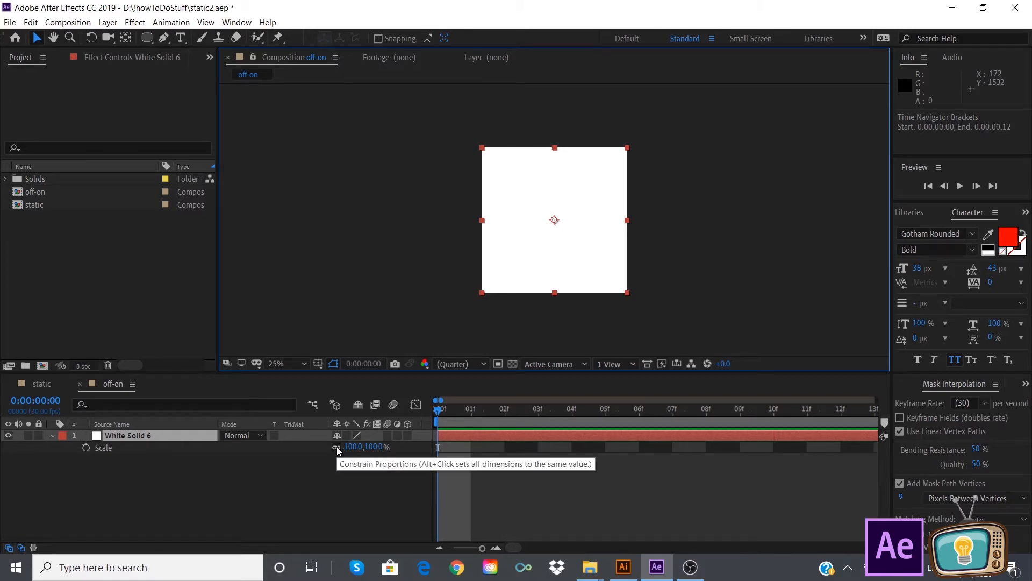
mouse_move(358, 451)
left_mouse_down()
mouse_move(347, 452)
mouse_move(345, 465)
mouse_move(355, 466)
left_mouse_up()
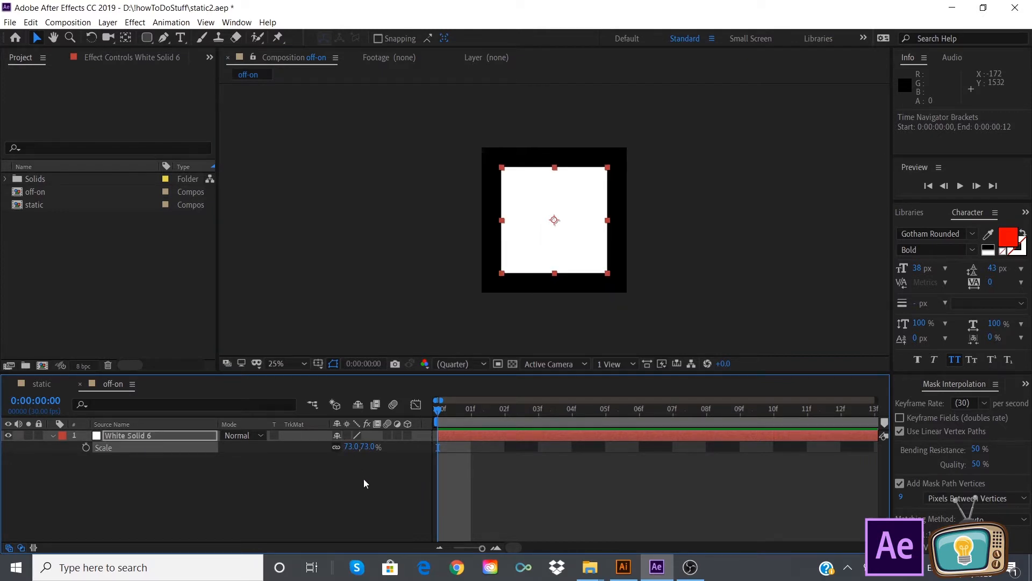
key("ctrl+z")
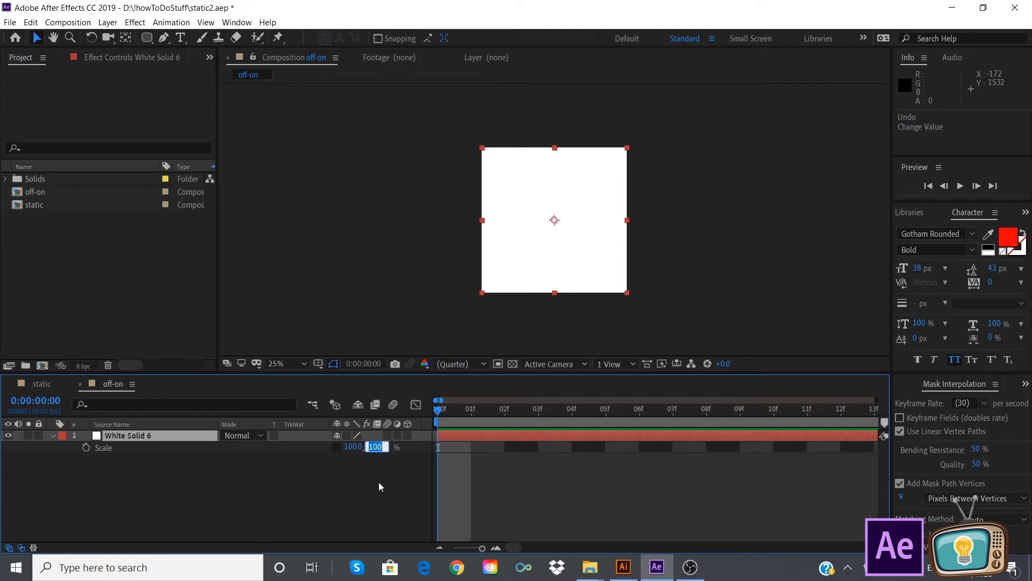
type("0")
left_click(375, 464)
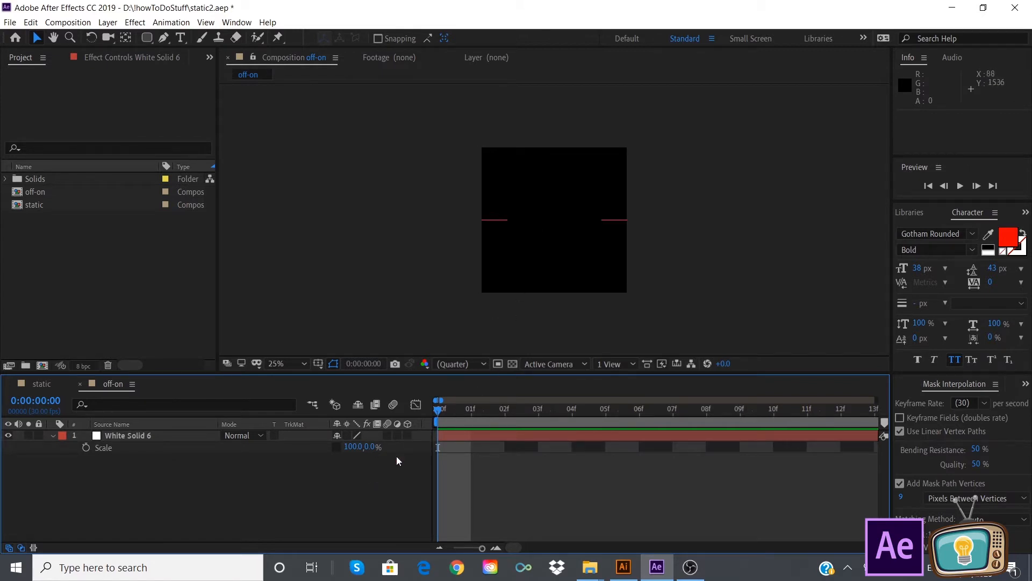
left_click(85, 447)
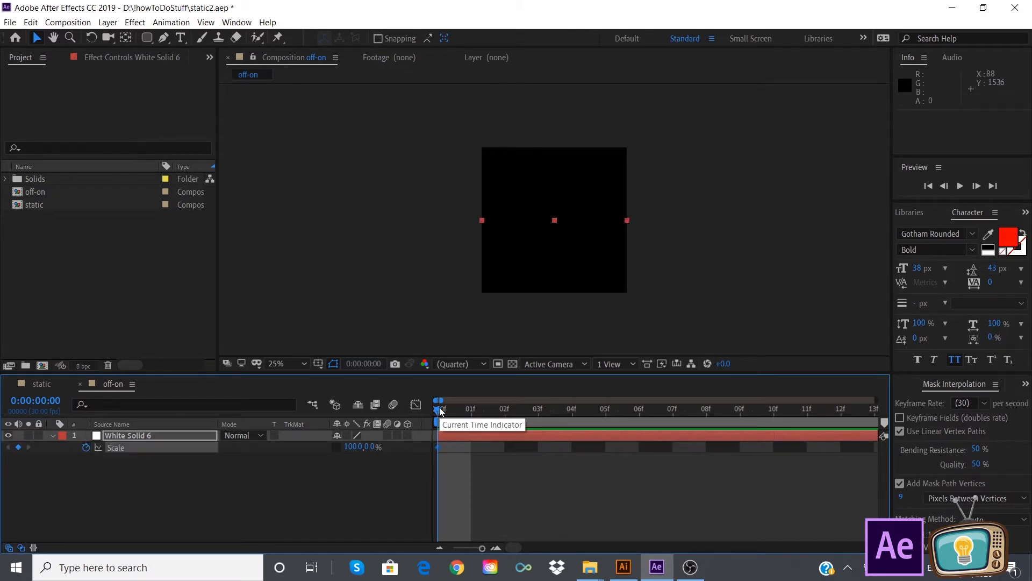
Keyframe the white solid's vertical scale at 100% on frame 3
left_click_drag(440, 408, 540, 422)
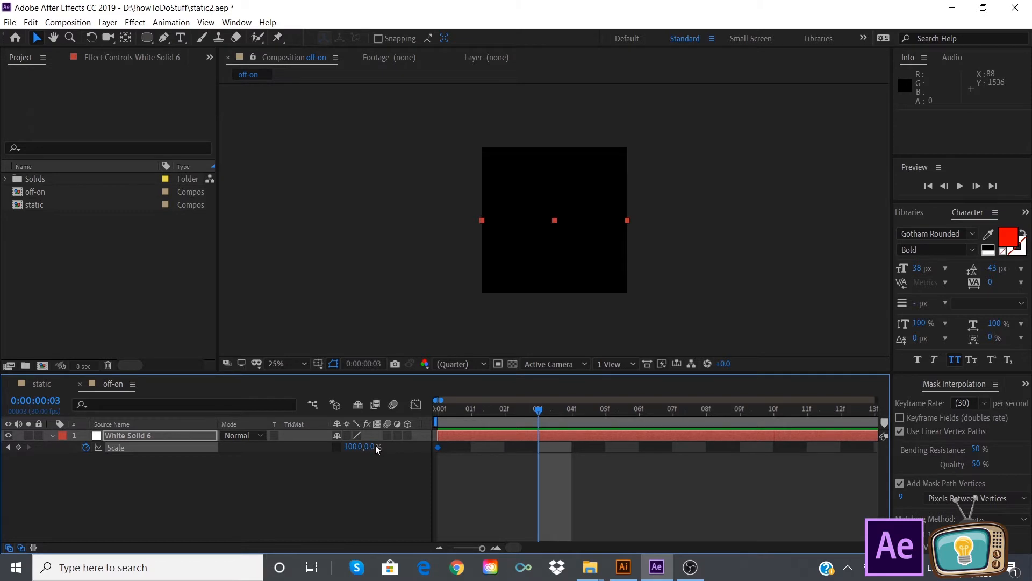
left_click_drag(374, 447, 401, 450)
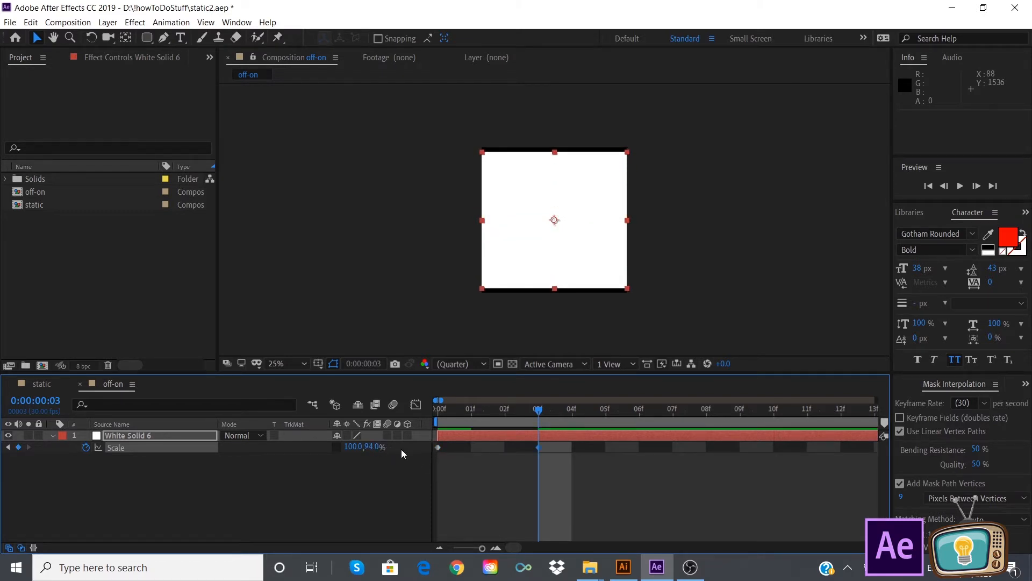
left_click(373, 447)
type("100")
left_click(392, 494)
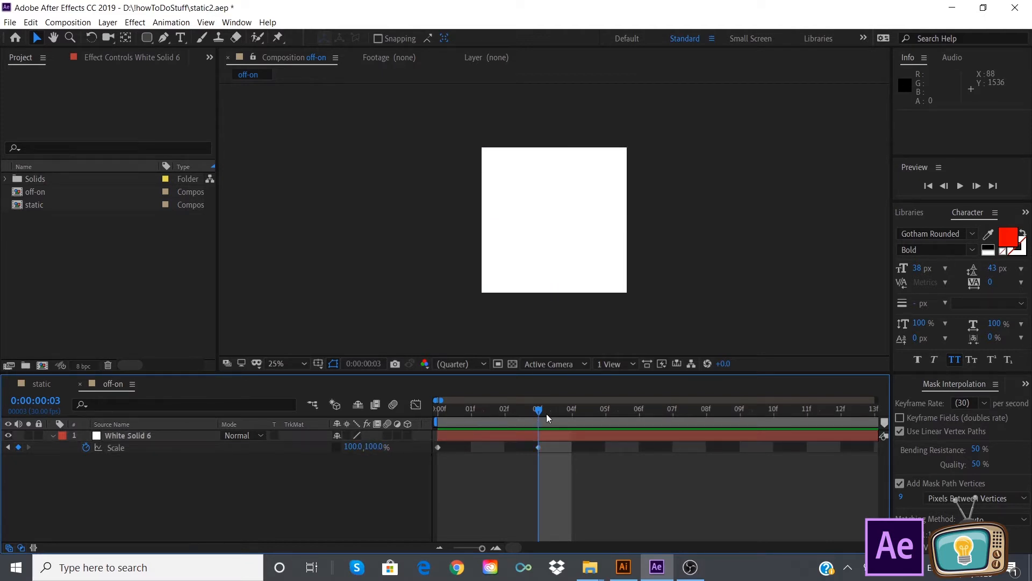
Return to frame 0 and enable motion blur for both the off-on composition and the white solid layer
left_click_drag(546, 414, 445, 418)
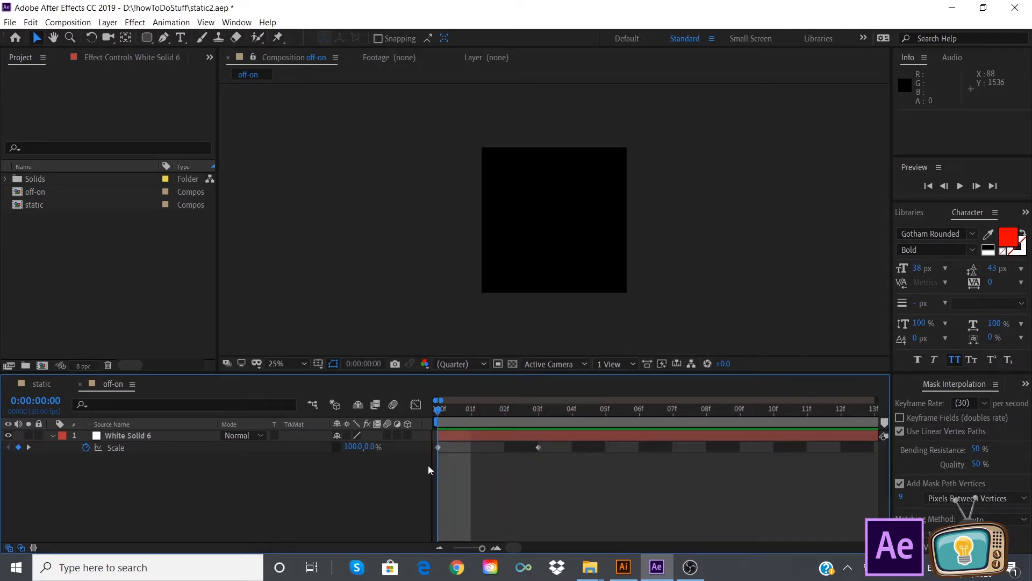
left_click(393, 404)
left_click(394, 406)
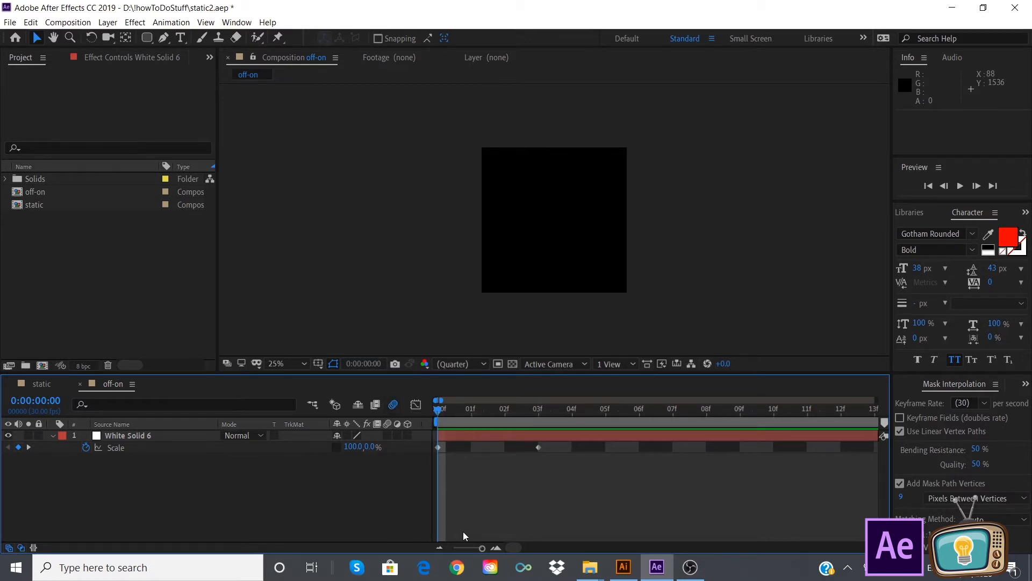
left_click(388, 436)
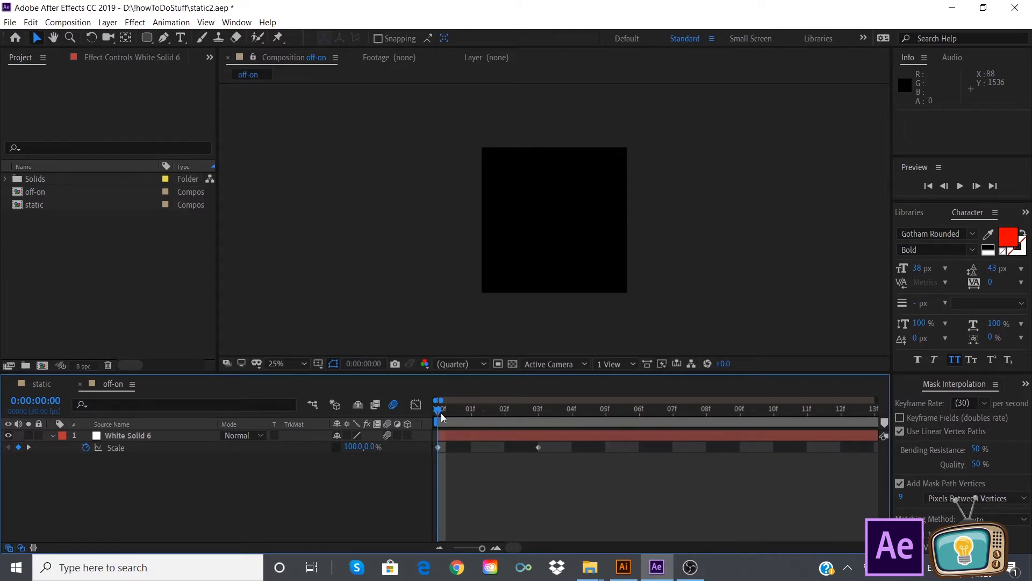
Scrub the off-on composition from frame 0 to frame 10 and back to check the solid's opening animation
mouse_move(440, 412)
left_mouse_down()
mouse_move(535, 434)
mouse_move(419, 406)
mouse_move(536, 425)
mouse_move(437, 410)
left_mouse_up()
key("alt+Tab")
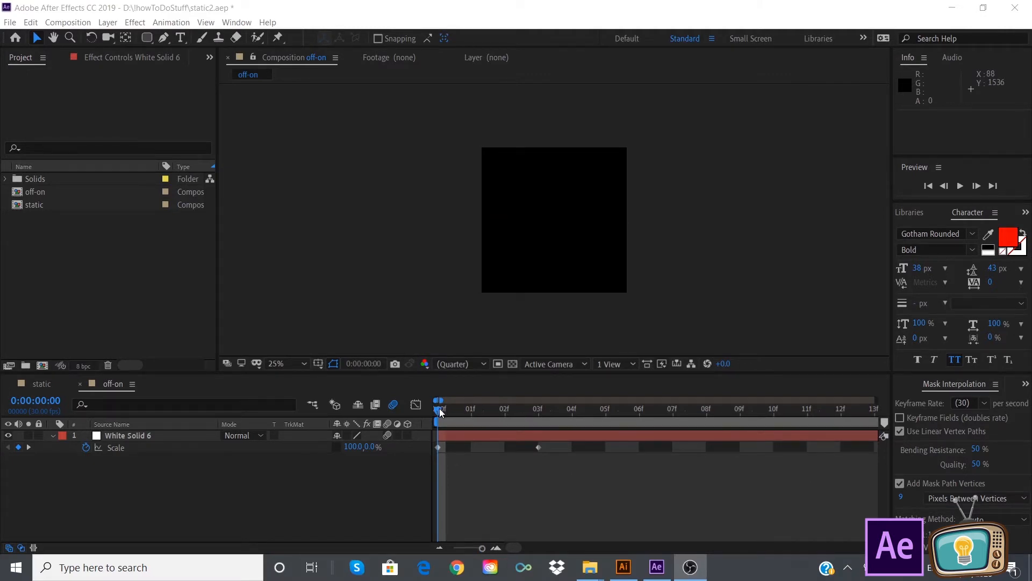
left_click_drag(440, 408, 770, 429)
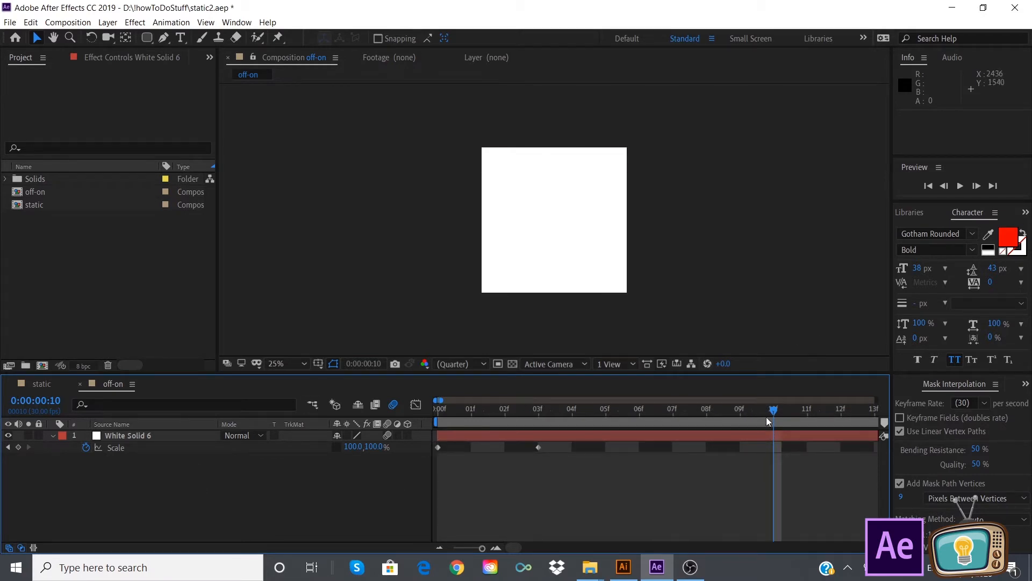
left_click_drag(770, 410, 447, 391)
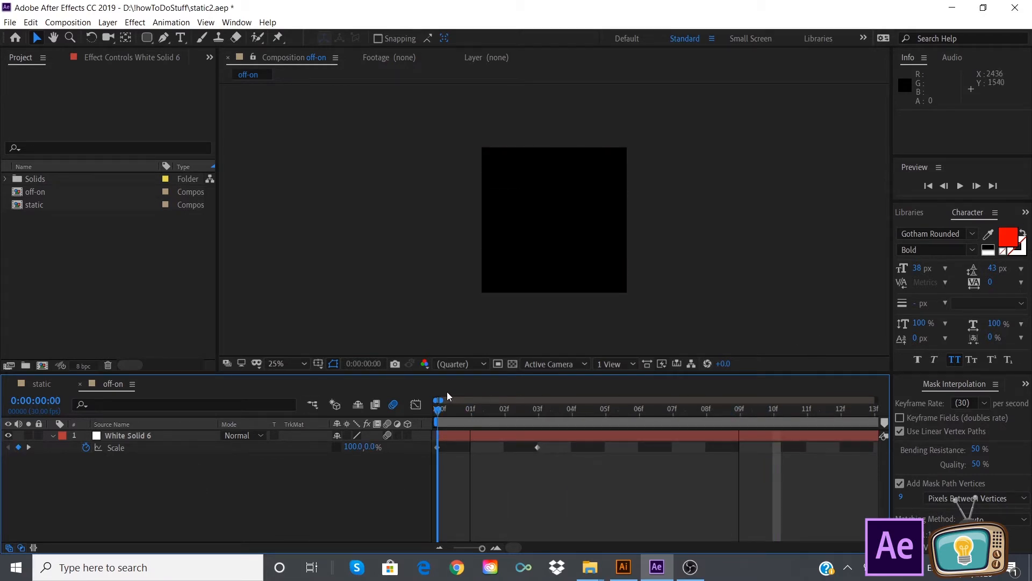
Keyframe the white solid's opacity at 100% and place that keyframe on frame 3
left_click(141, 435)
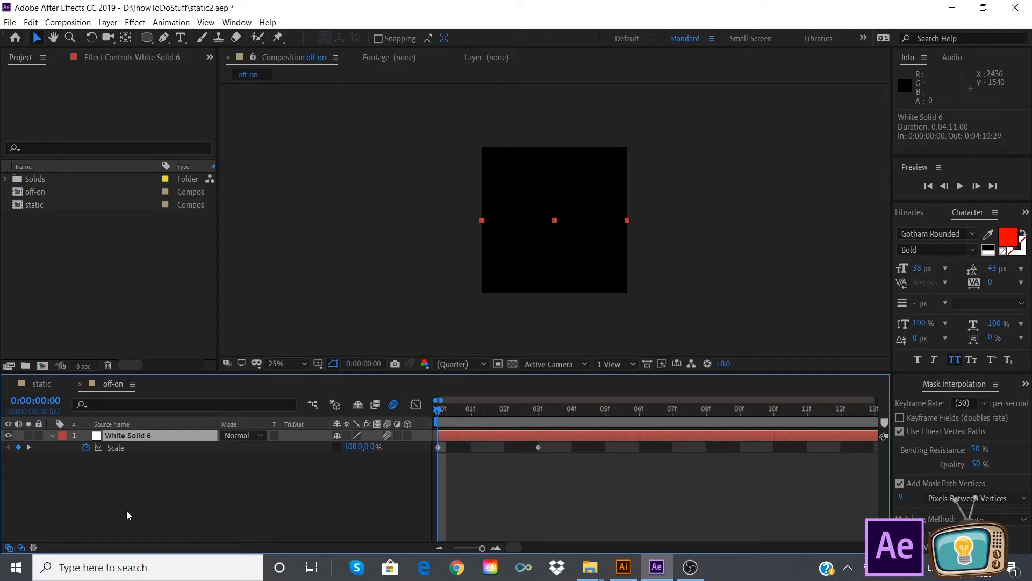
key("t")
left_click(86, 448)
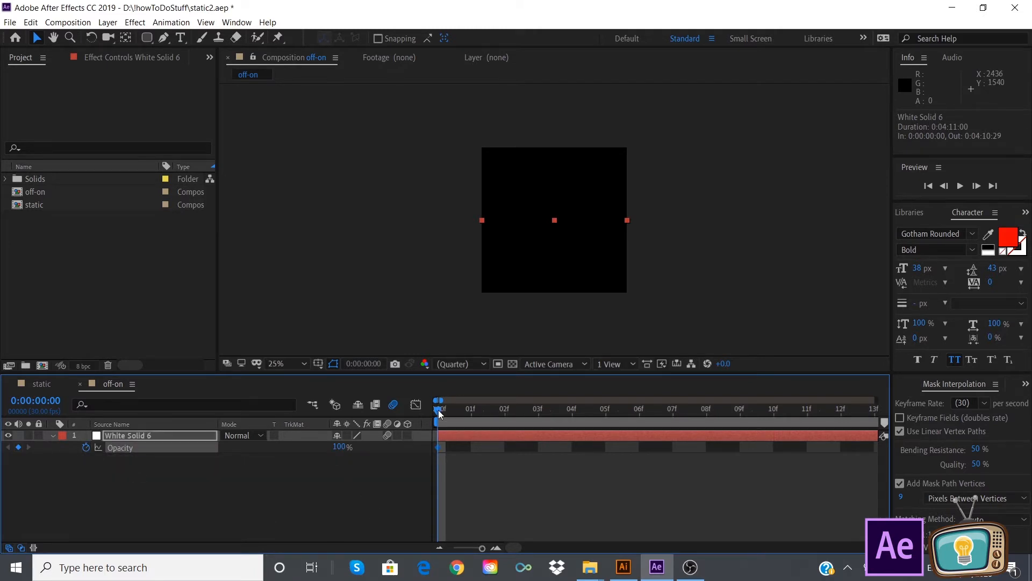
left_click_drag(438, 410, 770, 427)
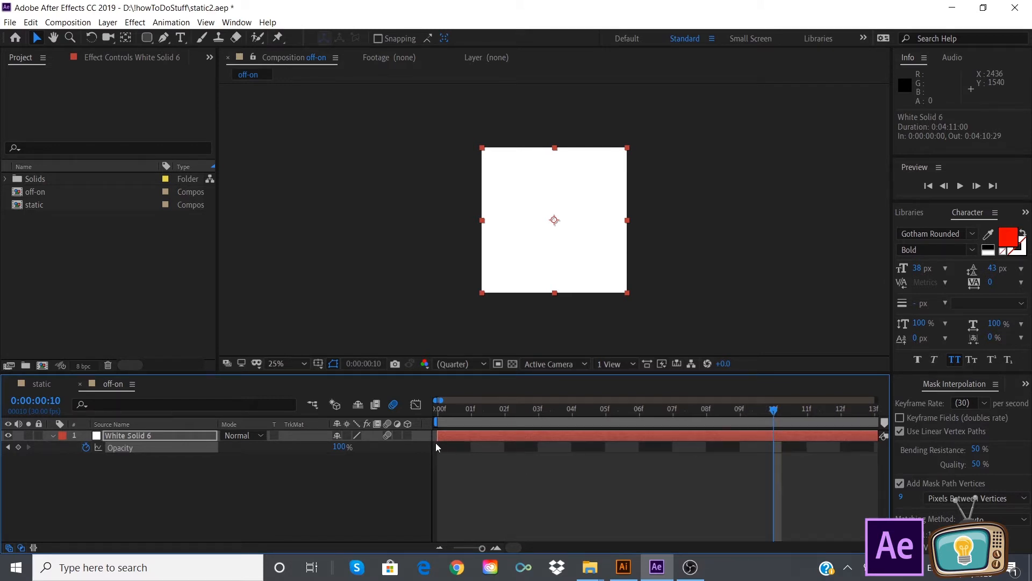
left_click_drag(439, 447, 537, 456)
Keyframe the white solid's opacity at 0% on frame 10, return to frame 0 and collapse the layer's properties
left_click_drag(773, 411, 772, 454)
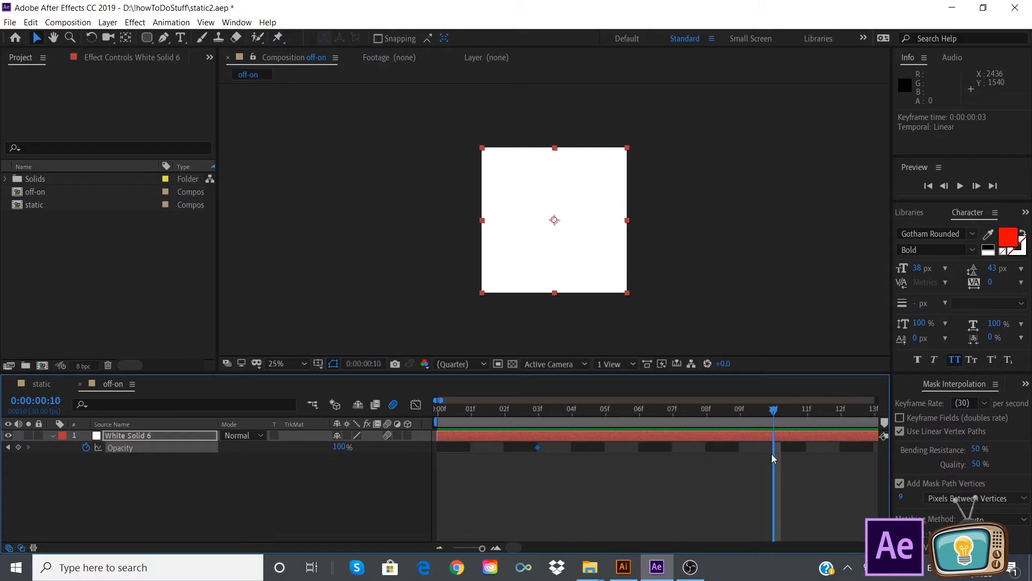
left_click_drag(346, 449, 293, 449)
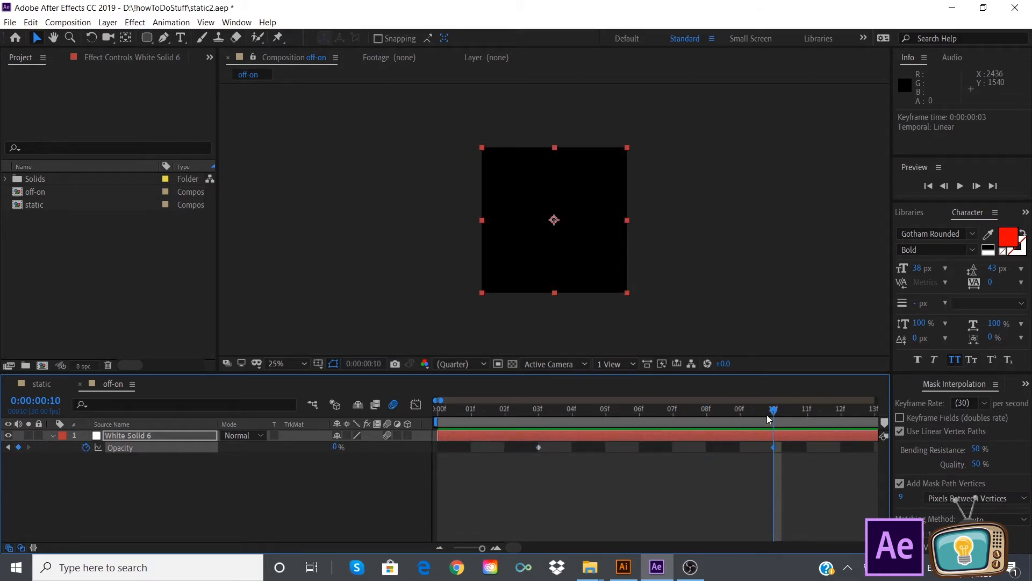
left_click_drag(773, 410, 763, 440)
left_click(764, 440)
key("Home")
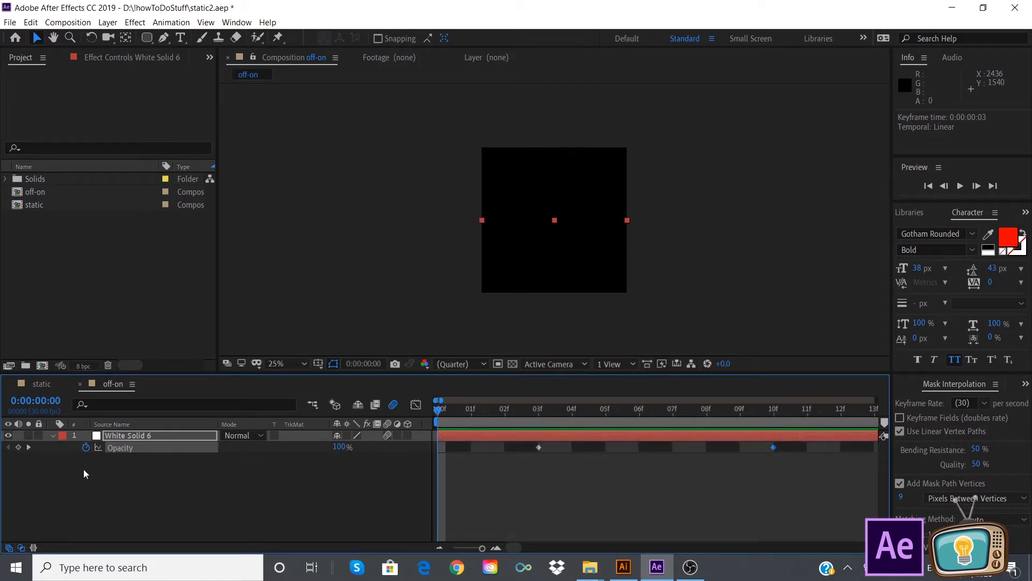
left_click(51, 436)
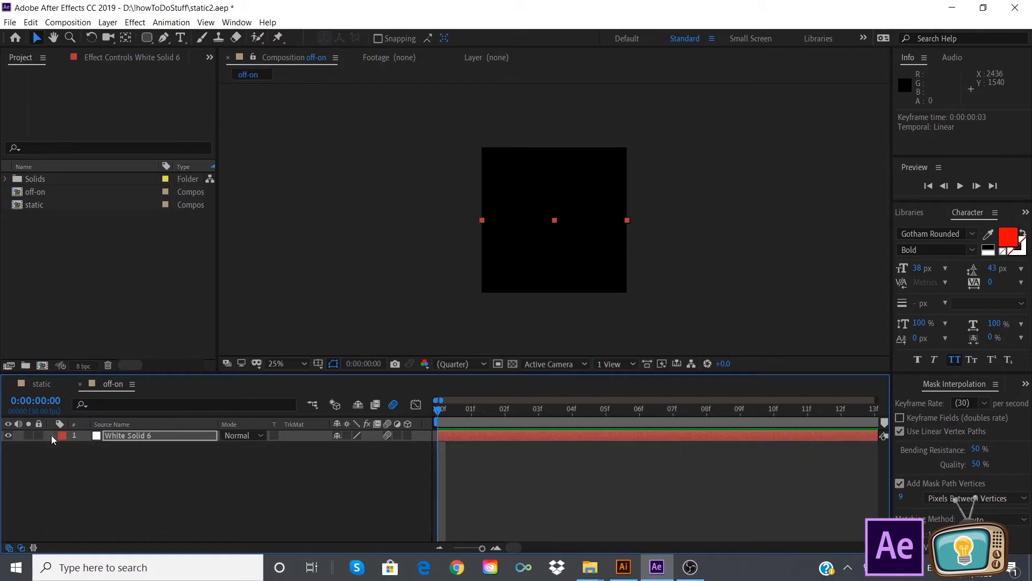
Add a second white 1080 × 1080 px solid to the off-on composition
right_click(106, 473)
mouse_move(134, 346)
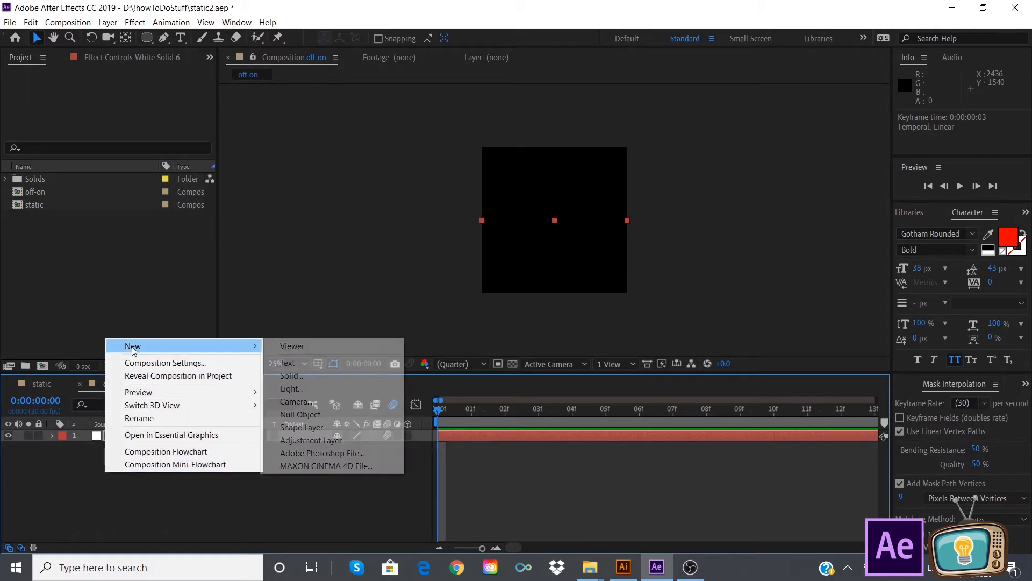
left_click(325, 375)
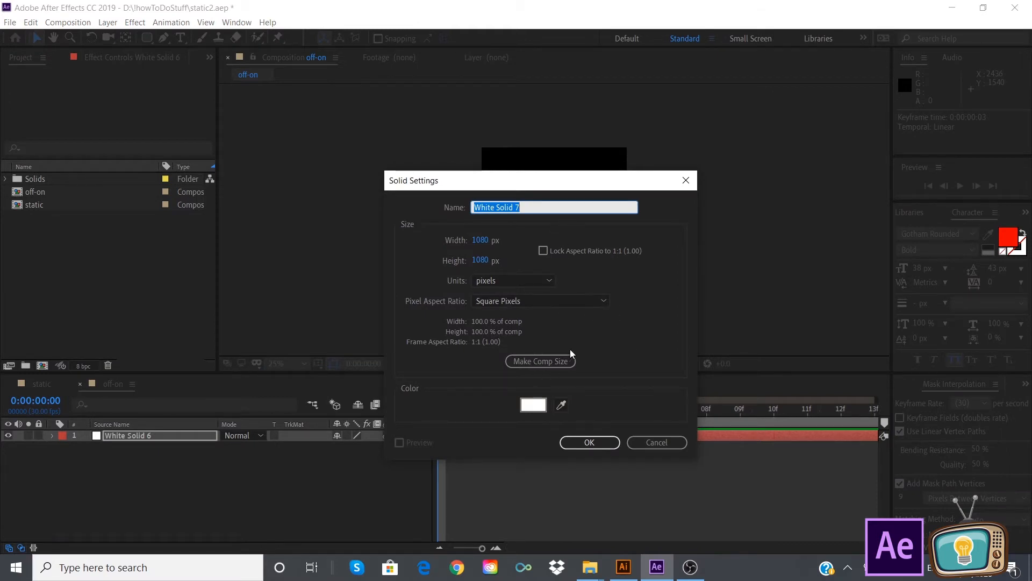
left_click(589, 443)
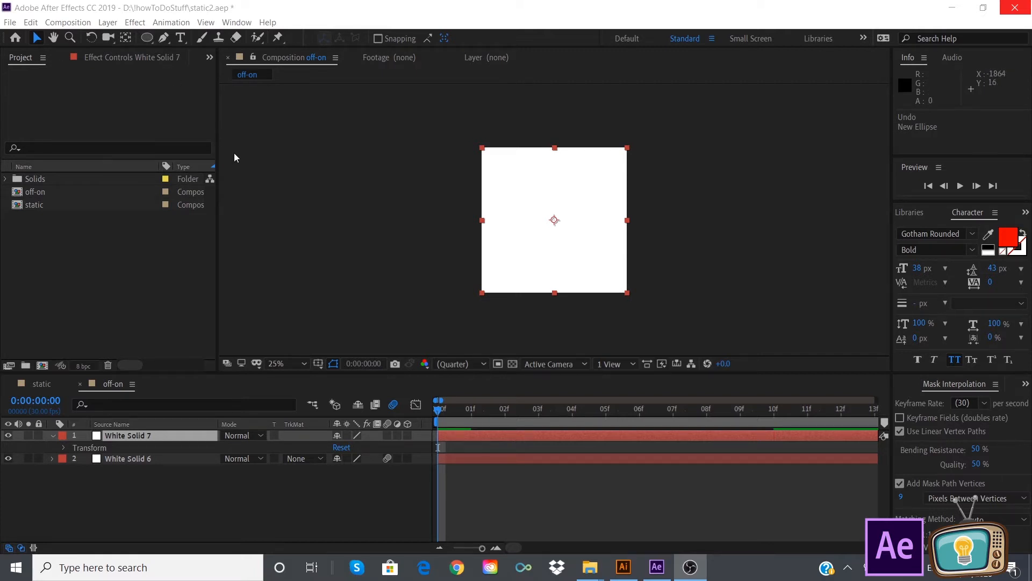
Mask the new solid with a full-width central ellipse about 232 px high and shift the layer to start at frame 3
left_click(147, 38)
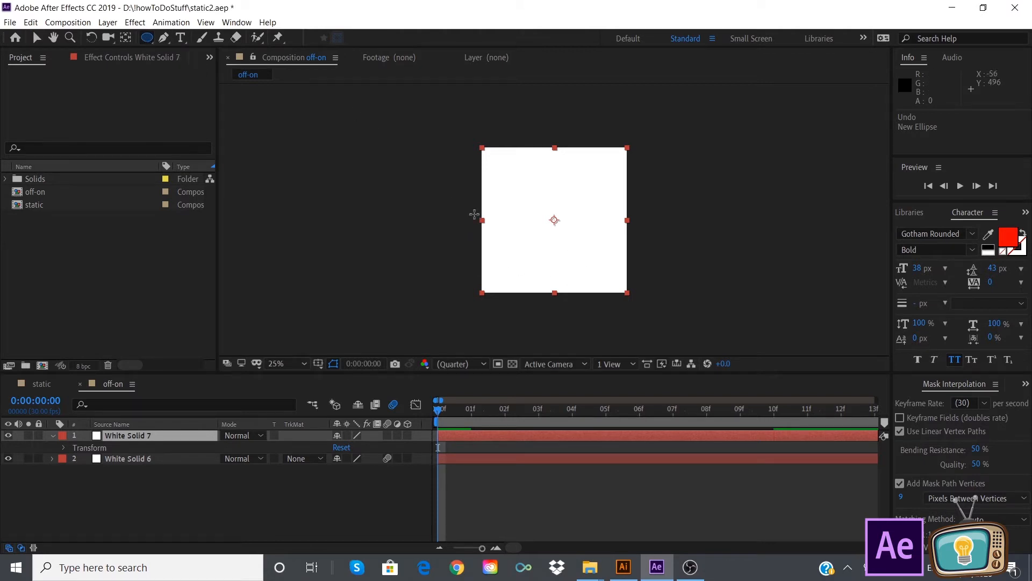
left_click_drag(481, 211, 627, 242)
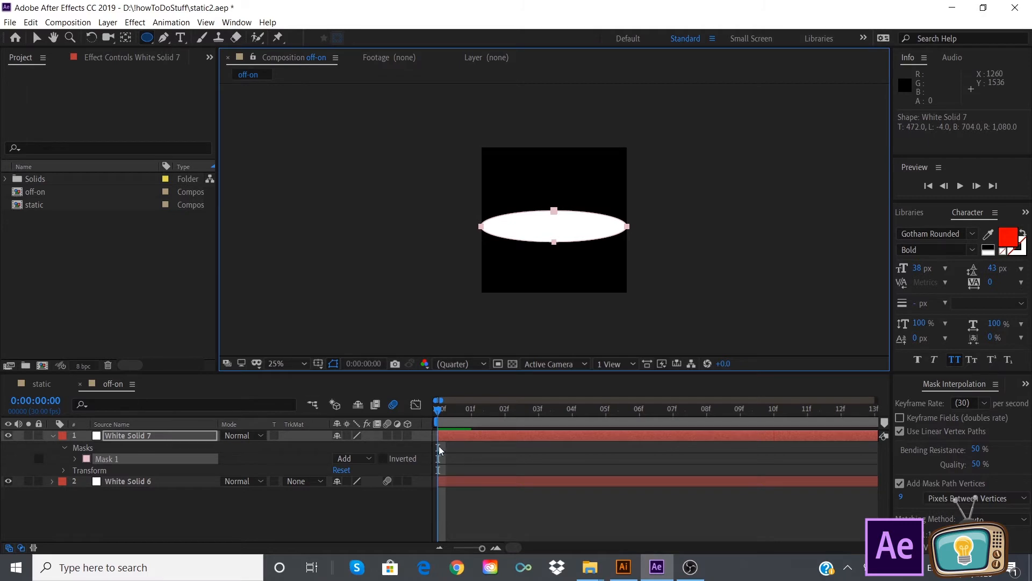
left_click_drag(453, 438, 543, 441)
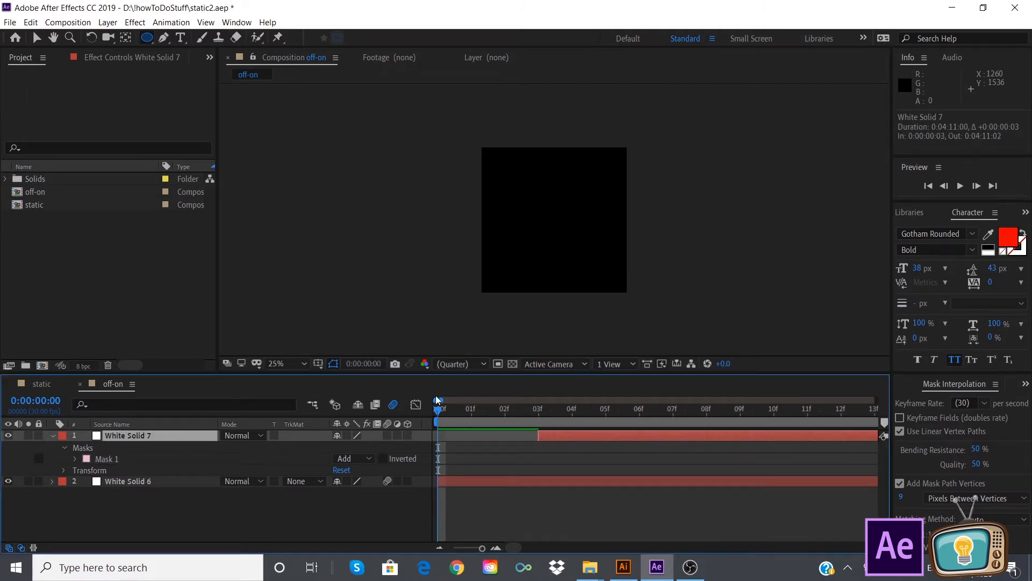
left_click_drag(440, 411, 546, 436)
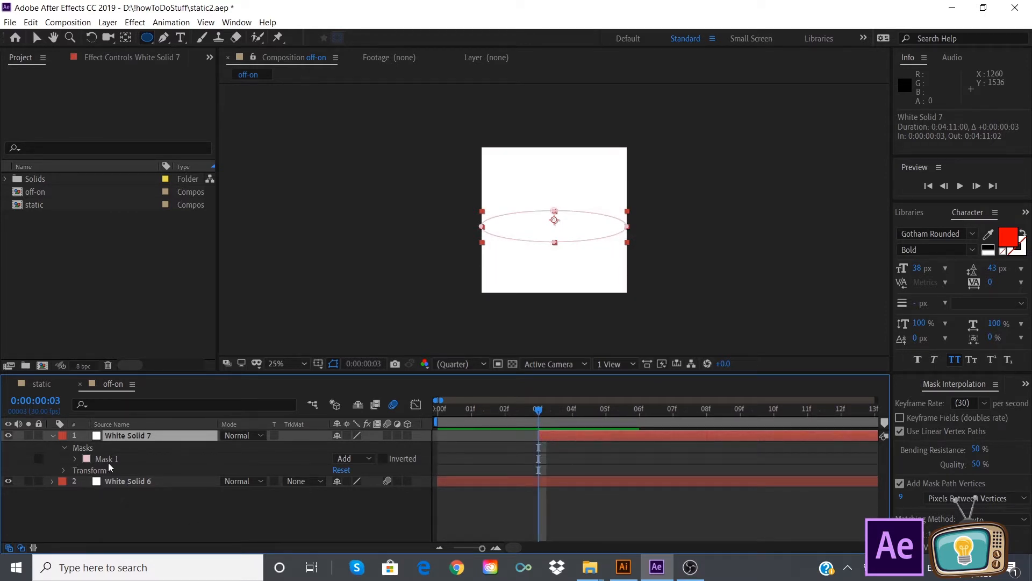
left_click(75, 459)
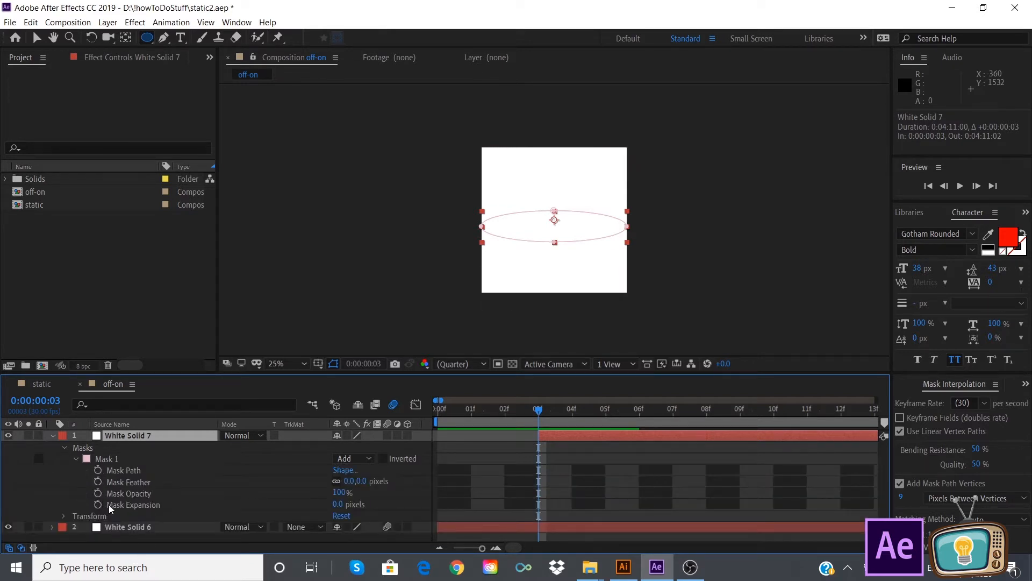
left_click(98, 482)
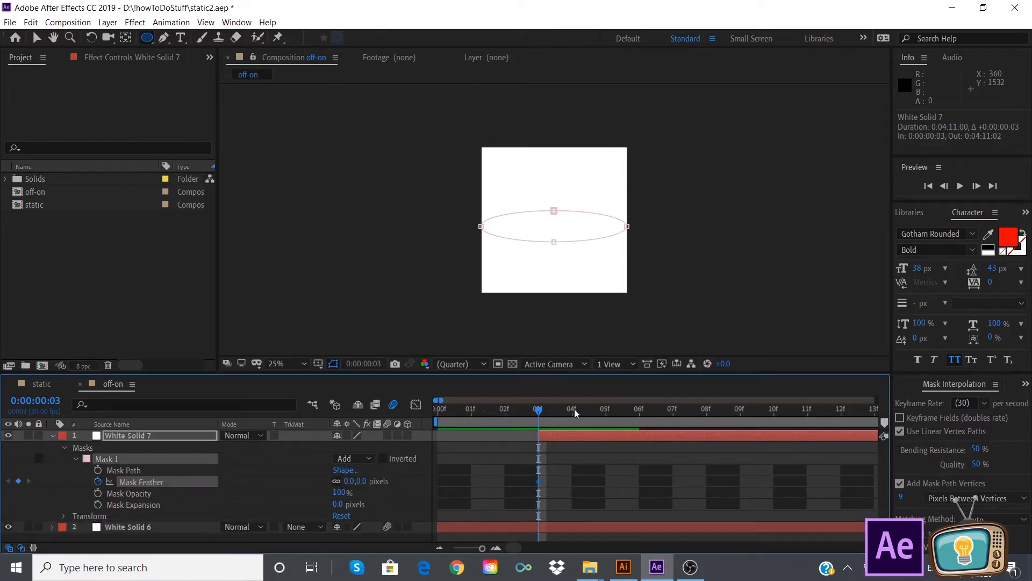
mouse_move(539, 413)
left_mouse_down()
mouse_move(628, 423)
mouse_move(539, 423)
left_mouse_up()
left_click(98, 482)
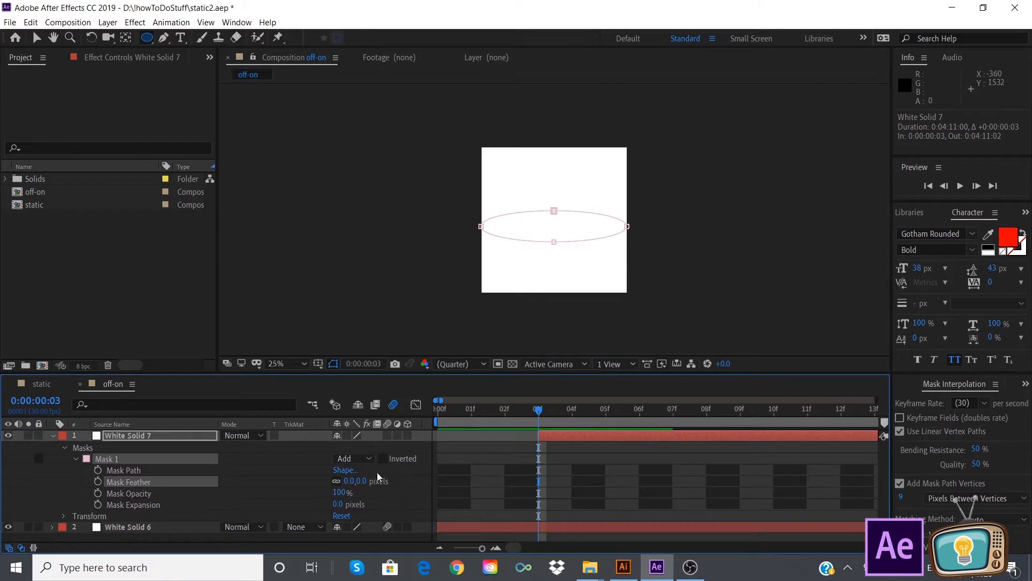
View frame 6 and set the elliptical mask's feather to 98 px without keyframing it
left_click_drag(538, 412, 640, 426)
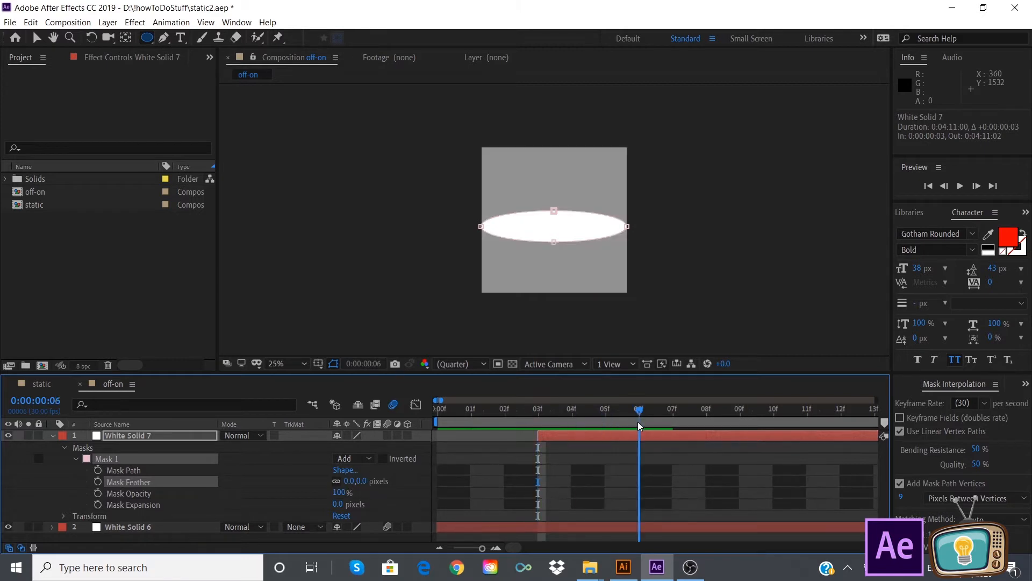
left_click(360, 482)
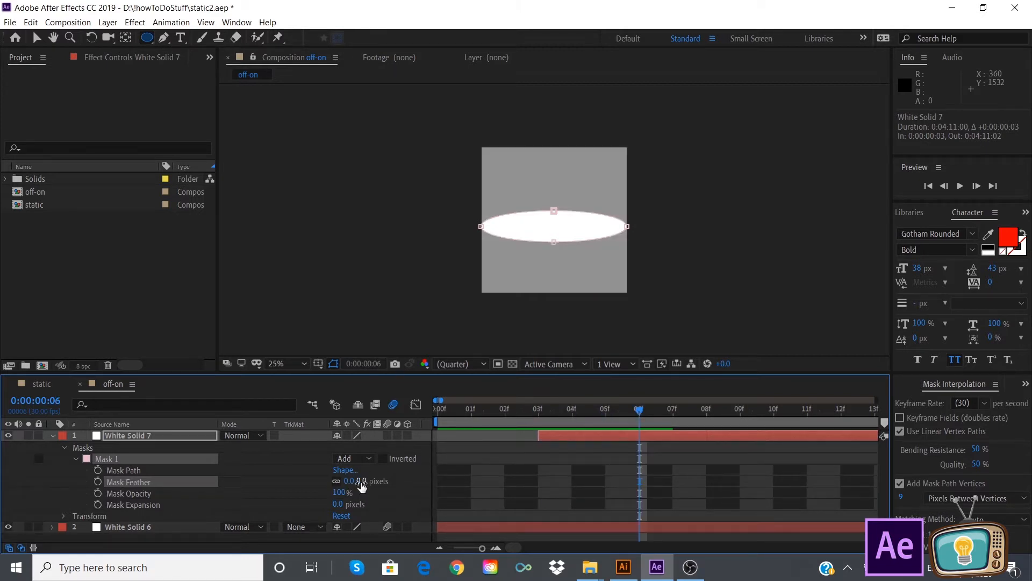
type("50")
key("Return")
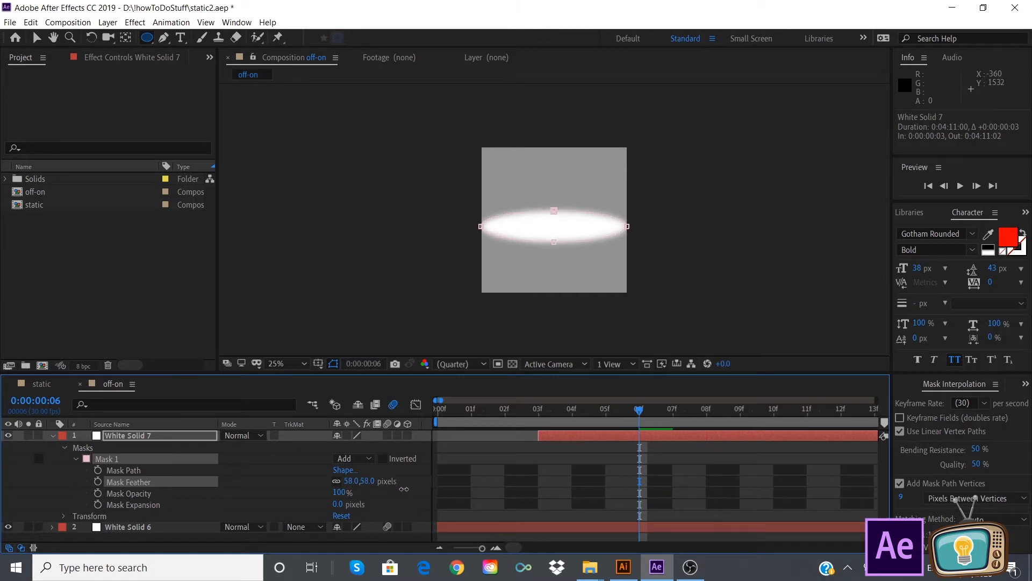
left_click_drag(407, 490, 437, 494)
Keyframe the masked solid's scale at 100% on frame 3
left_click_drag(645, 418, 538, 407)
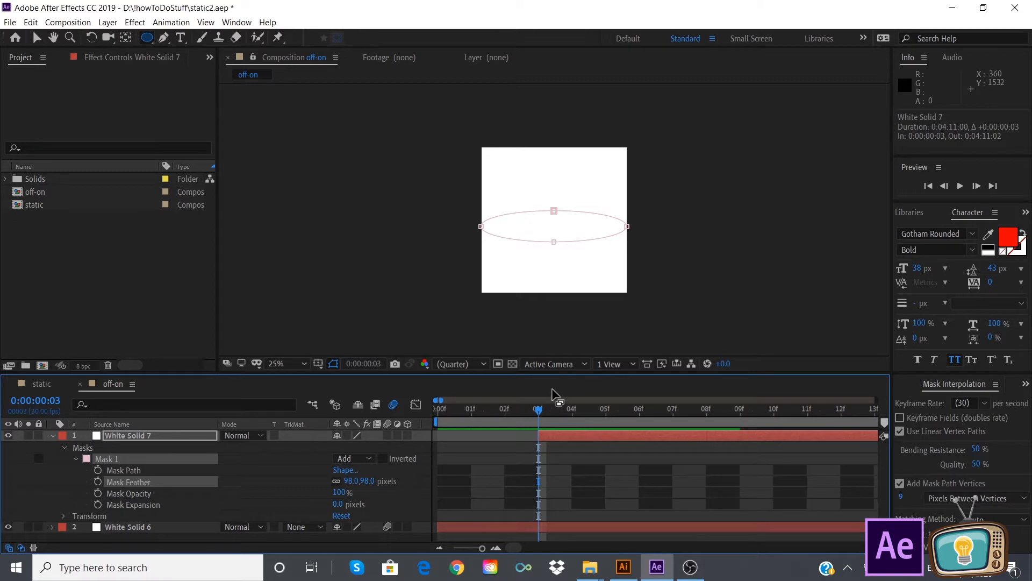
key("s")
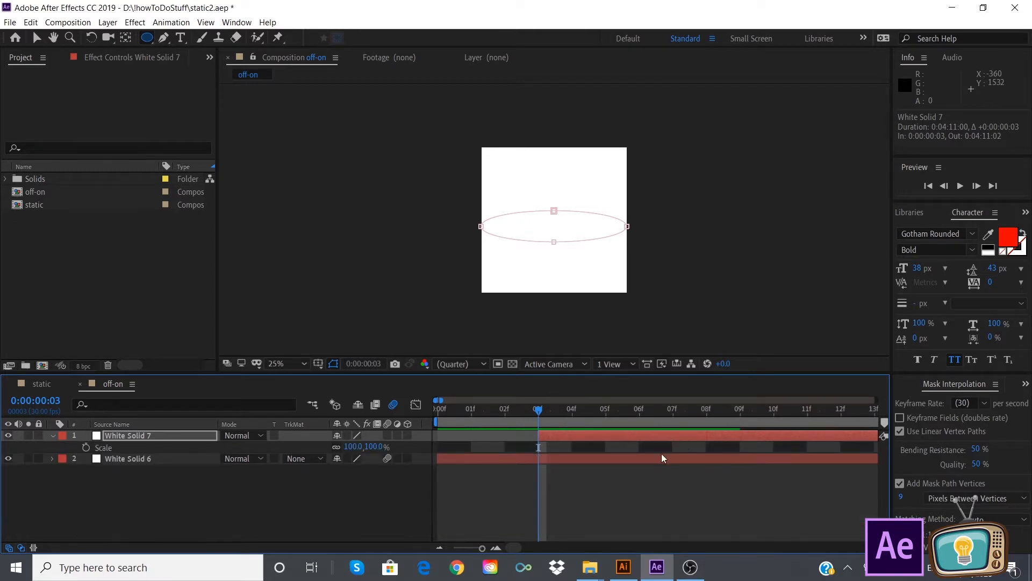
left_click(86, 447)
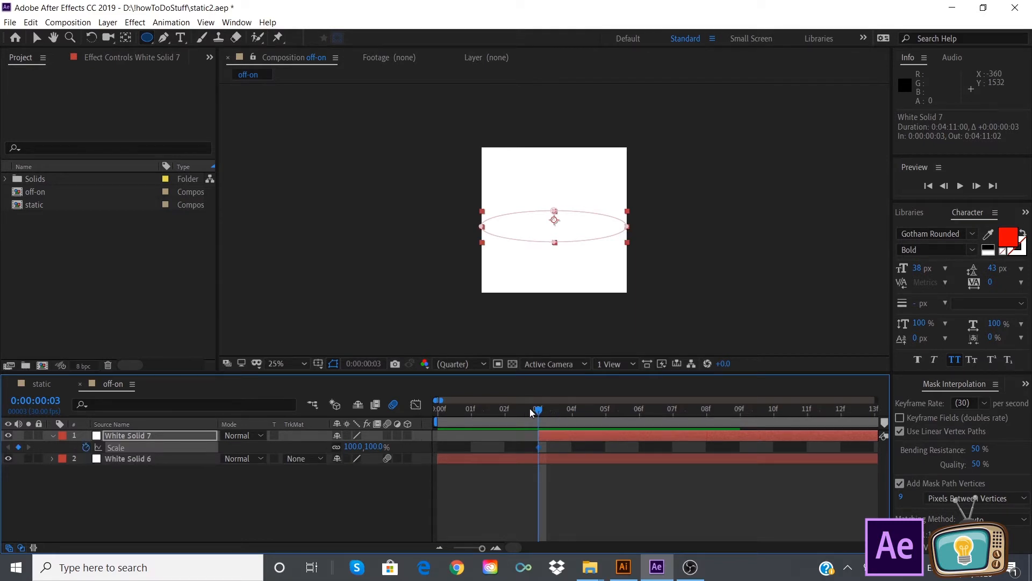
Unlink the masked solid's scale proportions, keyframe its vertical scale at 0% on frame 8, and review the animation from frame 0
left_click_drag(541, 411, 702, 435)
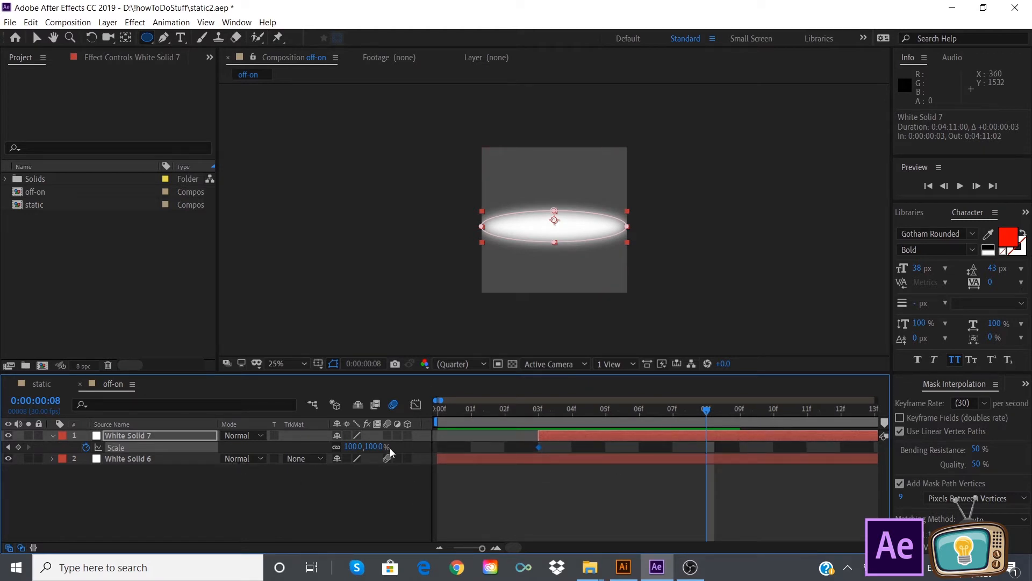
left_click(336, 448)
left_click_drag(378, 447, 375, 445)
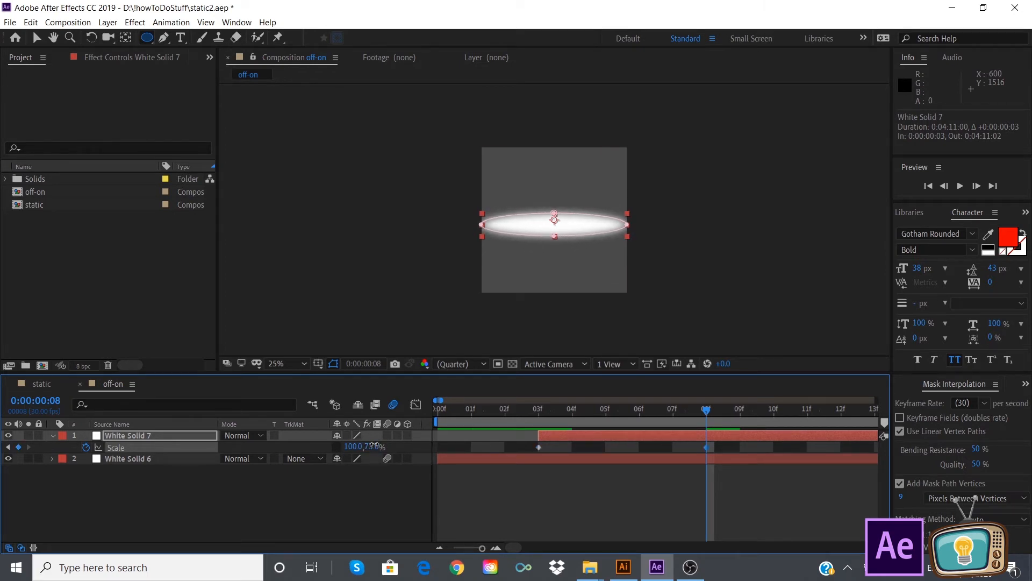
left_click(375, 446)
type("0")
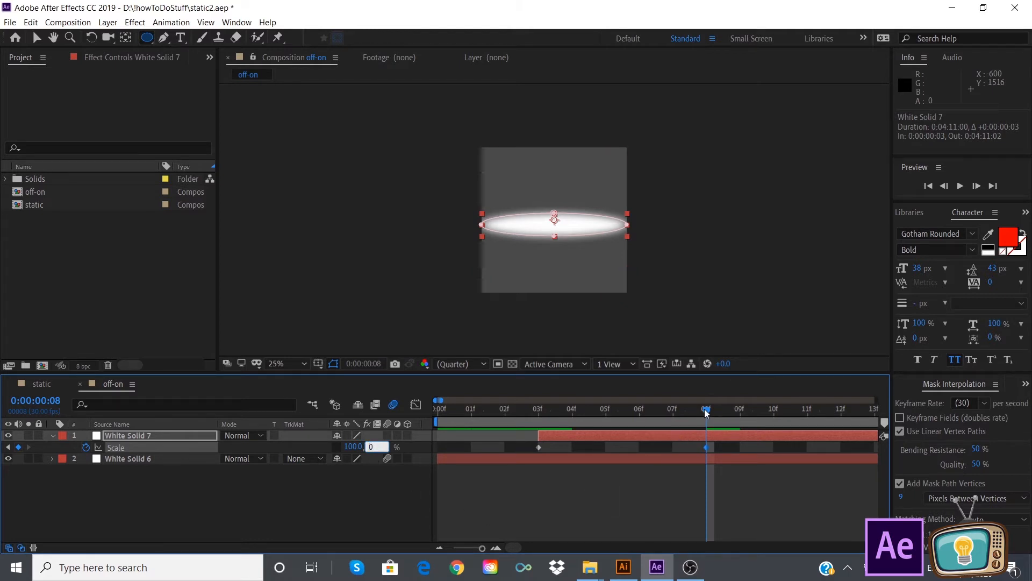
key("Return")
key("Home")
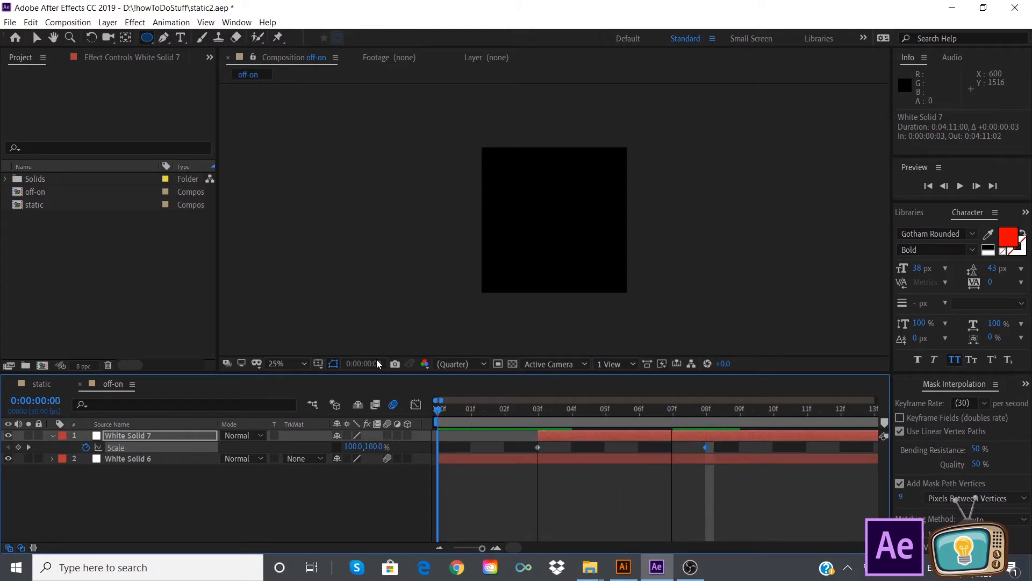
left_click_drag(441, 410, 387, 428)
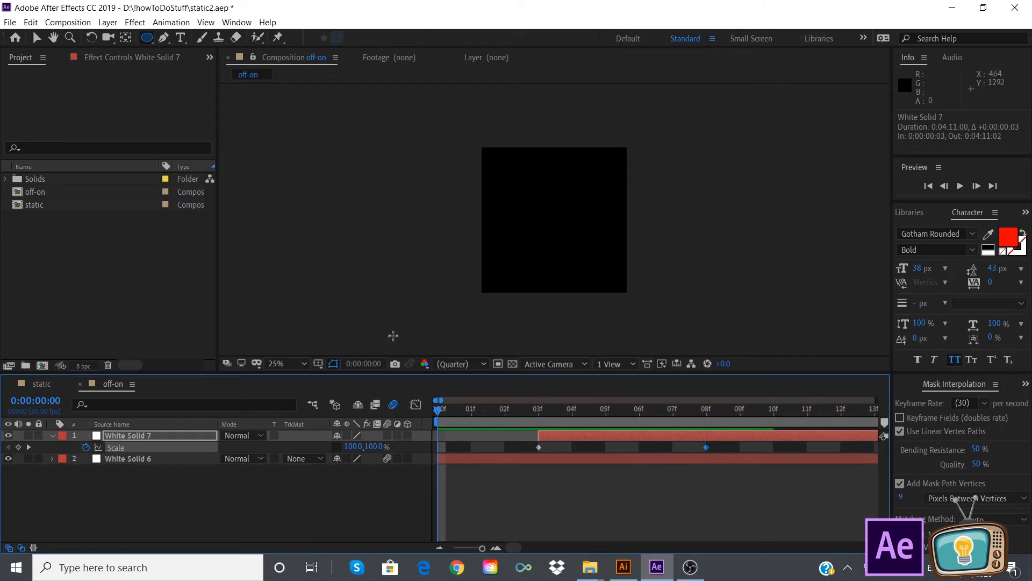
left_click(54, 437)
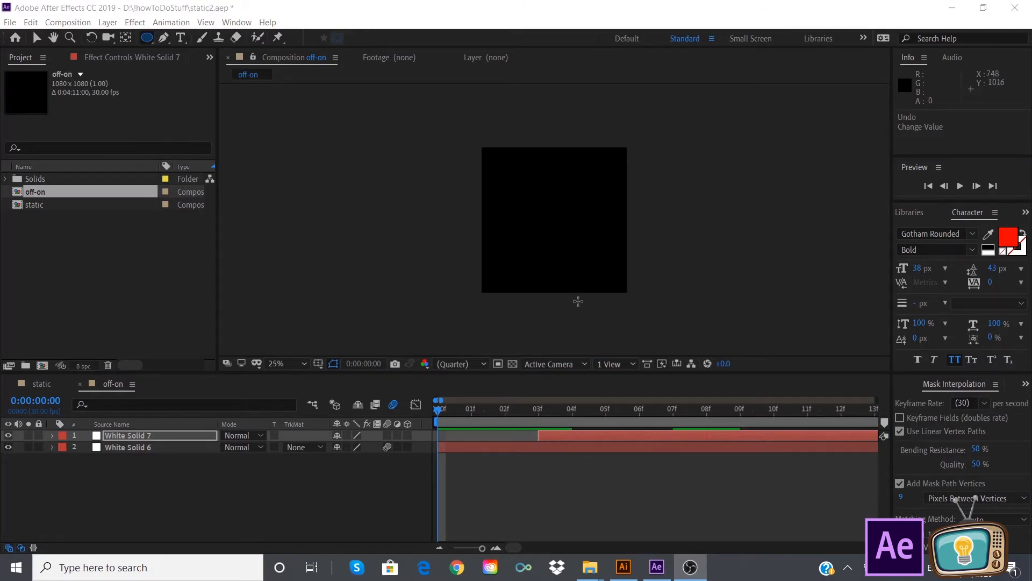
Open the static composition to review its noise, and select the off-on composition in the project
double_click(26, 206)
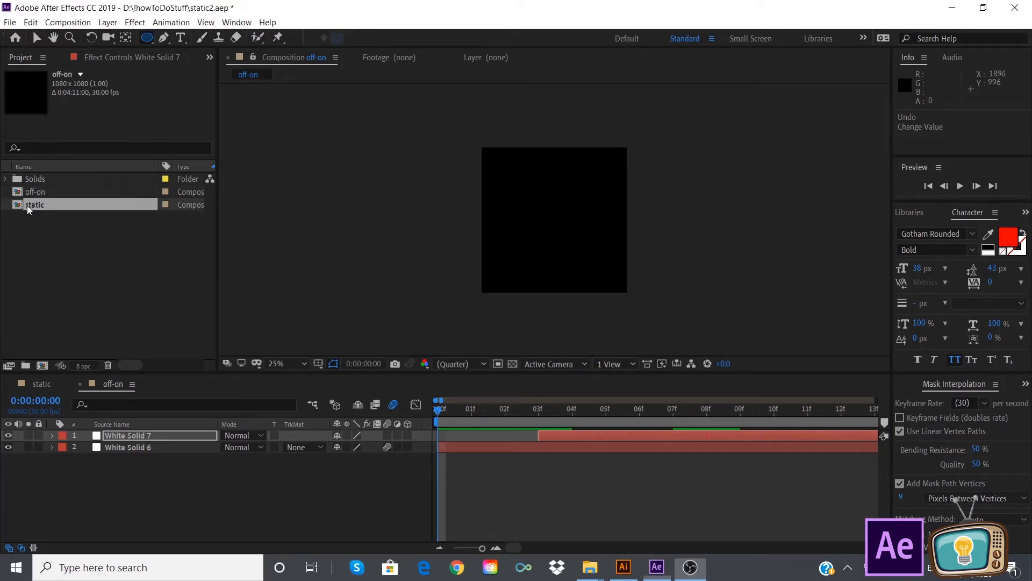
left_click_drag(465, 411, 396, 415)
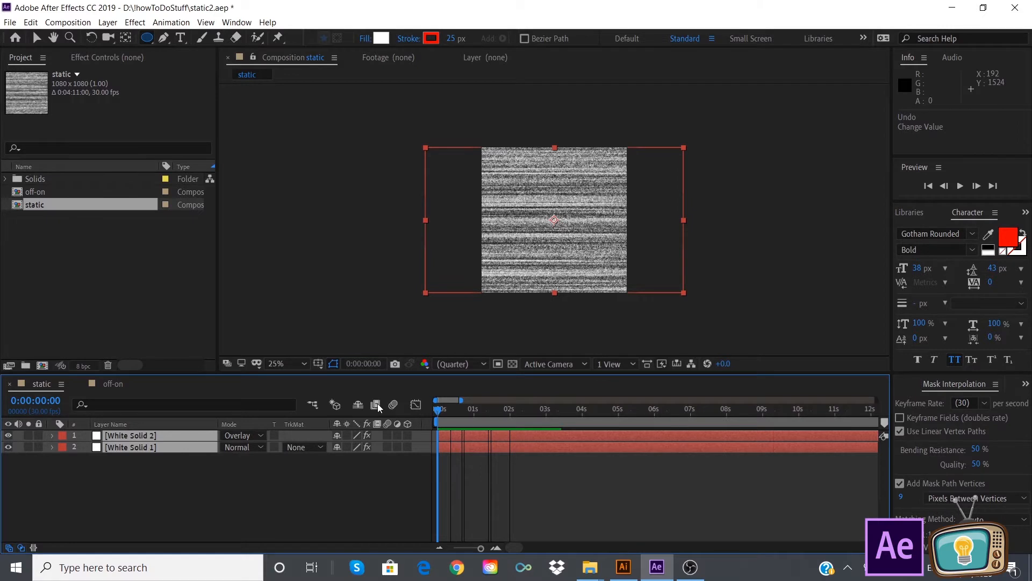
left_click(28, 192)
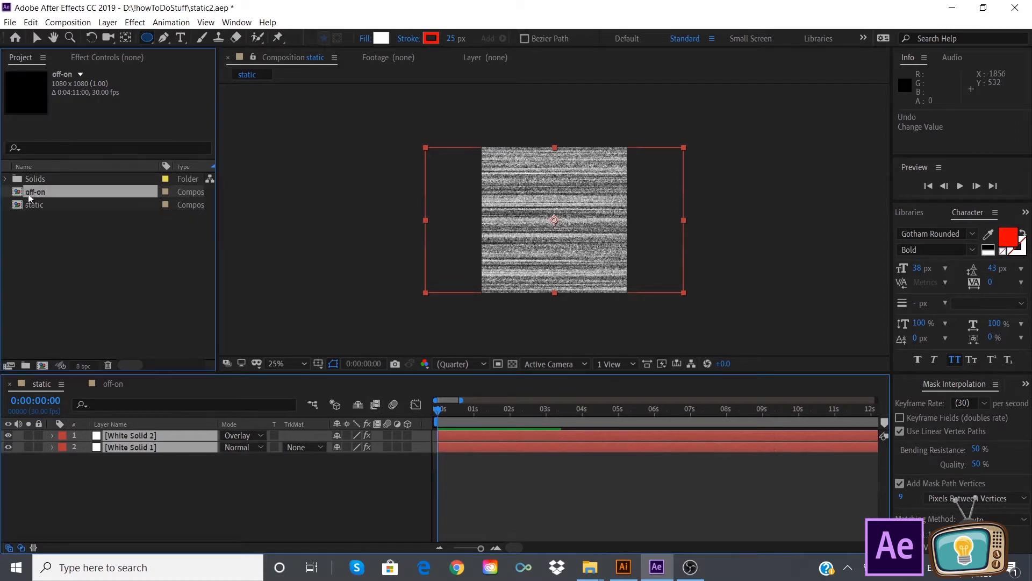
Add the off-on composition to the static composition as a layer above the two white solids
left_click(19, 207, "shift")
left_click_drag(19, 206, 39, 184)
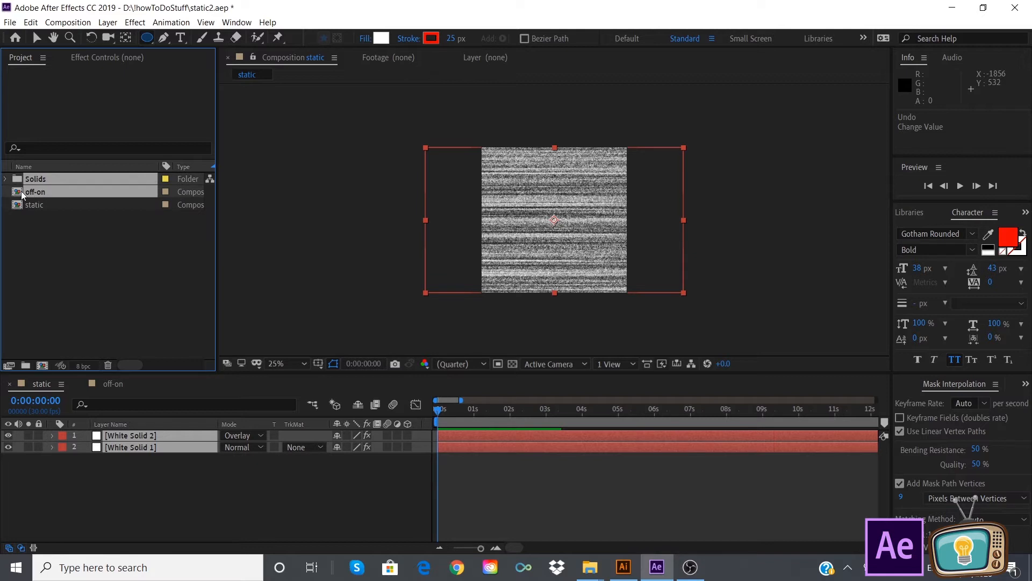
left_click(42, 243)
left_click_drag(30, 197, 124, 432)
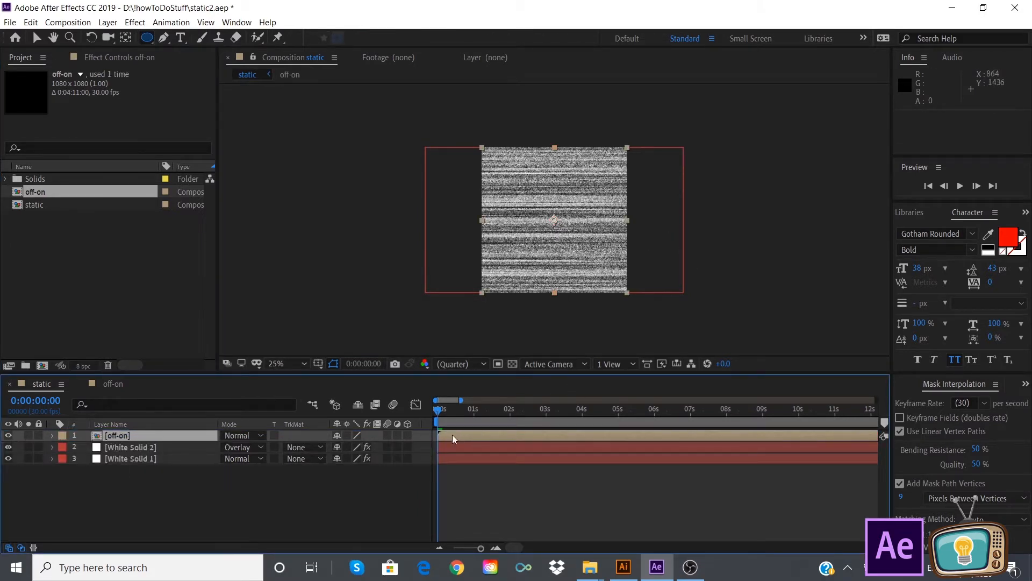
Split the off-on layer at frame 10 and delete the segment after the cut
mouse_move(438, 411)
left_mouse_down()
mouse_move(448, 417)
mouse_move(424, 414)
left_mouse_up()
left_click_drag(480, 543, 424, 542)
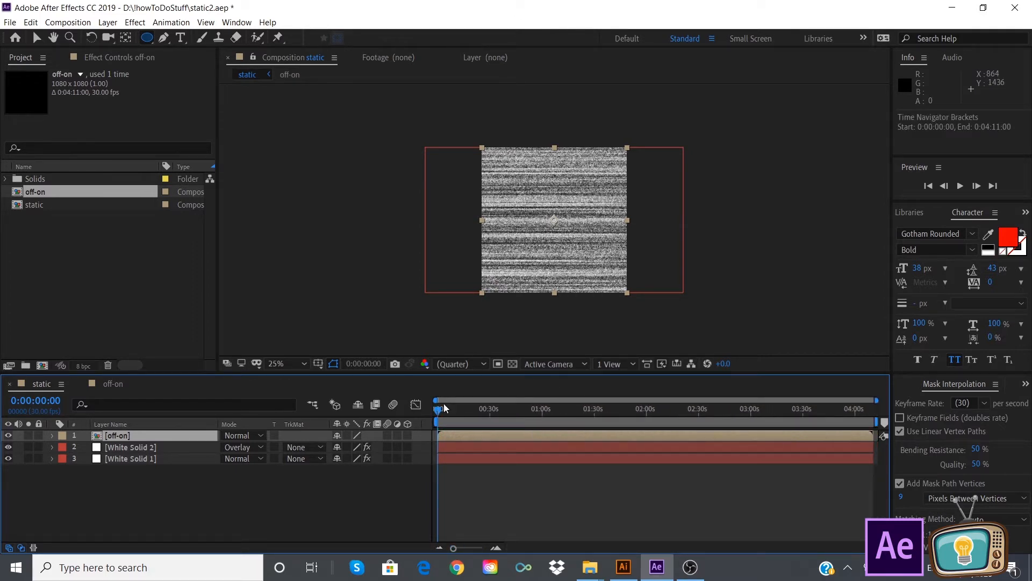
left_click_drag(455, 547, 498, 557)
left_click_drag(440, 411, 770, 431)
key("space")
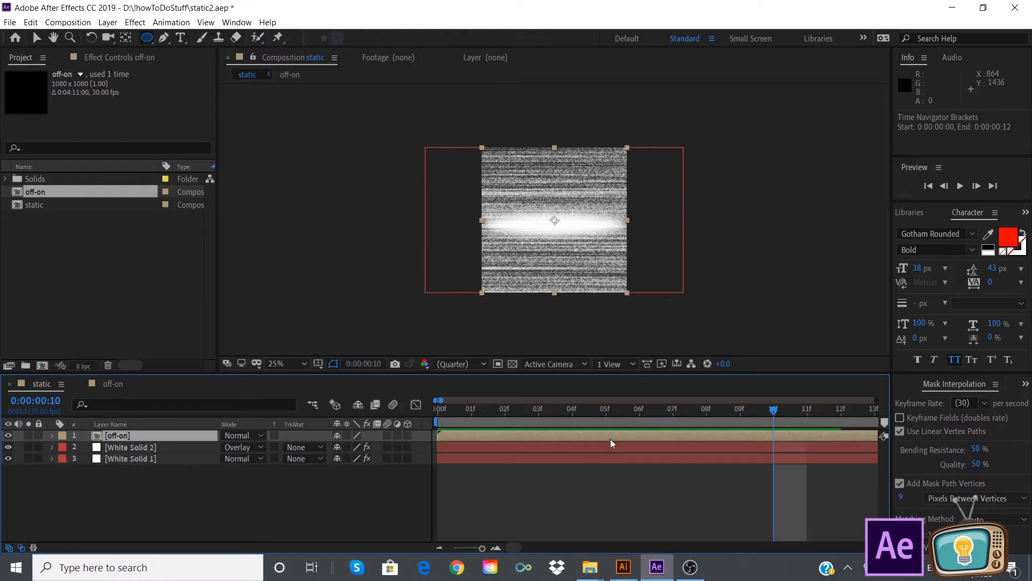
left_click(31, 22)
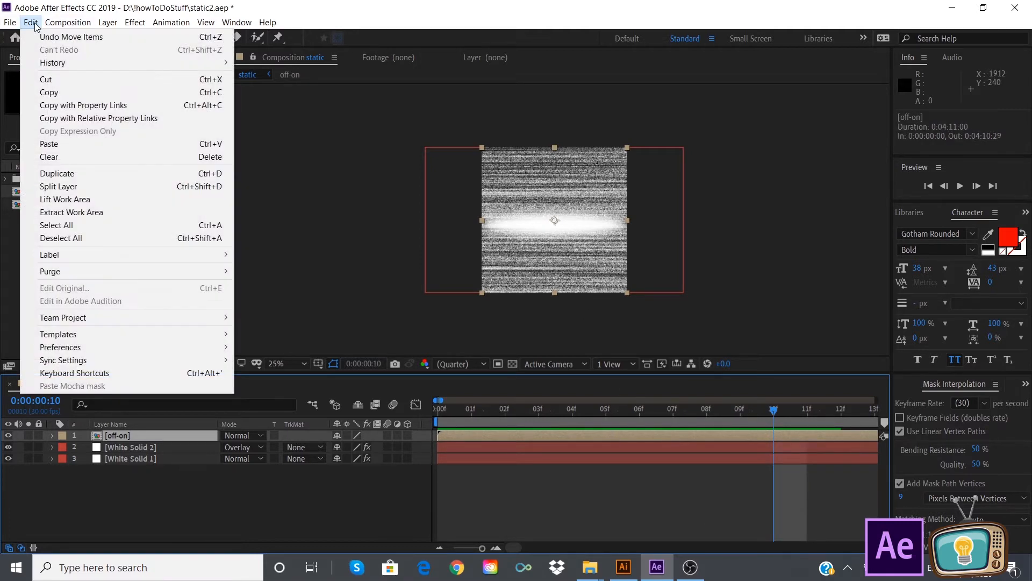
left_click(86, 188)
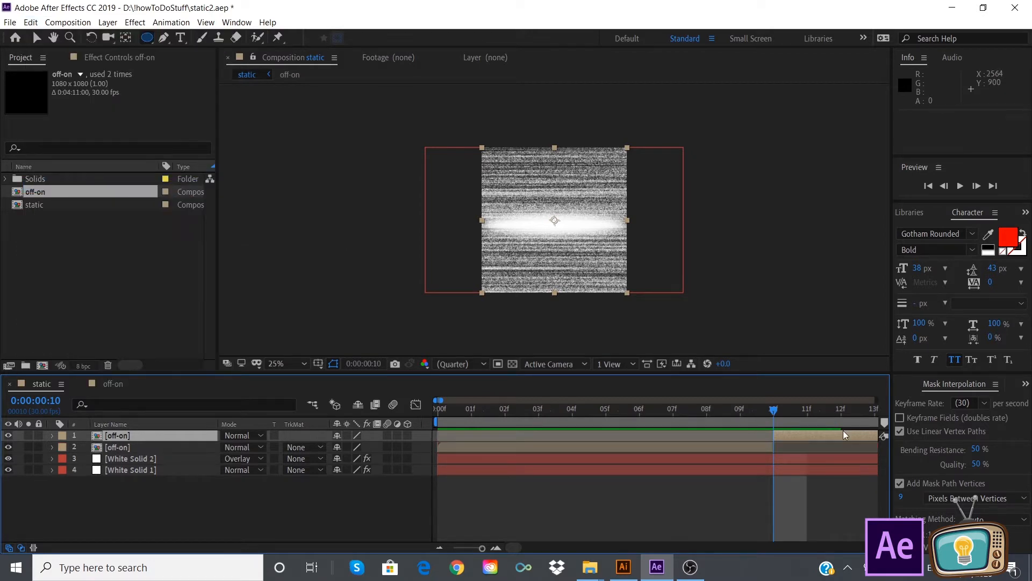
left_click(723, 449)
left_click(807, 436)
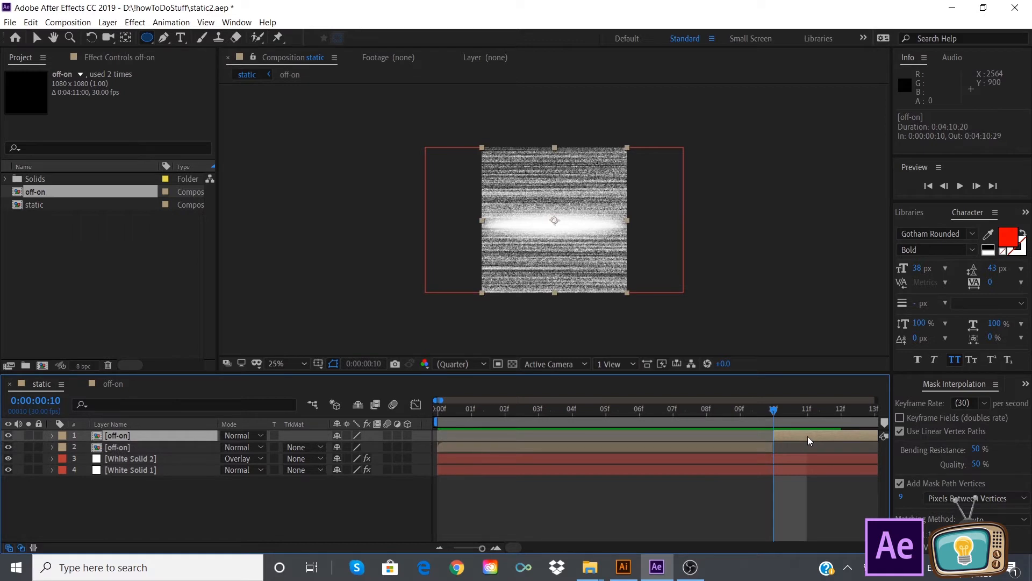
key("Delete")
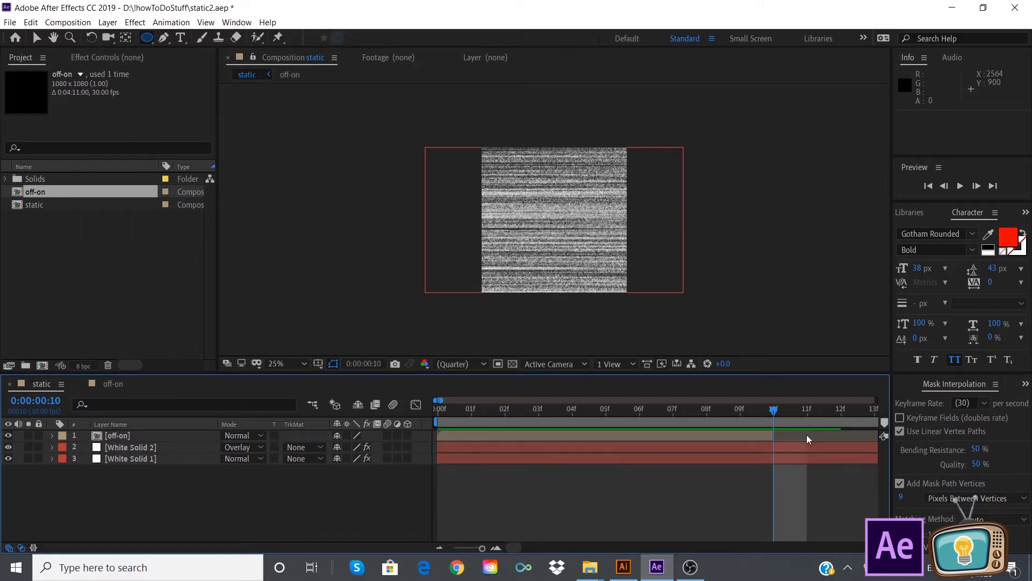
left_click(534, 437)
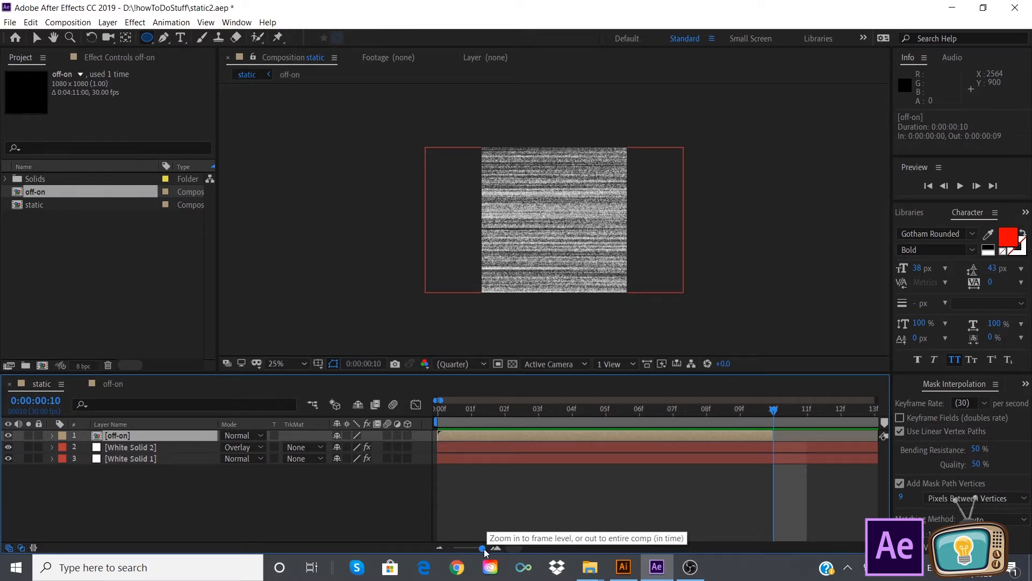
mouse_move(486, 547)
left_mouse_down()
mouse_move(466, 556)
mouse_move(494, 561)
left_mouse_up()
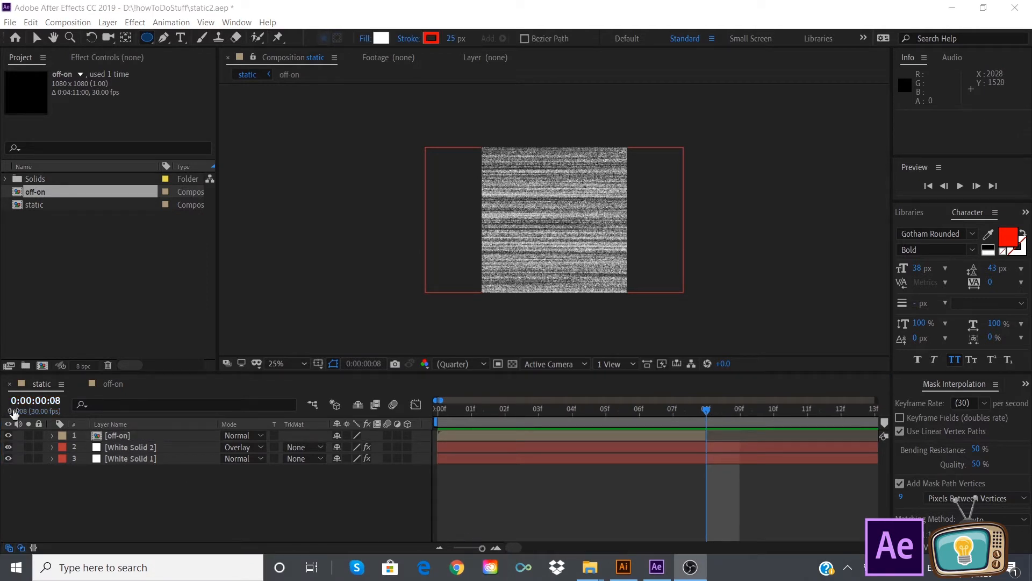
Set the current time to 0:00:03:00 and duplicate the trimmed off-on layer
left_click(31, 403)
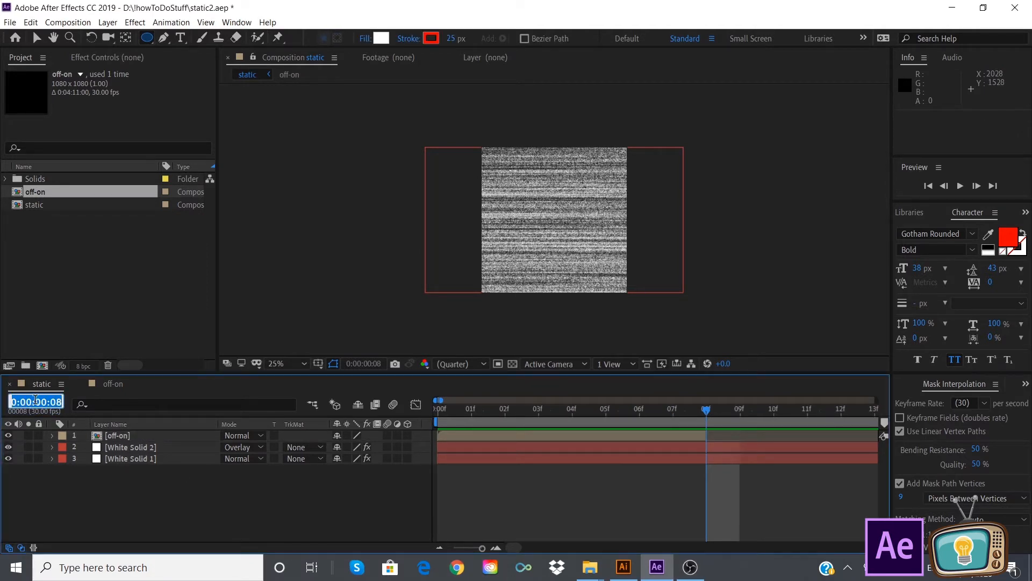
left_click(45, 400)
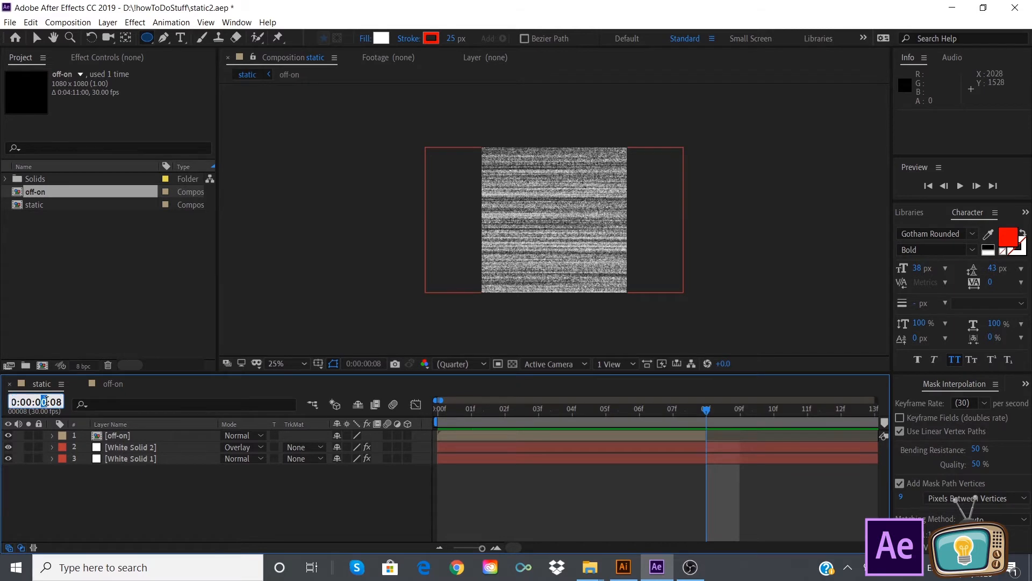
type("3:0")
key("Return")
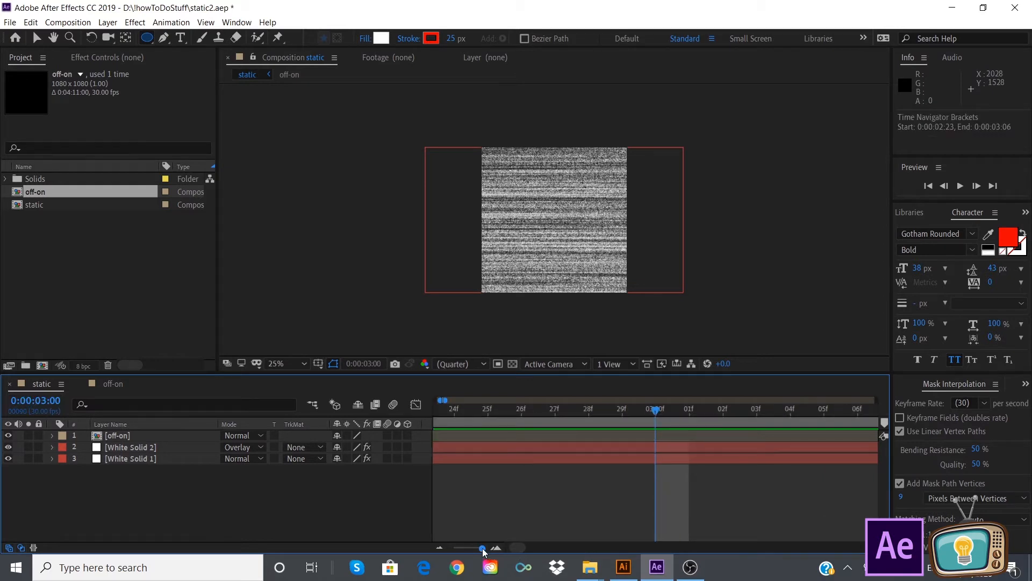
left_click_drag(483, 549, 481, 552)
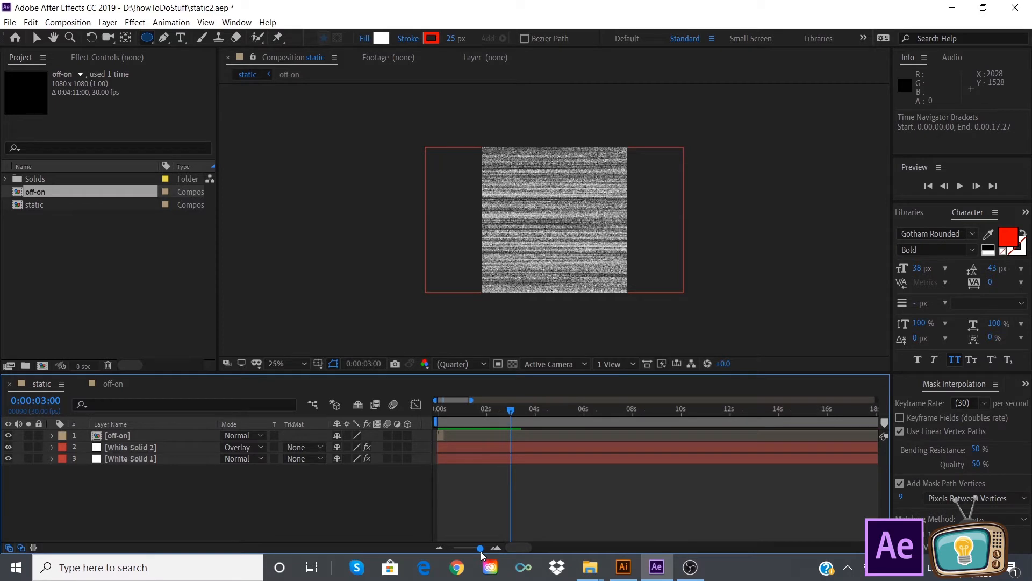
left_click(130, 437)
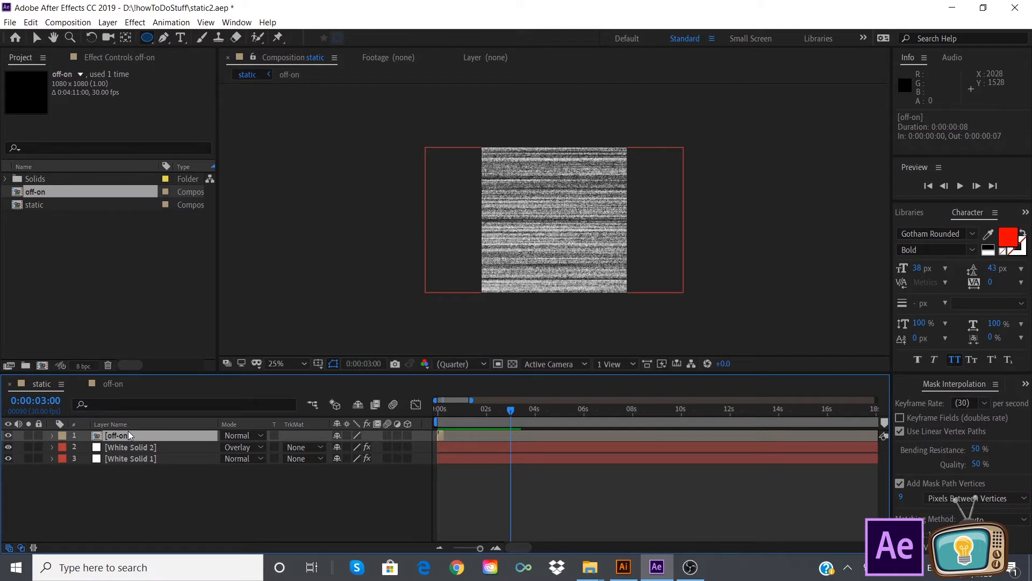
left_click(31, 22)
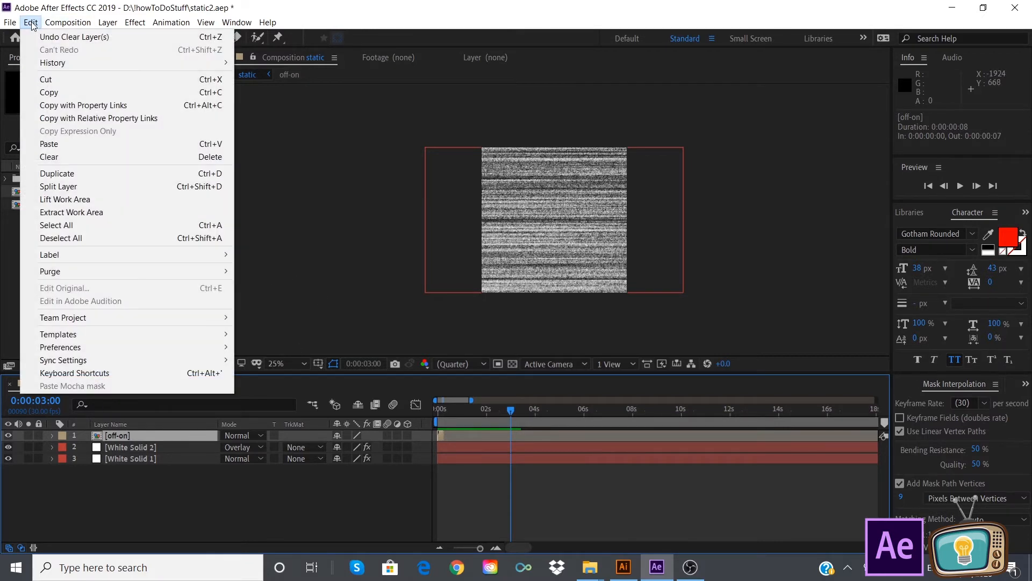
left_click(94, 173)
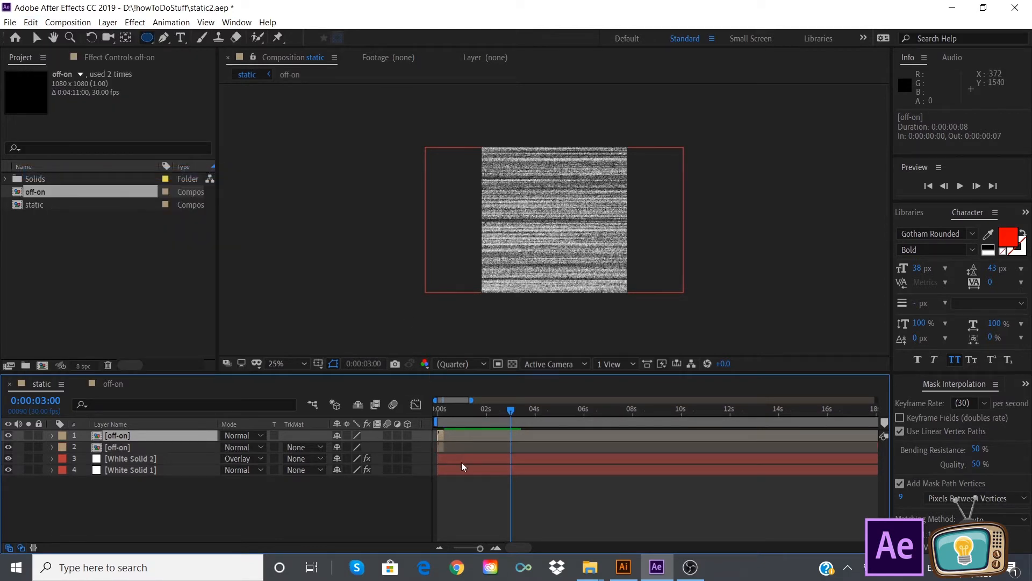
Shift the upper off-on layer in time so it starts at 0:00:03:00
left_click_drag(476, 547, 481, 548)
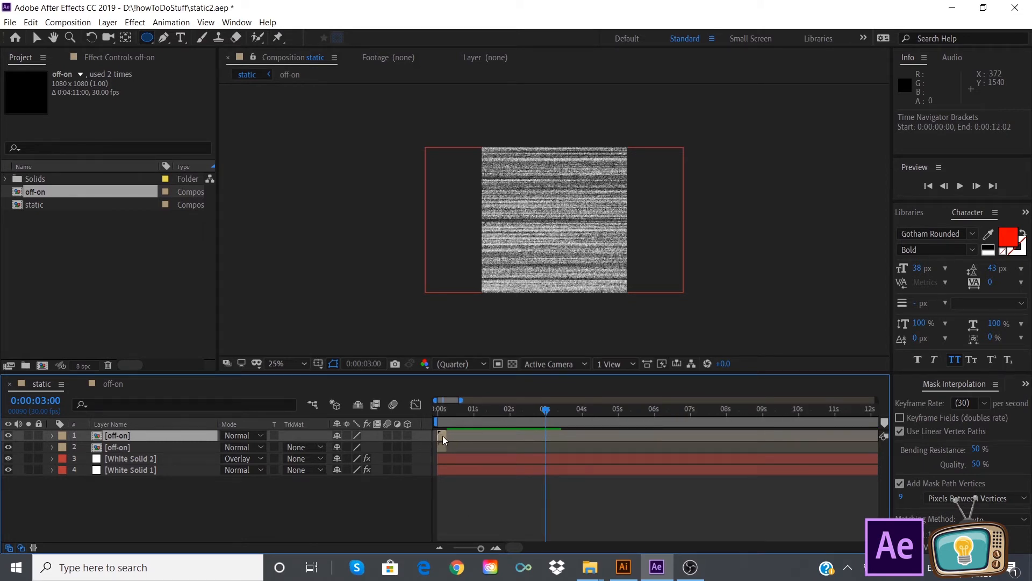
left_click_drag(442, 435, 550, 439)
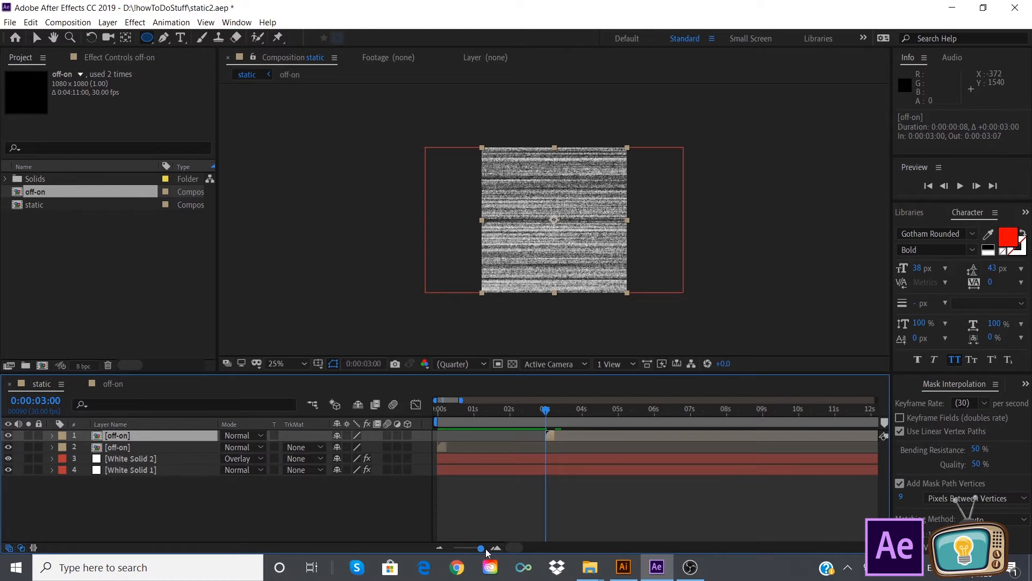
left_click_drag(485, 550, 481, 549)
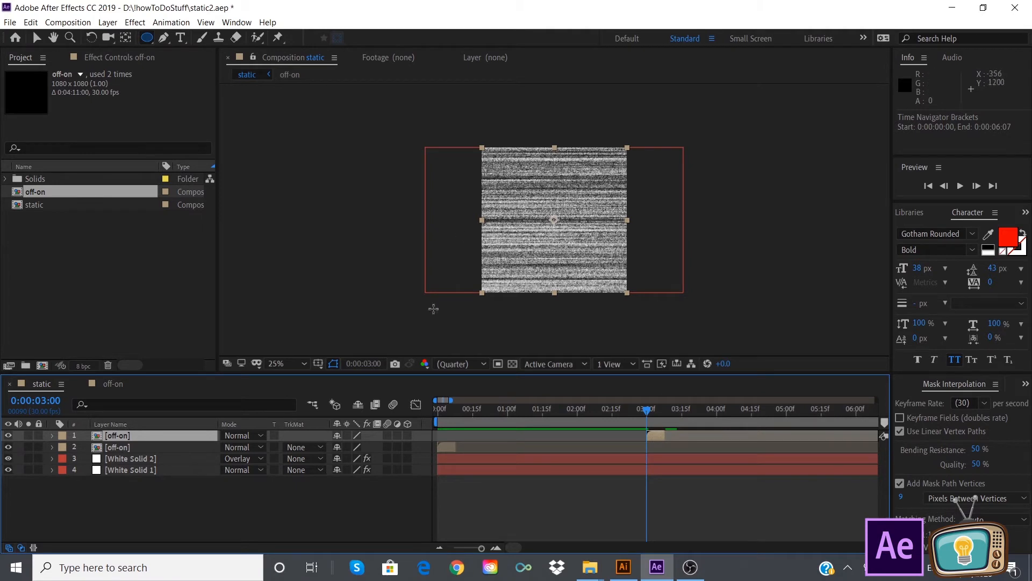
Reverse the upper off-on layer with a Time Stretch factor of -100 and review the frames around 0:00:03:00
left_click(109, 23)
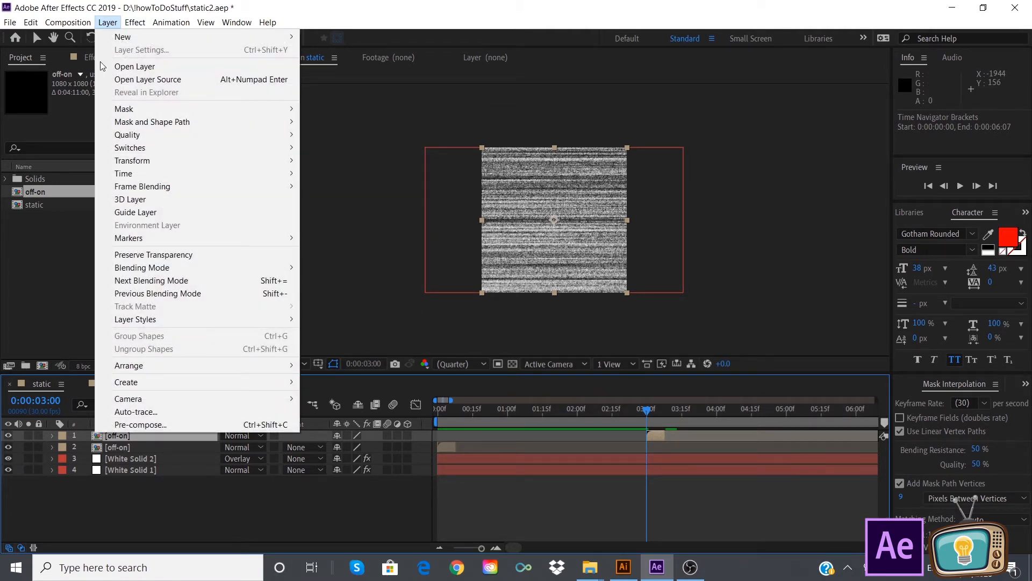
mouse_move(139, 178)
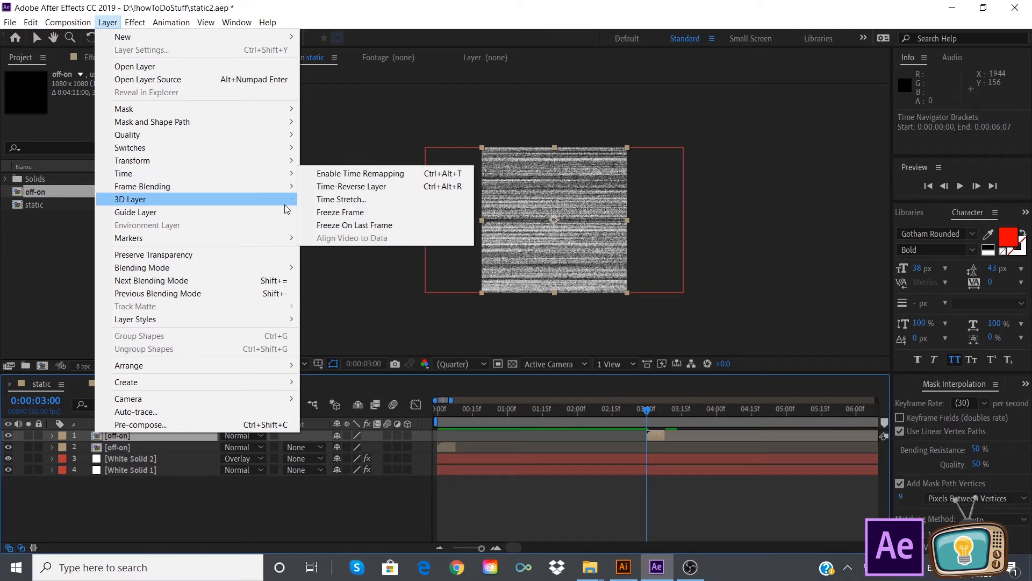
left_click(325, 200)
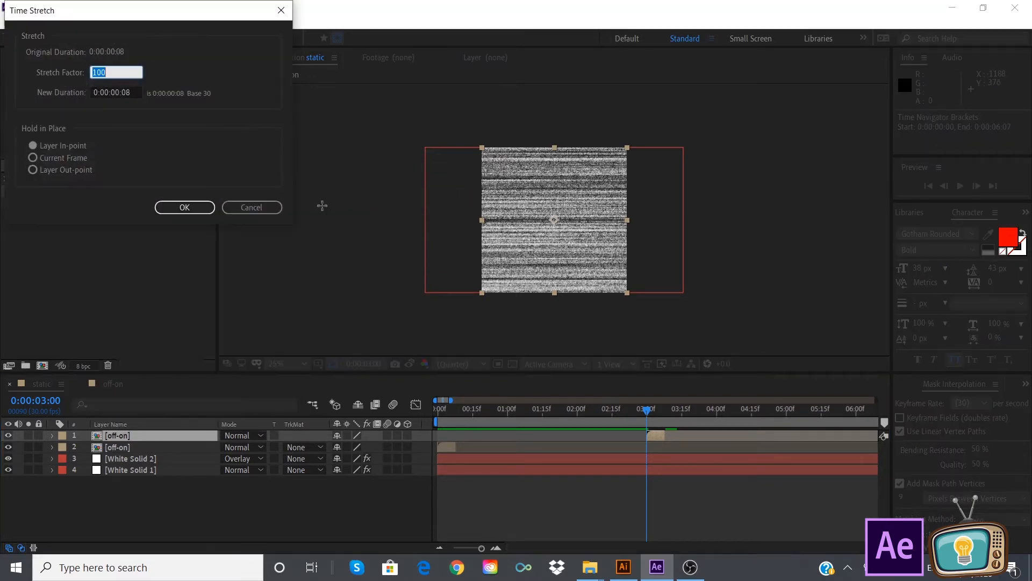
left_click(94, 70)
type("-")
left_click(172, 208)
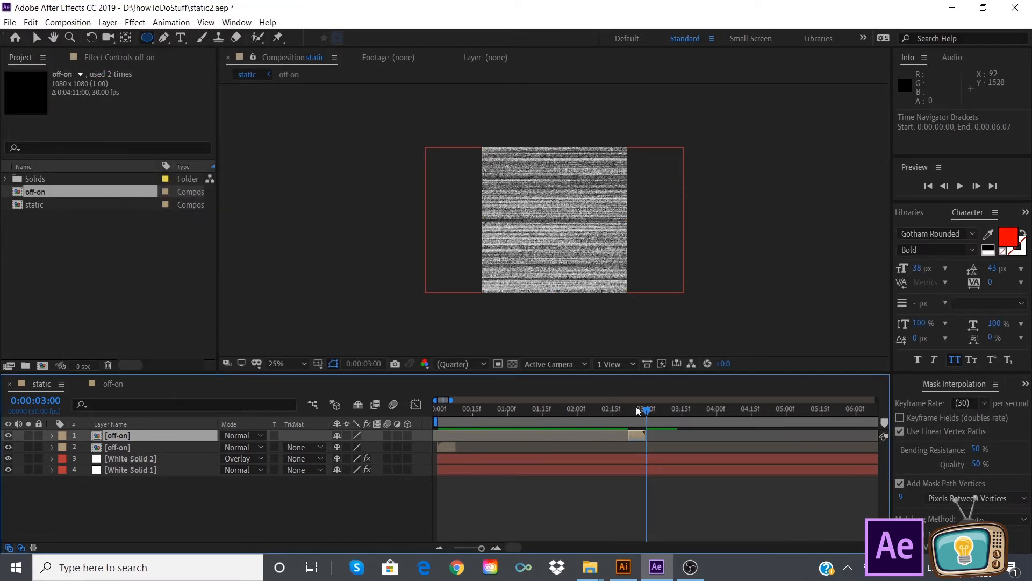
left_click_drag(647, 410, 657, 473)
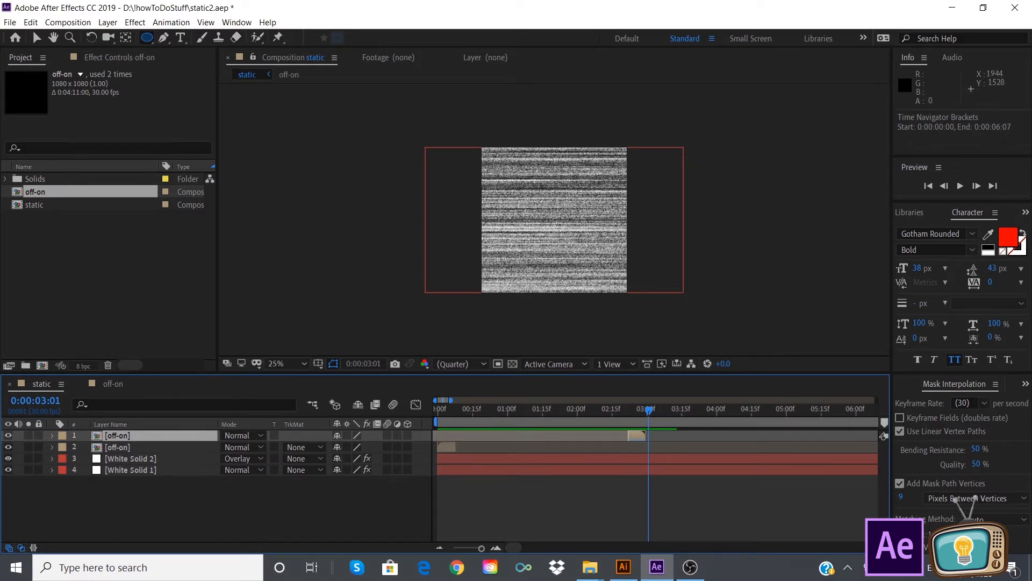
key("Page_Up")
key("Page_Up")
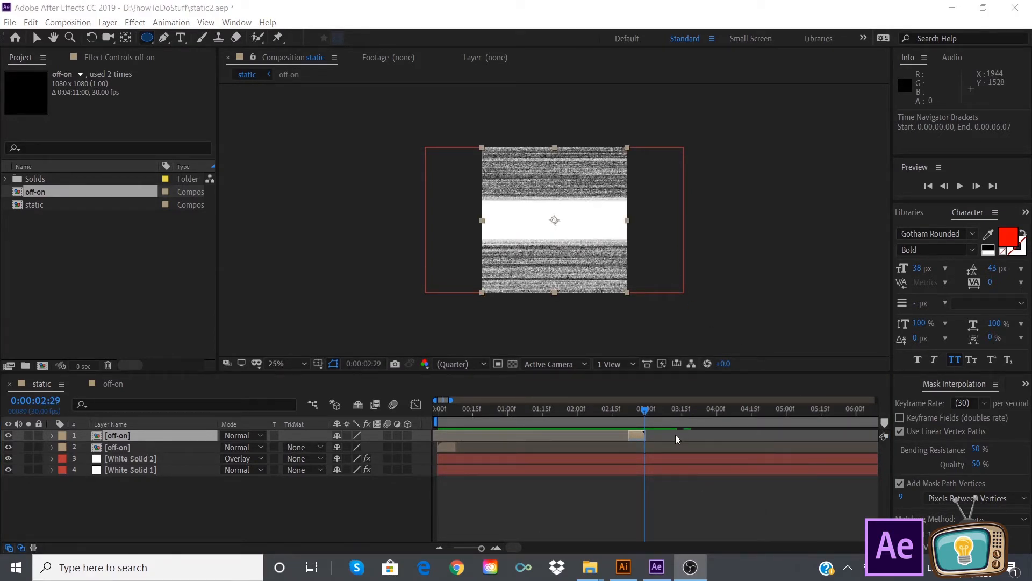
Split White Solid 1 and White Solid 2 at frame 4 and delete both segments before the cut
left_click_drag(643, 411, 445, 421)
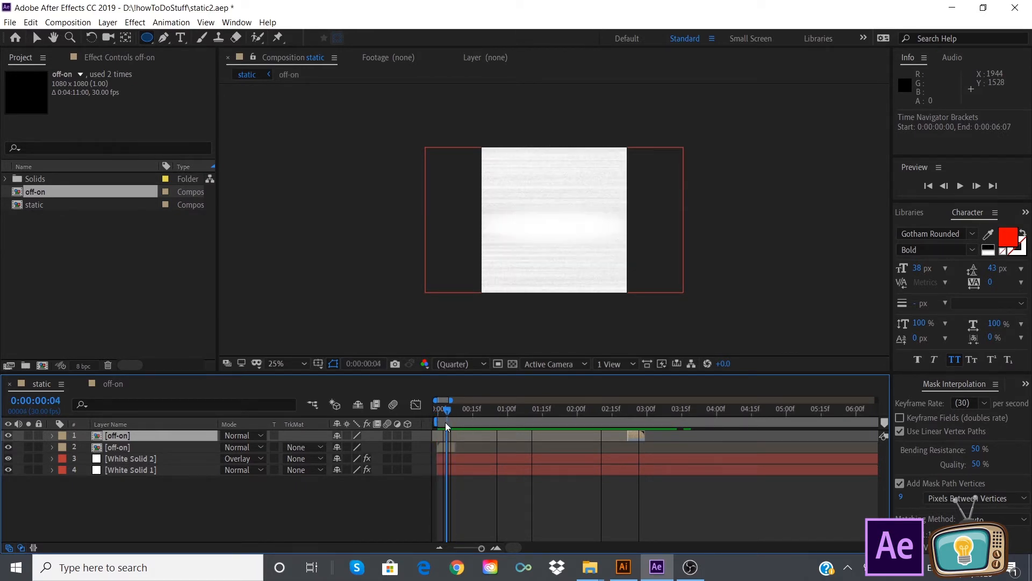
left_click(459, 457)
left_click(458, 469, "shift")
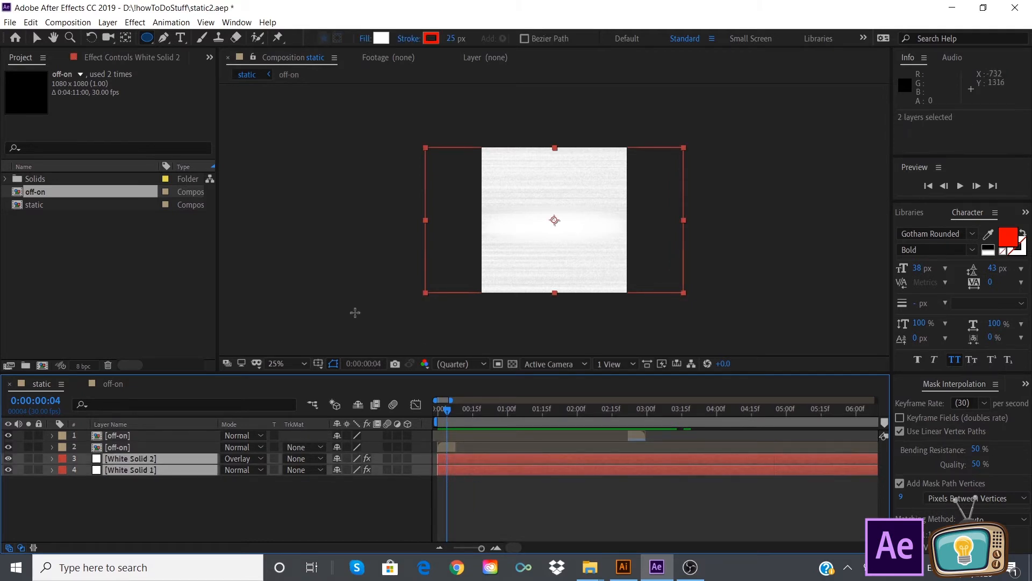
left_click(107, 23)
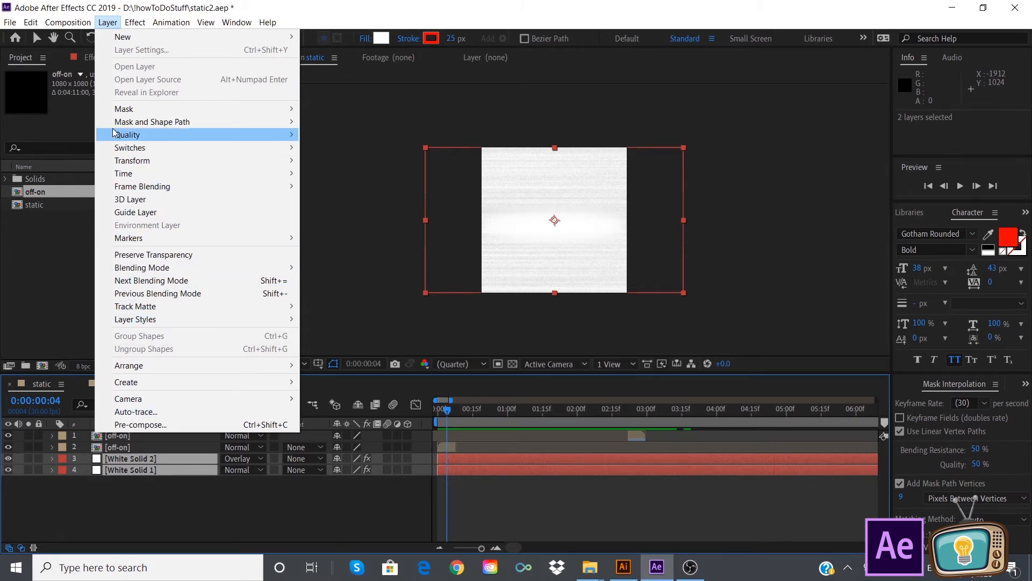
mouse_move(5, 20)
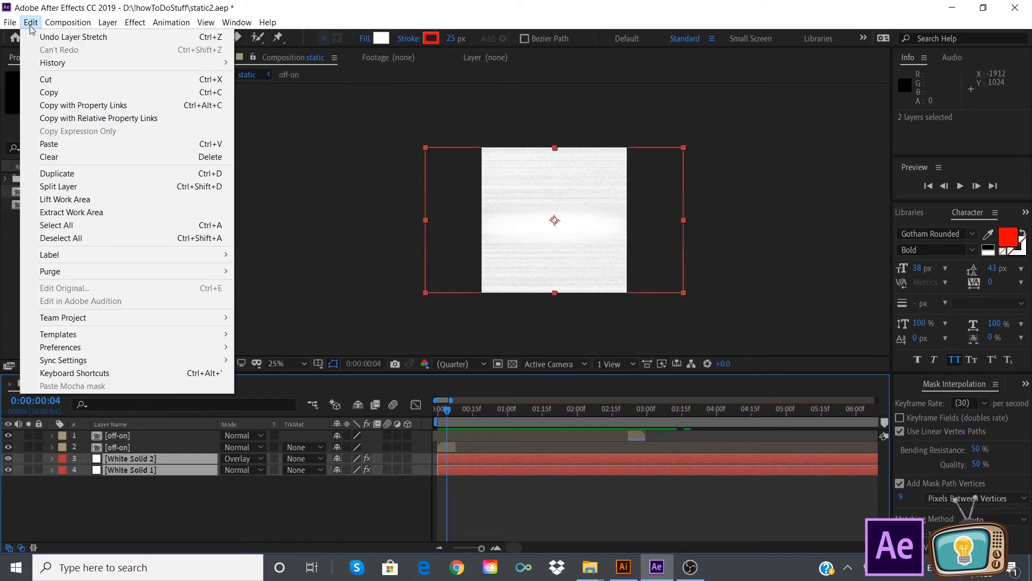
left_click(39, 186)
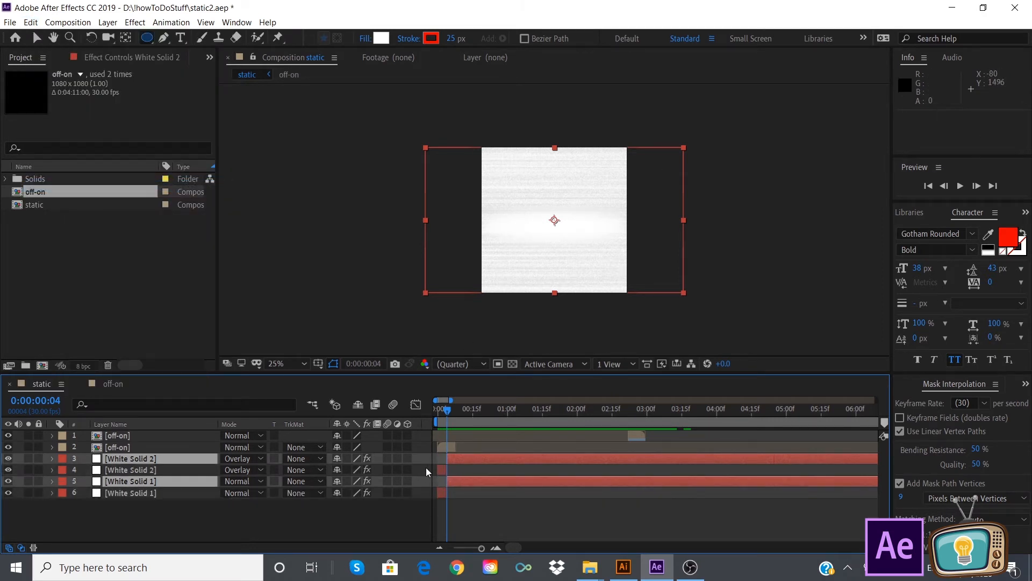
left_click(441, 469)
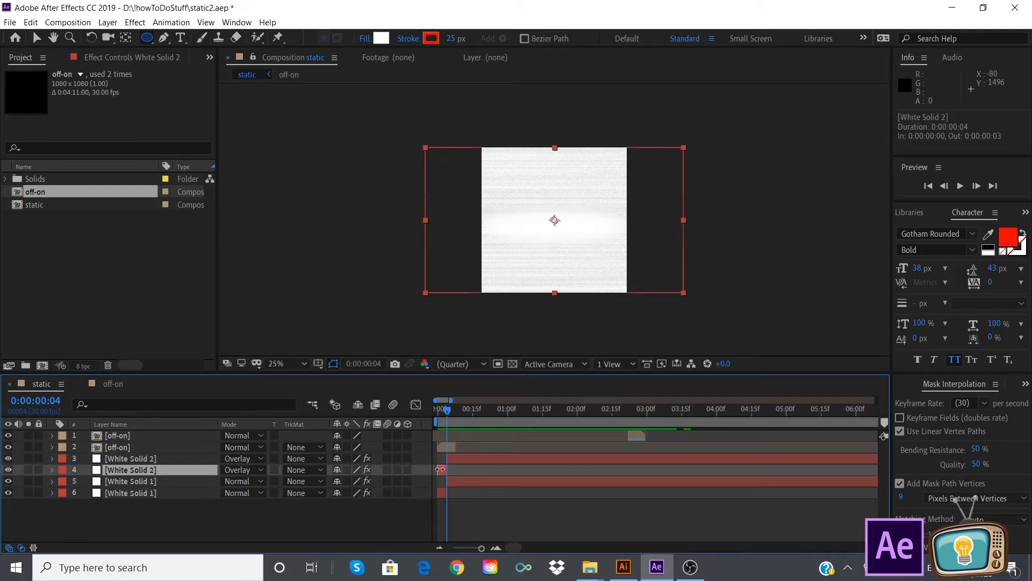
key("Delete")
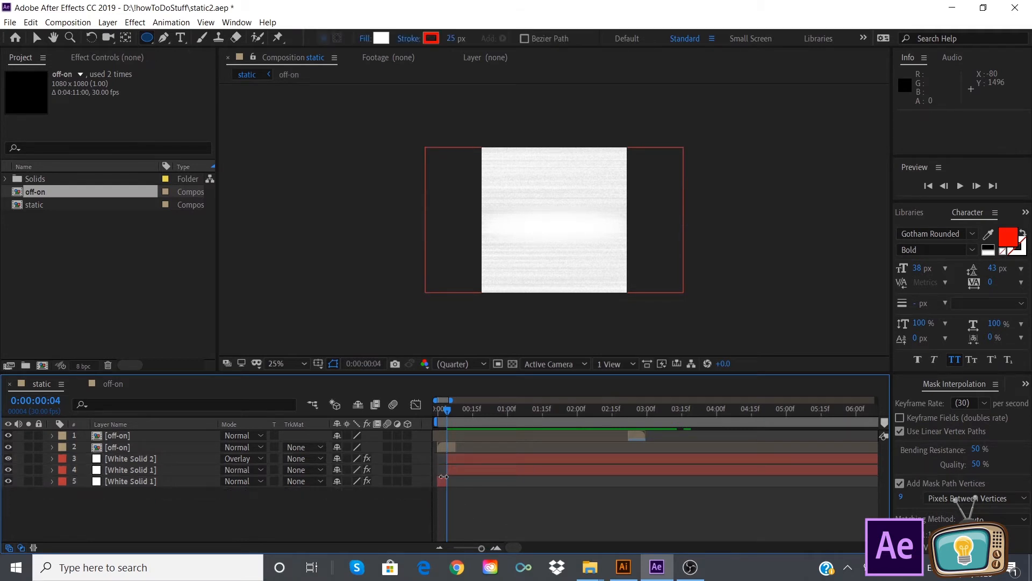
left_click(442, 481)
key("Delete")
Split White Solid 1 and White Solid 2 at 0:00:02:27, delete both segments after the cut, and preview the composition
mouse_move(447, 412)
left_mouse_down()
mouse_move(427, 409)
mouse_move(637, 449)
left_mouse_up()
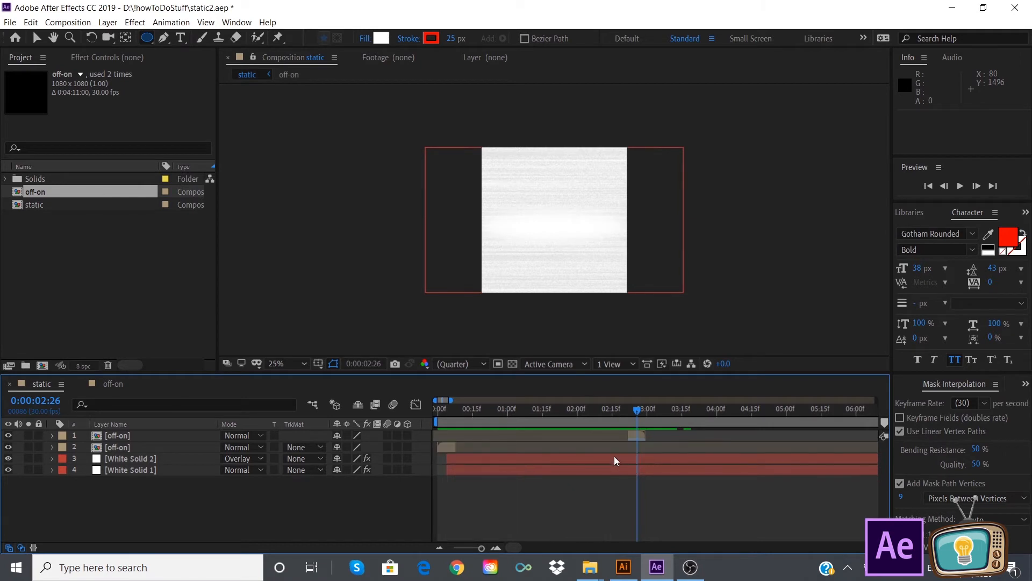
left_click(610, 459)
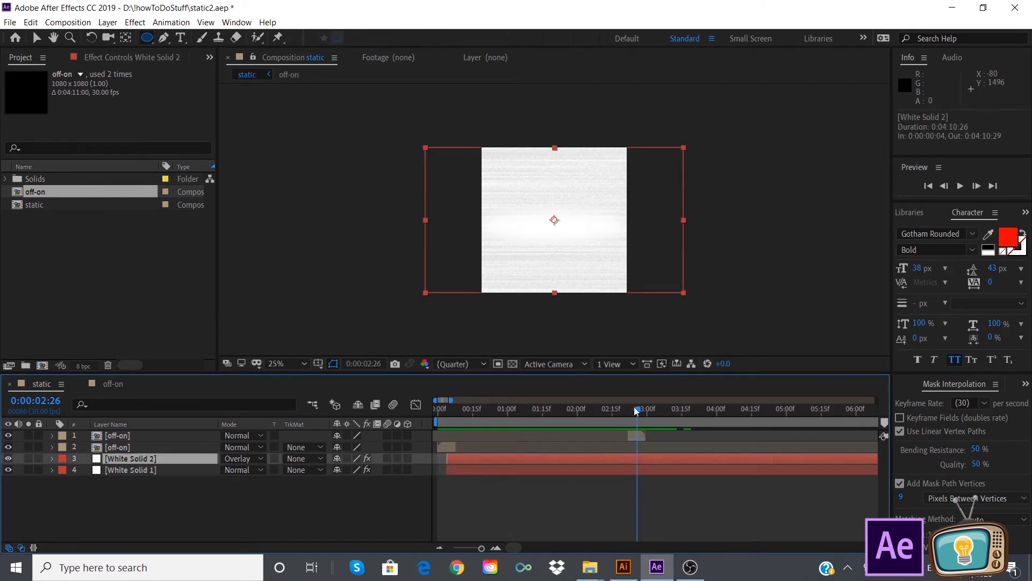
left_click_drag(637, 411, 639, 413)
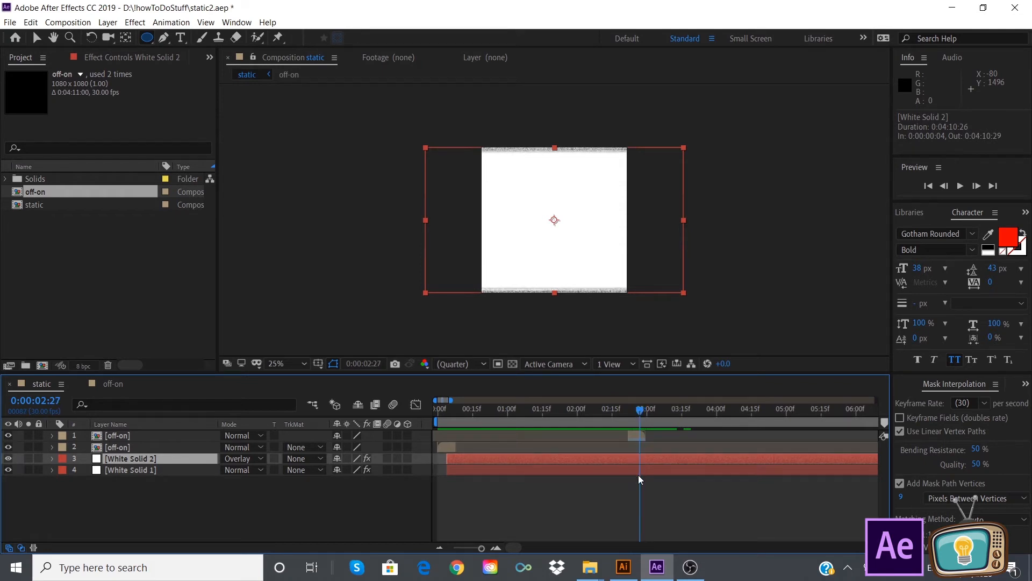
left_click(592, 469, "shift")
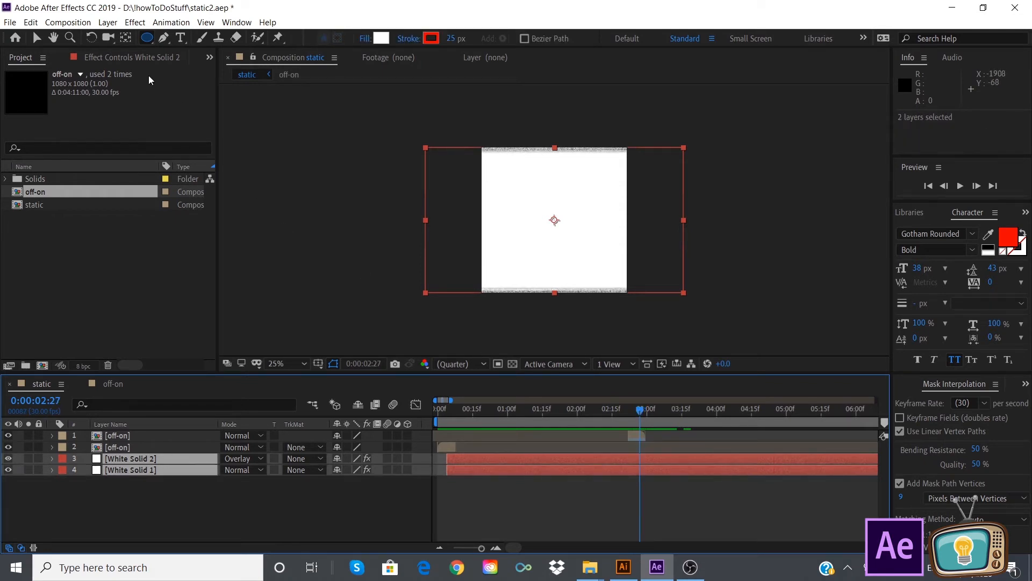
left_click(31, 22)
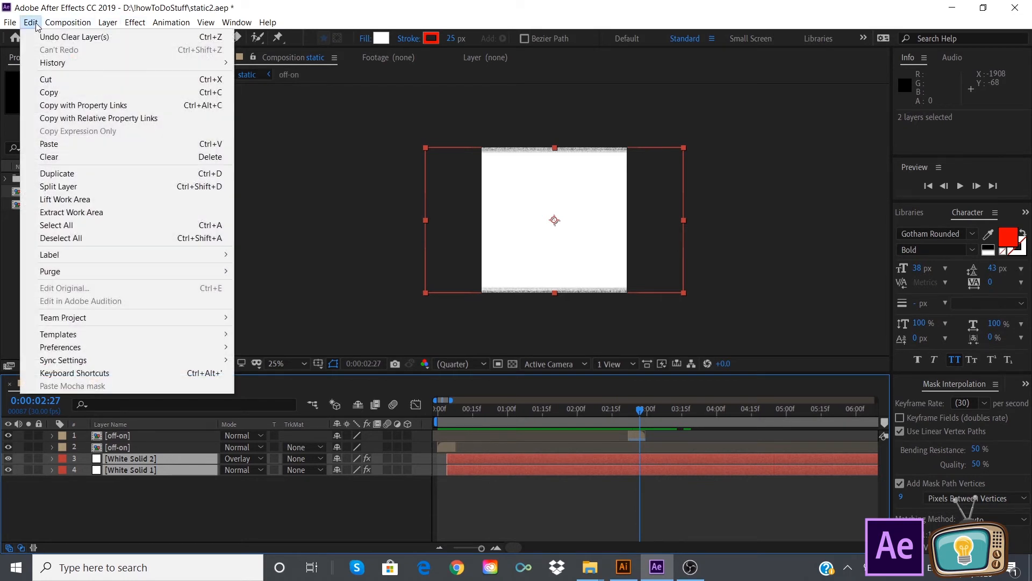
left_click(65, 186)
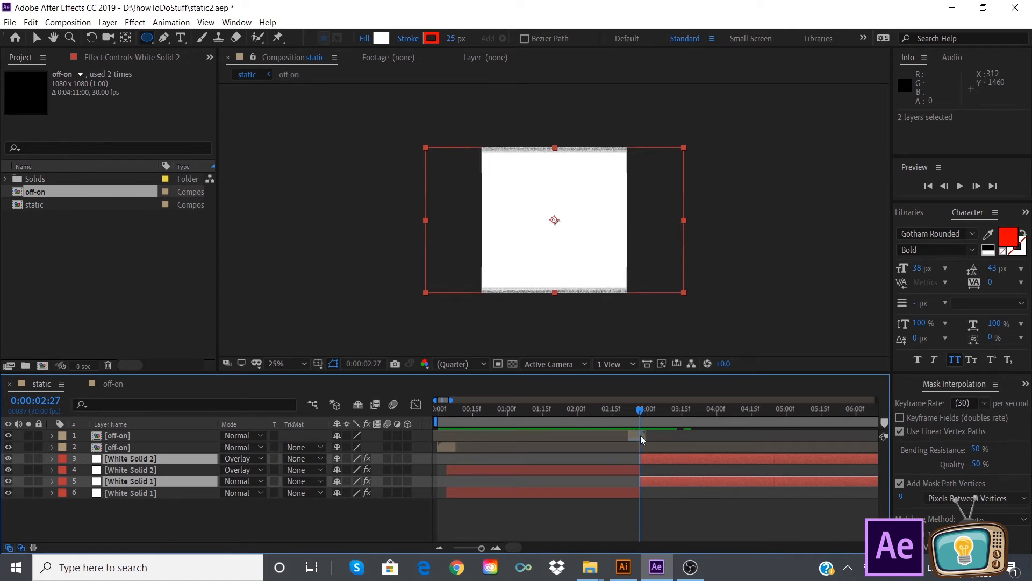
key("Delete")
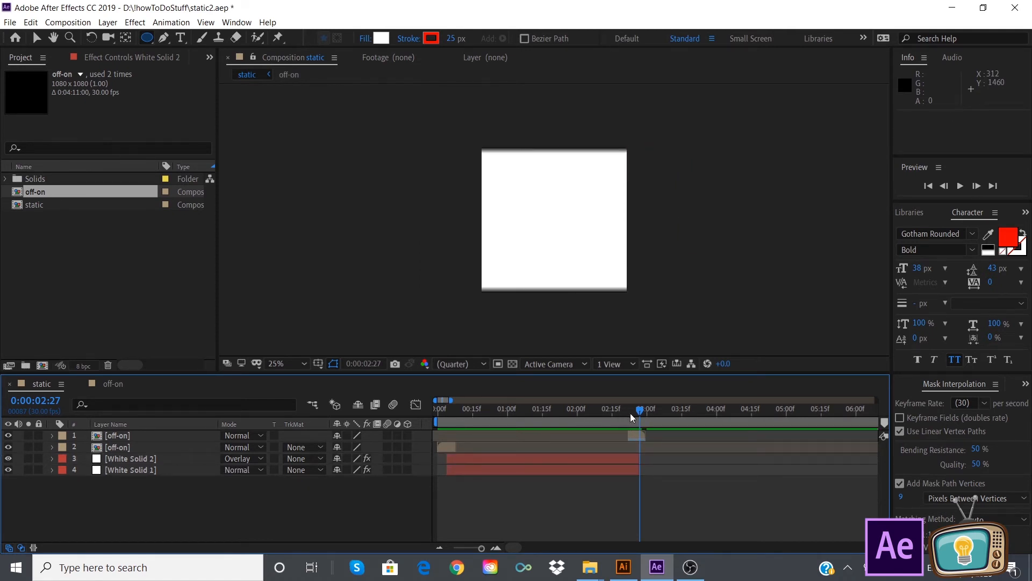
key("space")
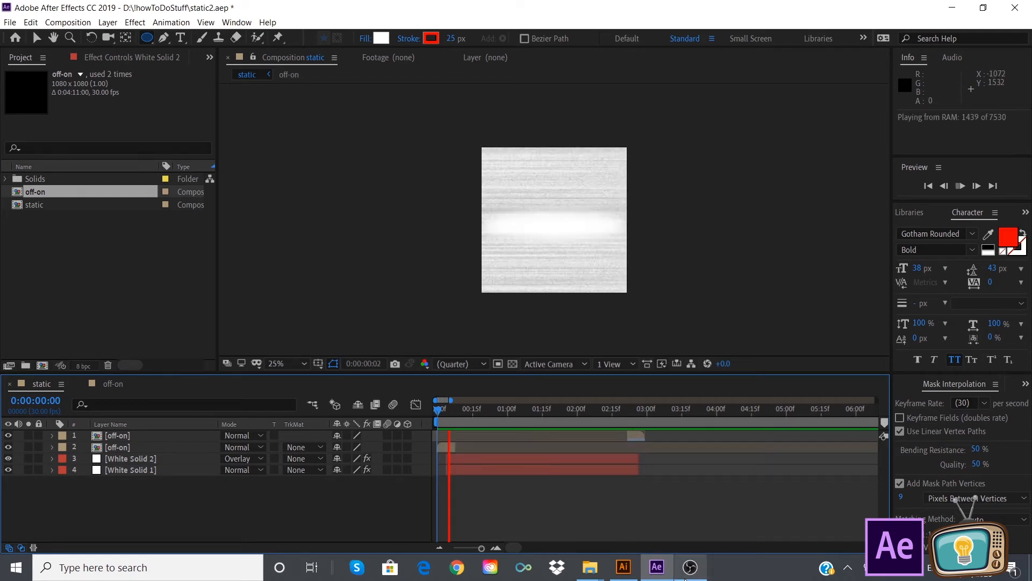
mouse_move(692, 572)
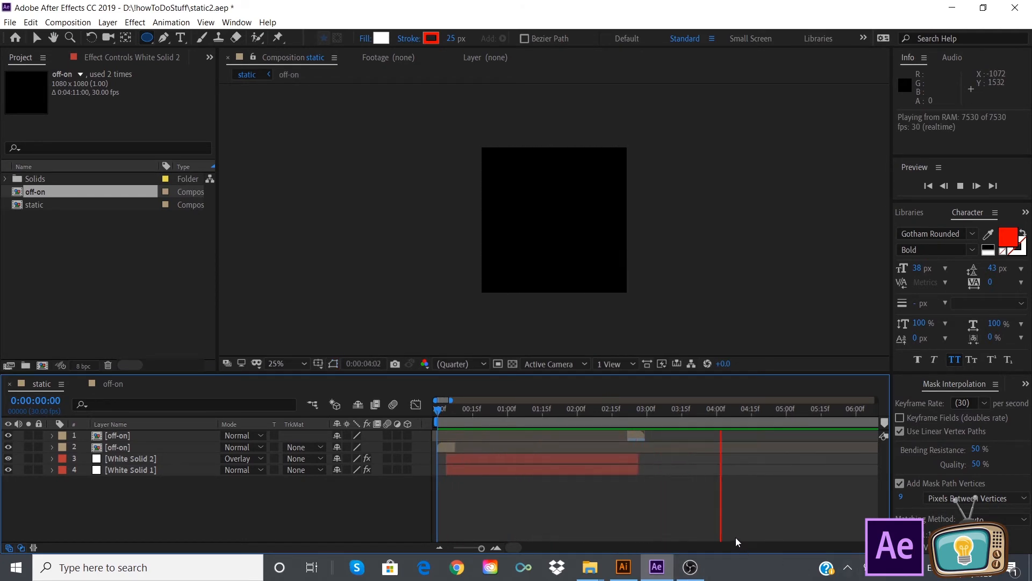
Add a 1080 by 1080 px black solid named Black Solid 1 to the static composition, with the current time at 0:00:00:00
key("ctrl+z")
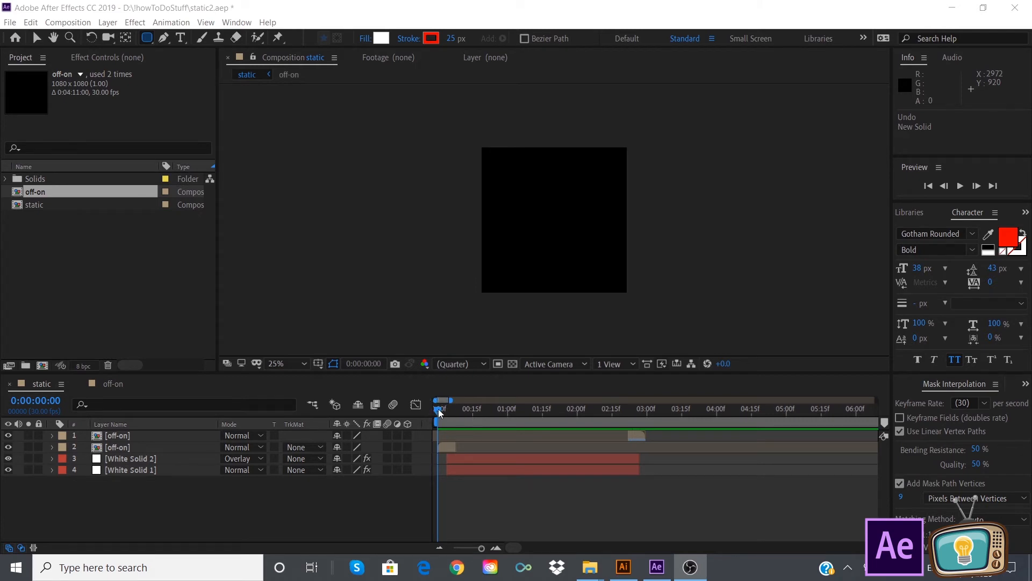
left_click_drag(436, 410, 484, 411)
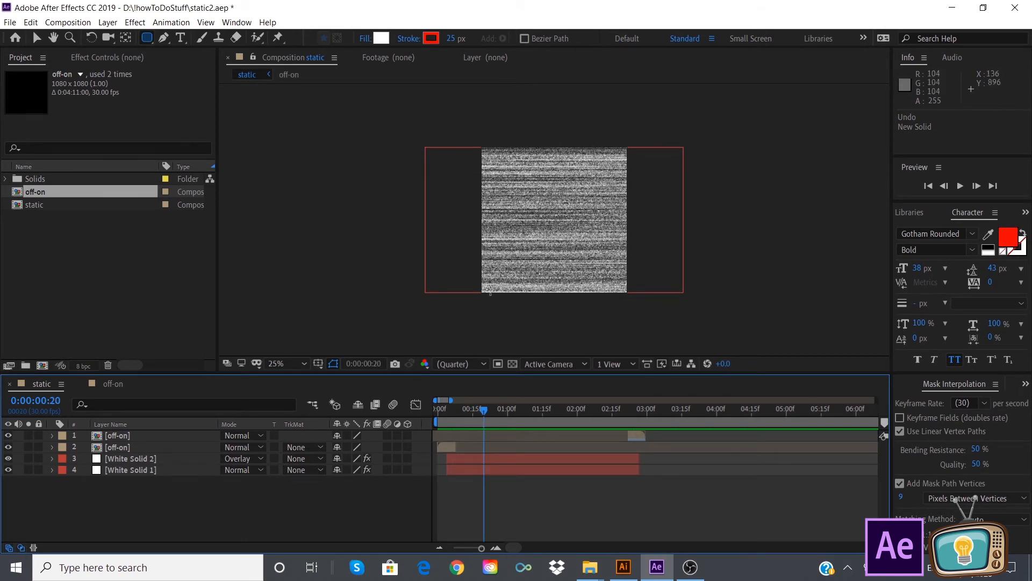
left_click_drag(487, 408, 402, 404)
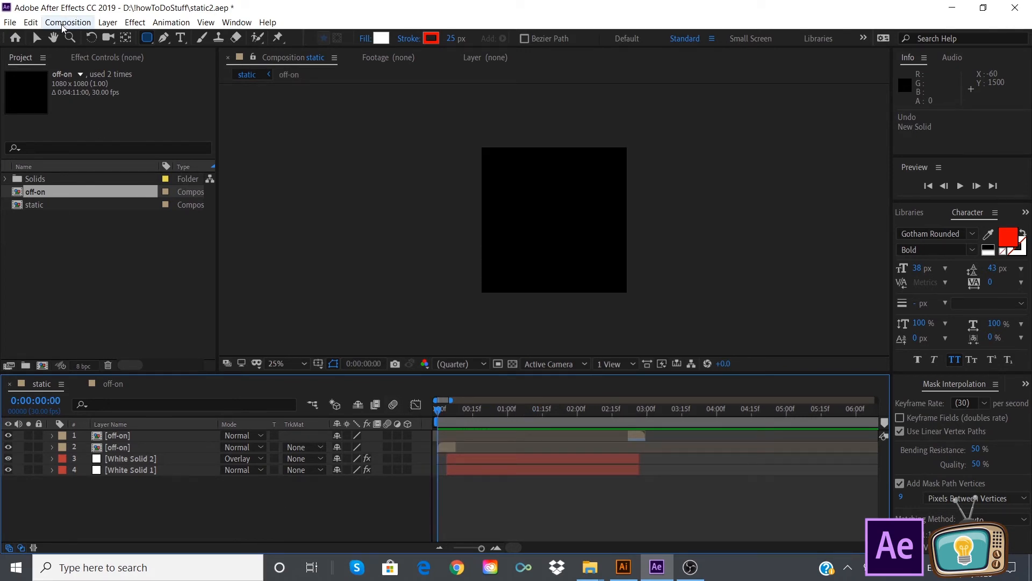
right_click(108, 492)
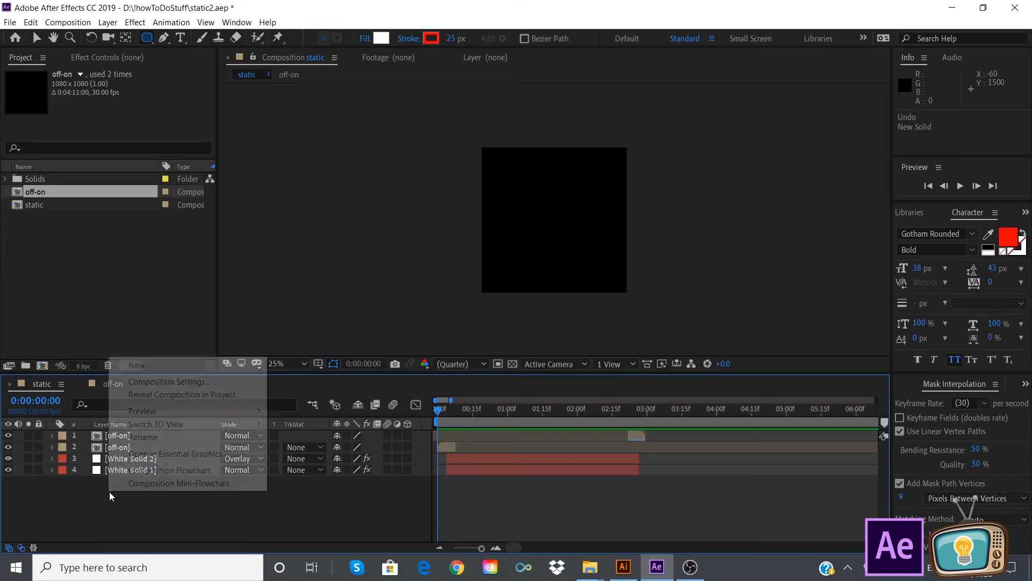
mouse_move(246, 364)
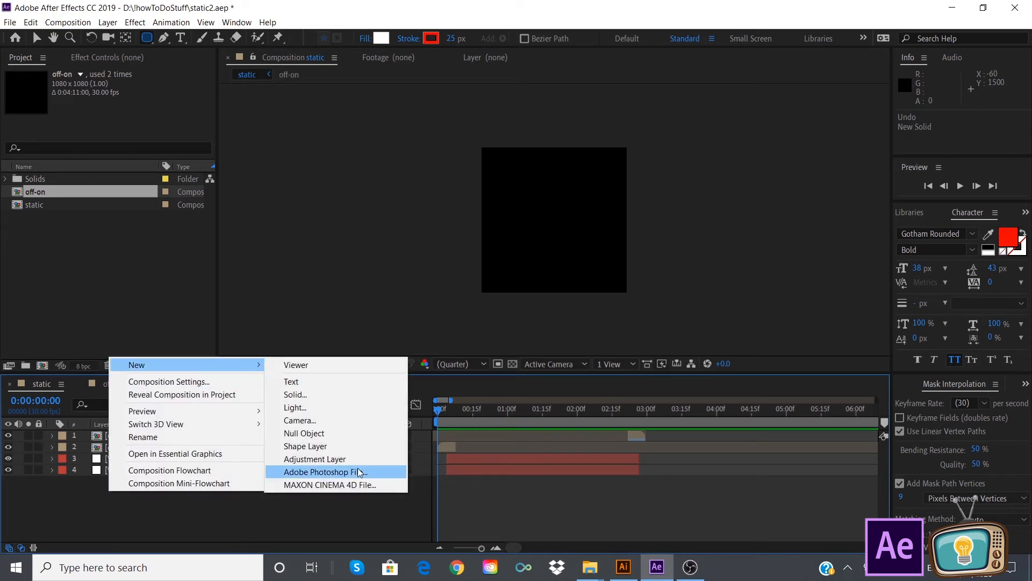
left_click(314, 395)
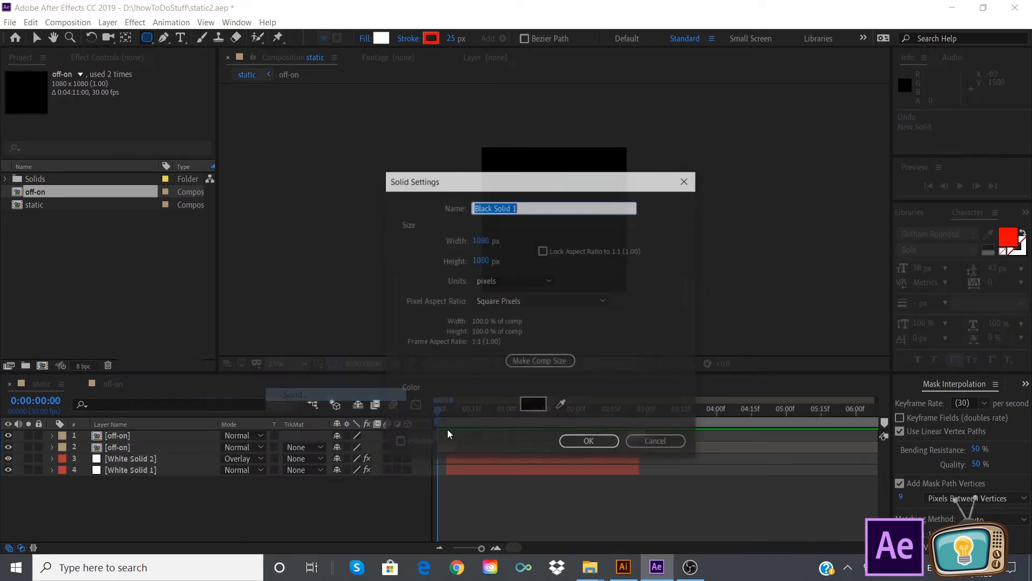
left_click(592, 447)
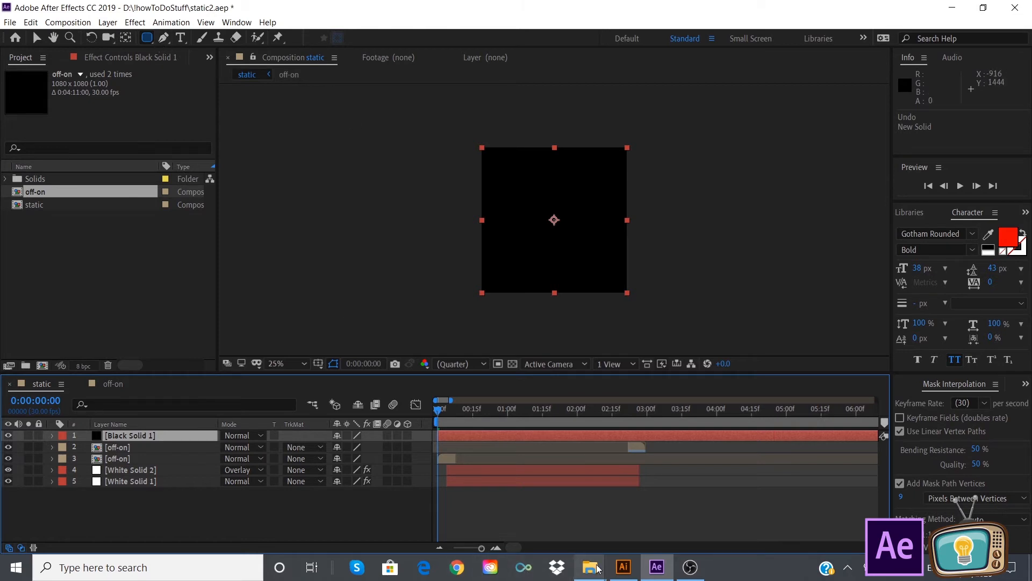
After checking the TV artwork in Illustrator, mask Black Solid 1 with an inverted rounded rectangle about 892 by 876 px and preview it
left_click(619, 574)
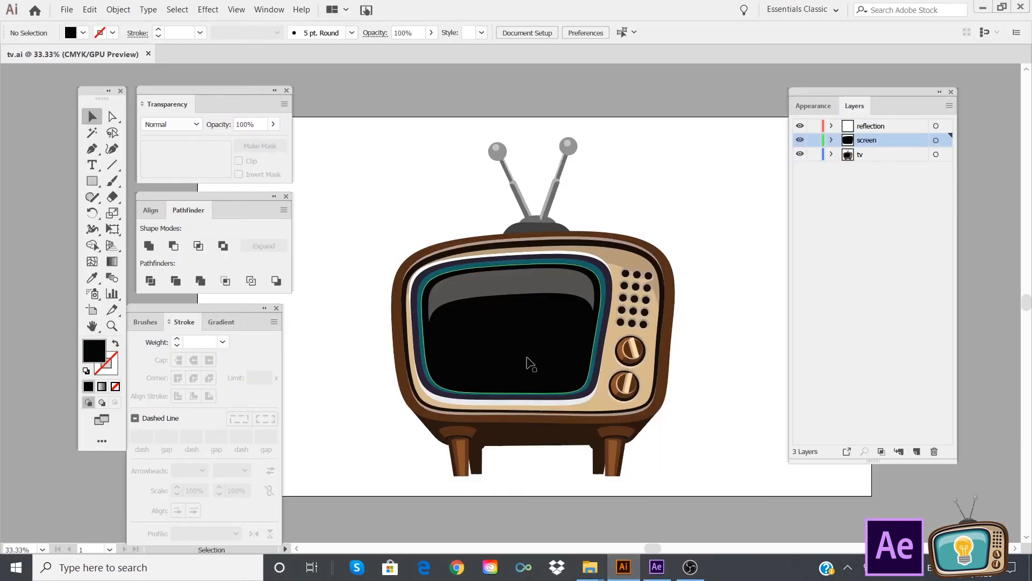
left_click(983, 8)
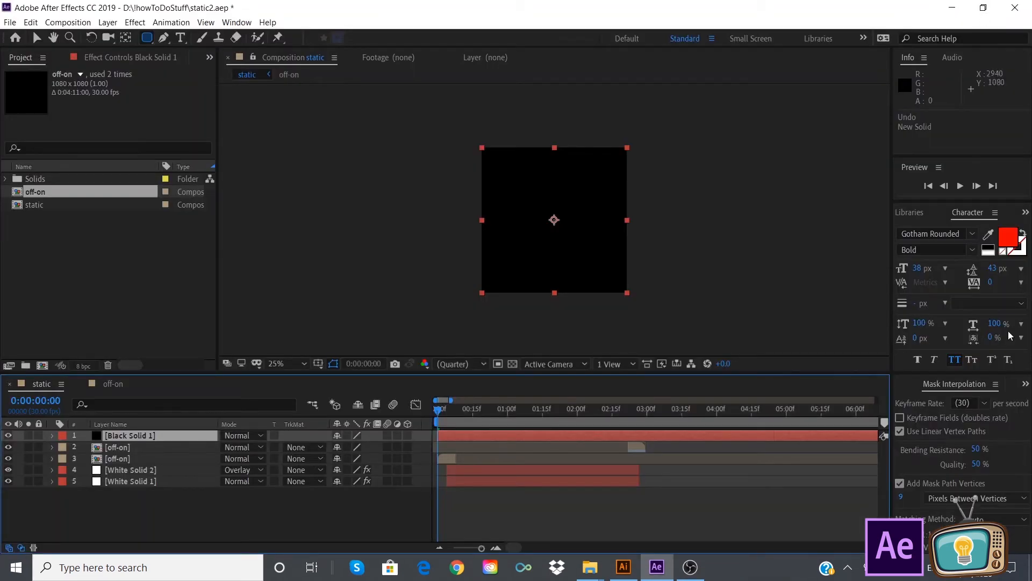
left_click(146, 38)
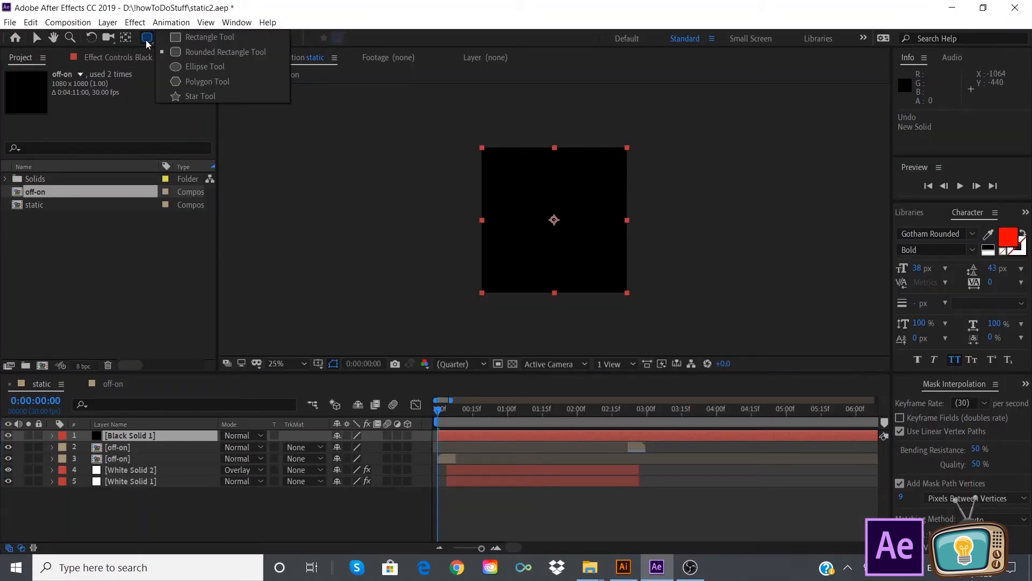
left_click(174, 53)
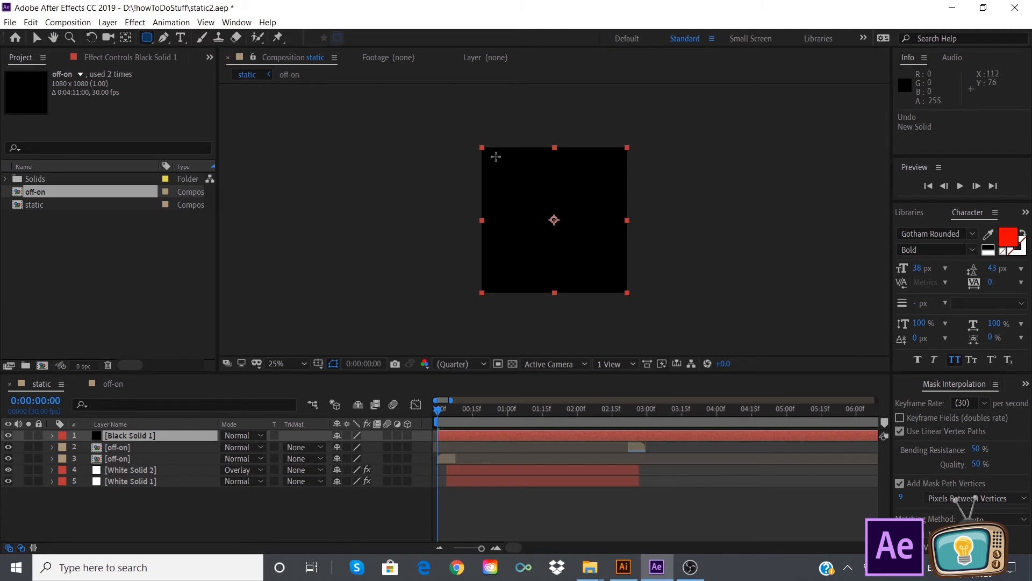
left_click_drag(495, 160, 615, 277)
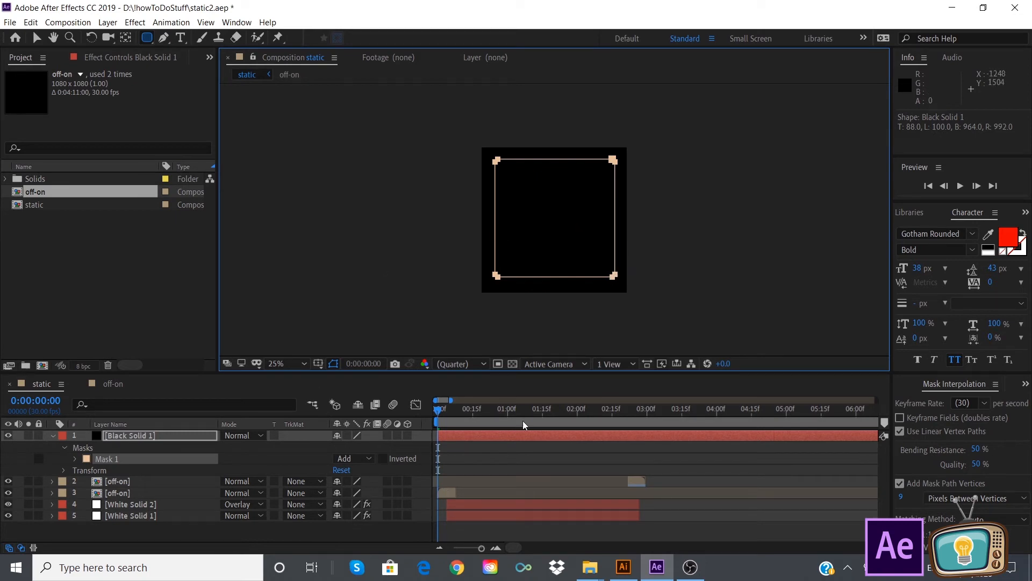
left_click(383, 459)
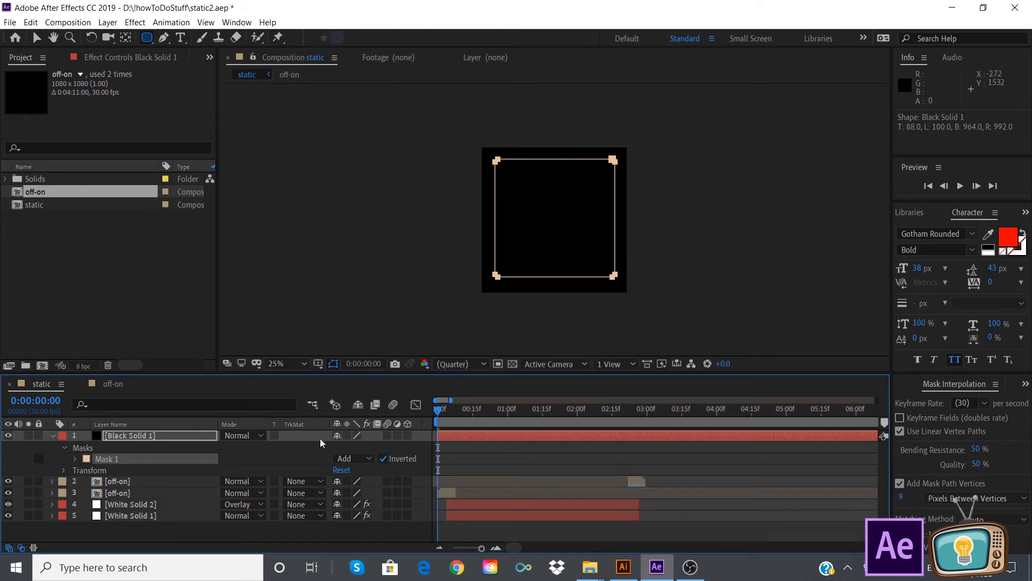
key("space")
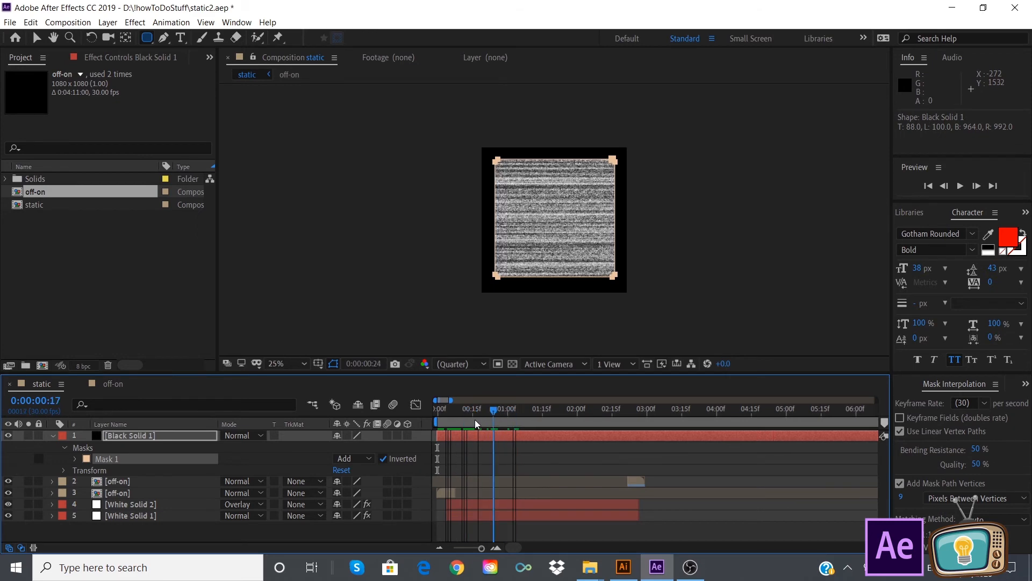
key("space")
left_click_drag(429, 421, 430, 457)
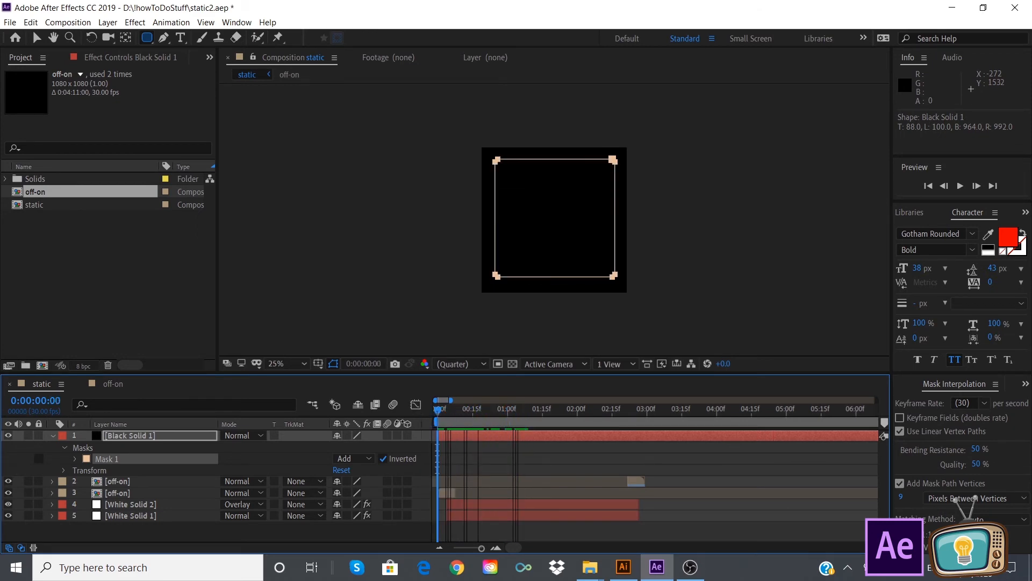
Keyframe Mask 1's feather on Black Solid 1 at 20 pixels at 0:00:00:00 and 96 pixels at 0:00:01:24
left_click(75, 459)
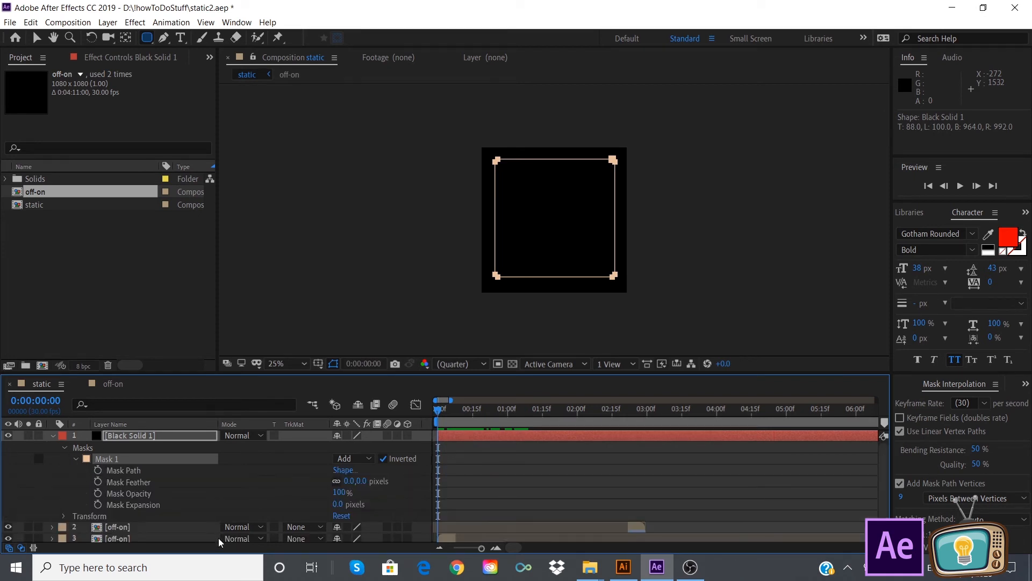
left_click(99, 481)
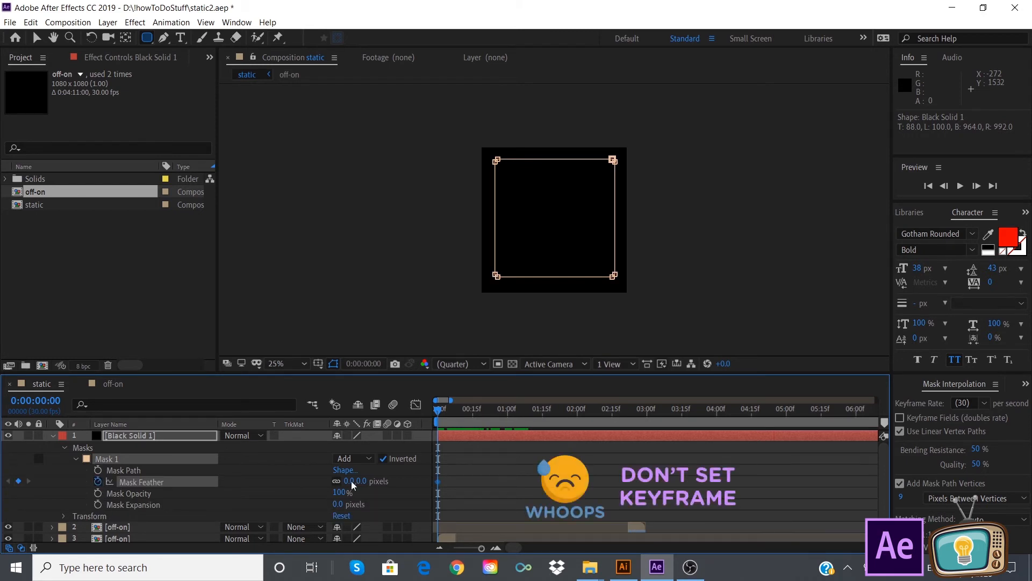
left_click_drag(345, 484, 370, 488)
left_click_drag(469, 411, 564, 418)
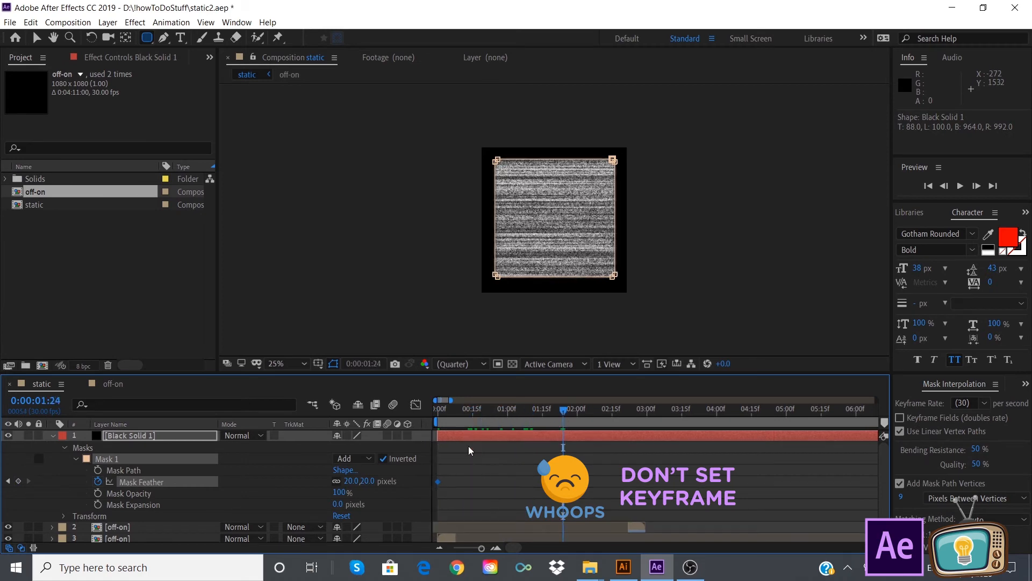
left_click_drag(344, 488, 413, 483)
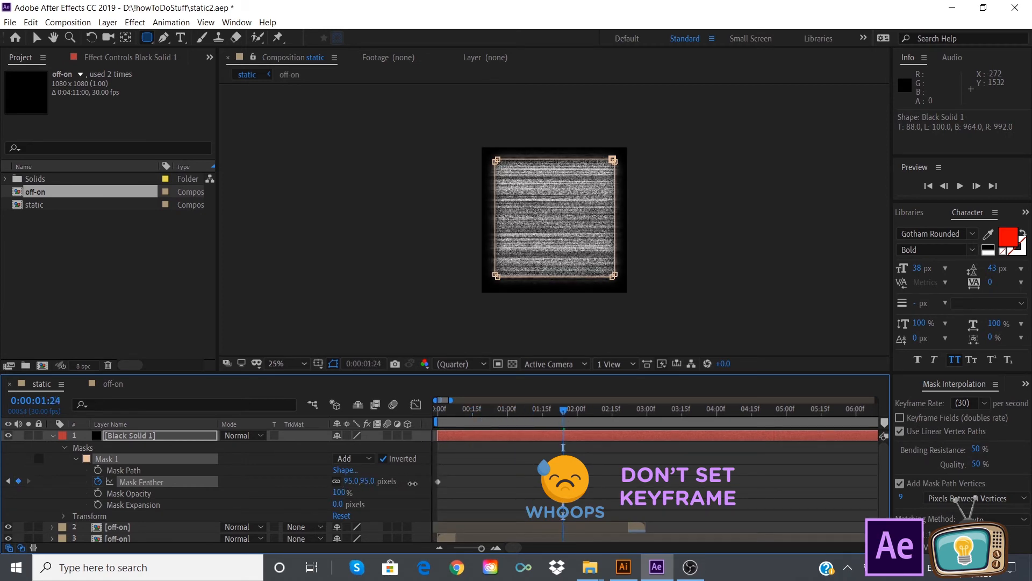
Set Mask 1's feather to 205 pixels at 0:00:02:04 and collapse the Black Solid 1 properties
left_click_drag(565, 418, 586, 413)
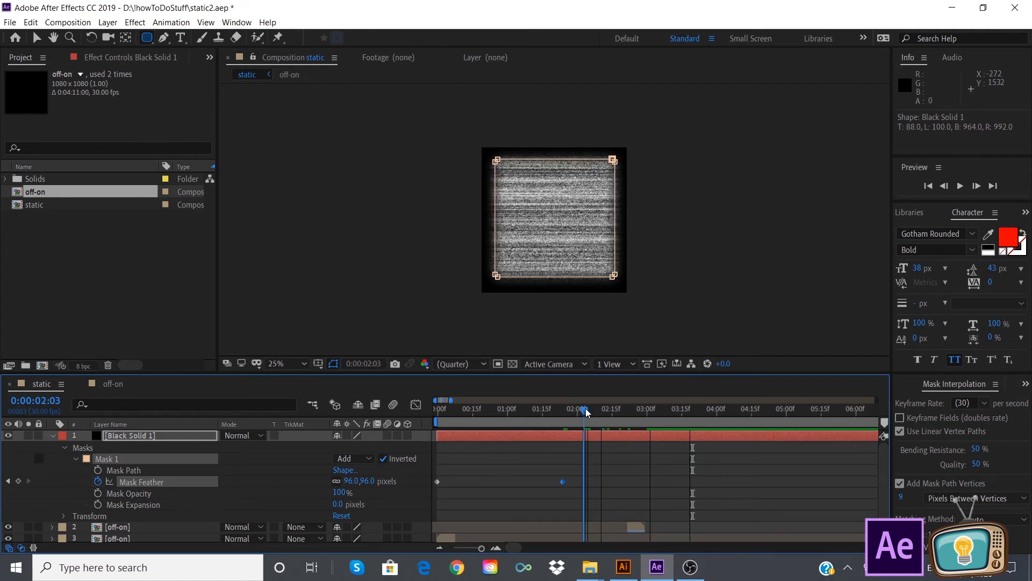
left_click_drag(353, 484, 530, 498)
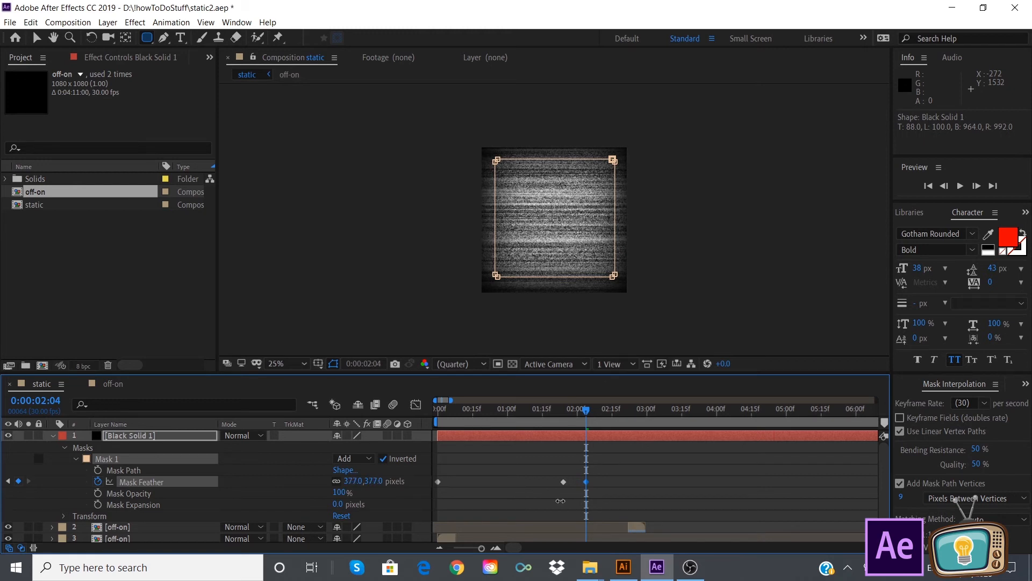
left_click_drag(558, 499, 428, 487)
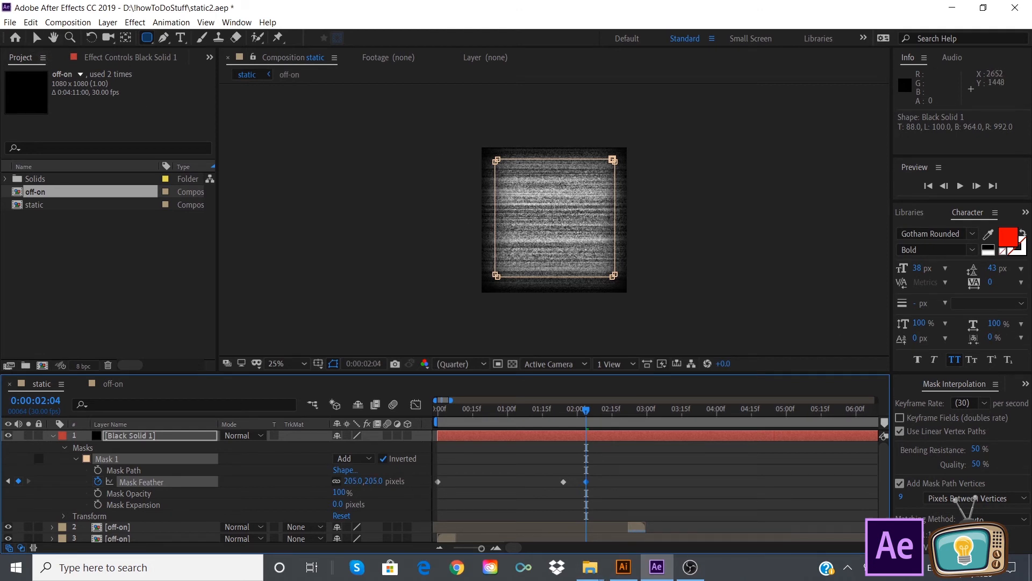
key("alt+Tab")
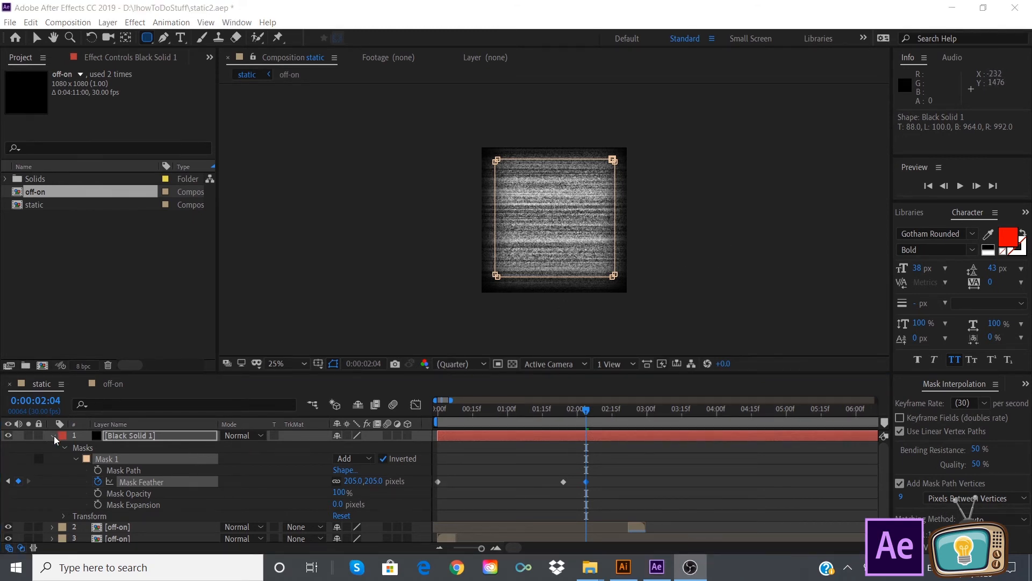
left_click(54, 437)
left_click(54, 437)
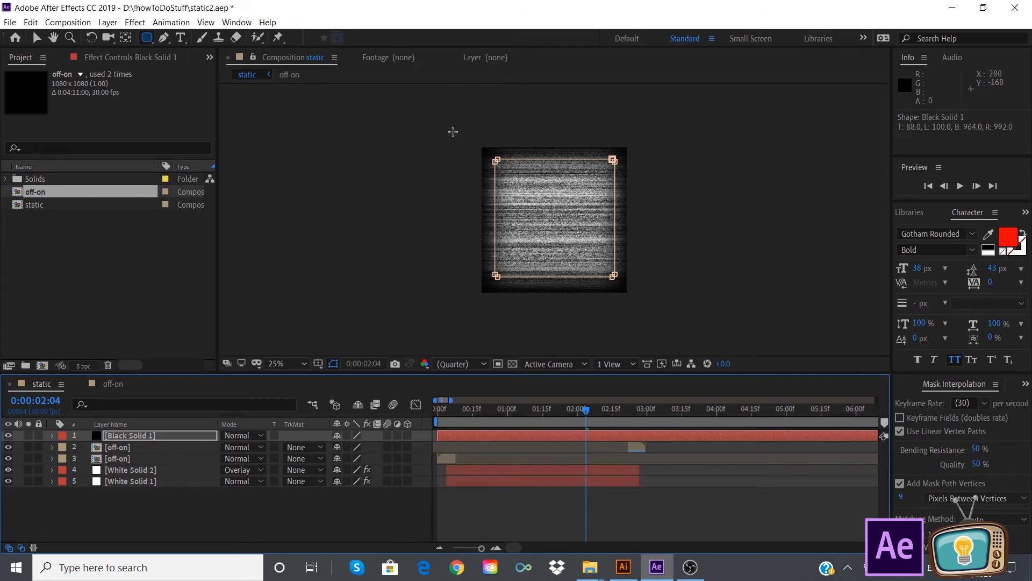
Switch to Illustrator to examine the layered television artwork in tv.ai, and return to After Effects
left_click(623, 567)
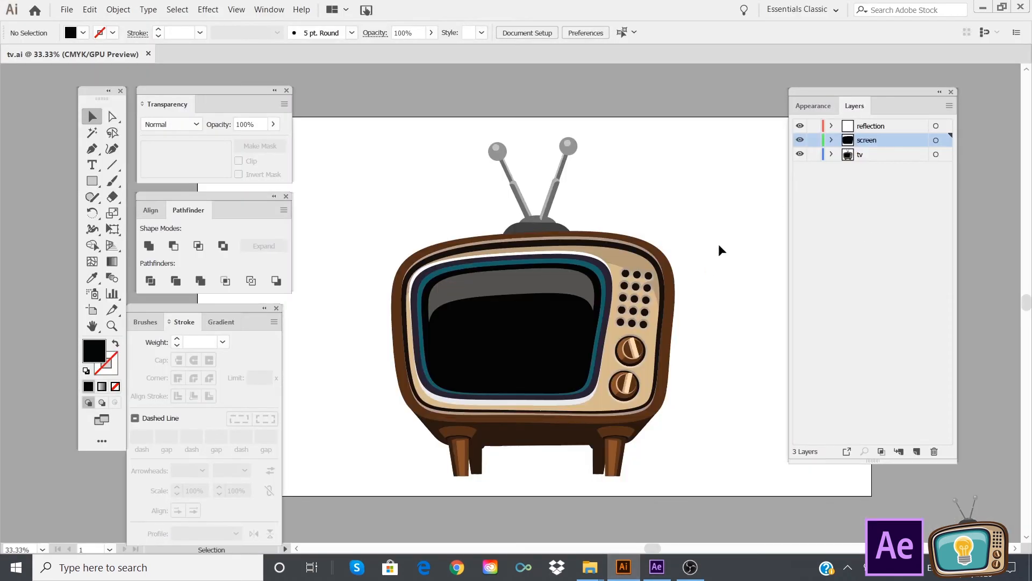
left_click(986, 9)
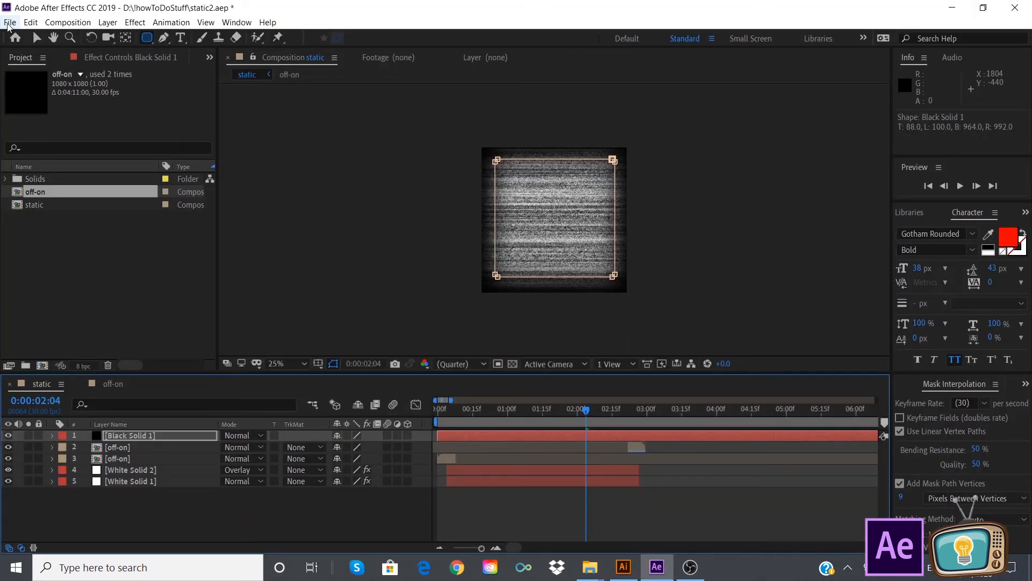
Import tv.ai as Composition - Retain Layer Sizes and open the resulting tv composition
left_click(9, 22)
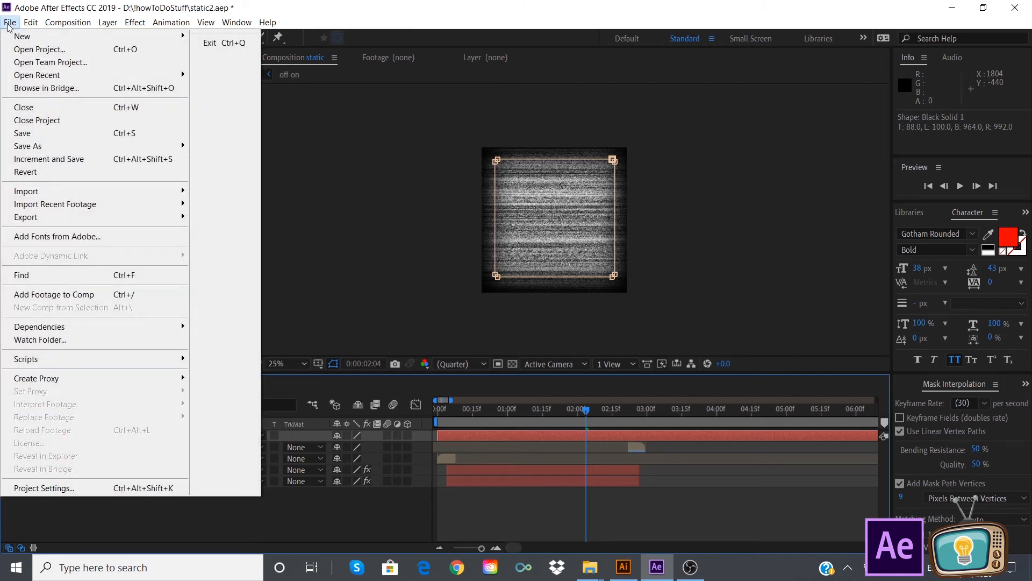
mouse_move(83, 192)
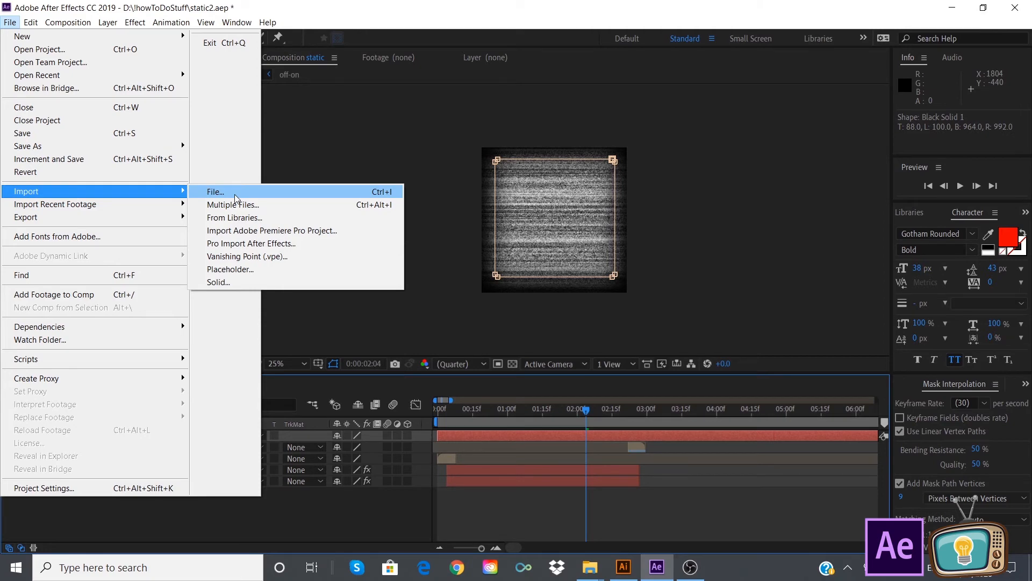
left_click(253, 193)
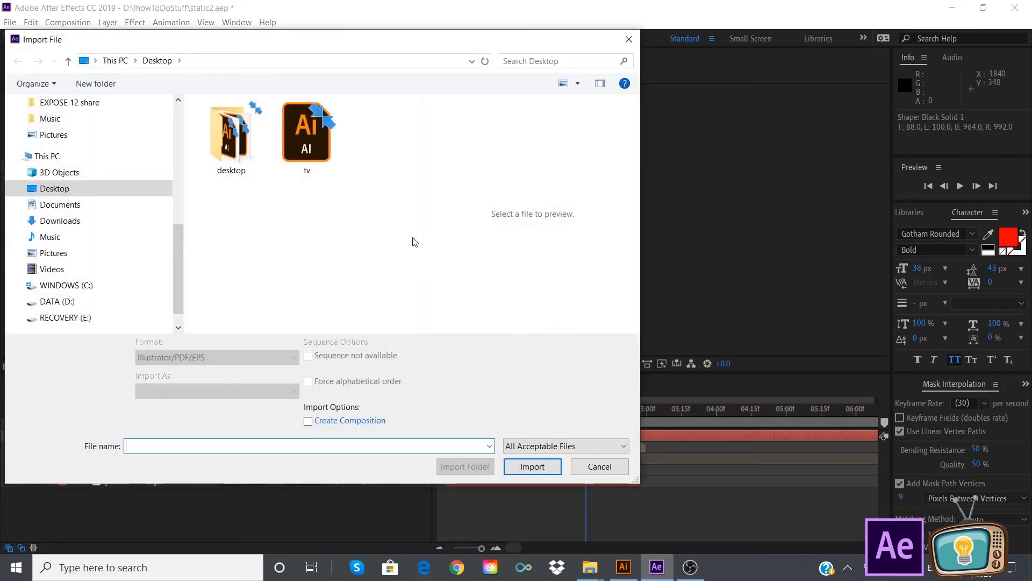
left_click(307, 137)
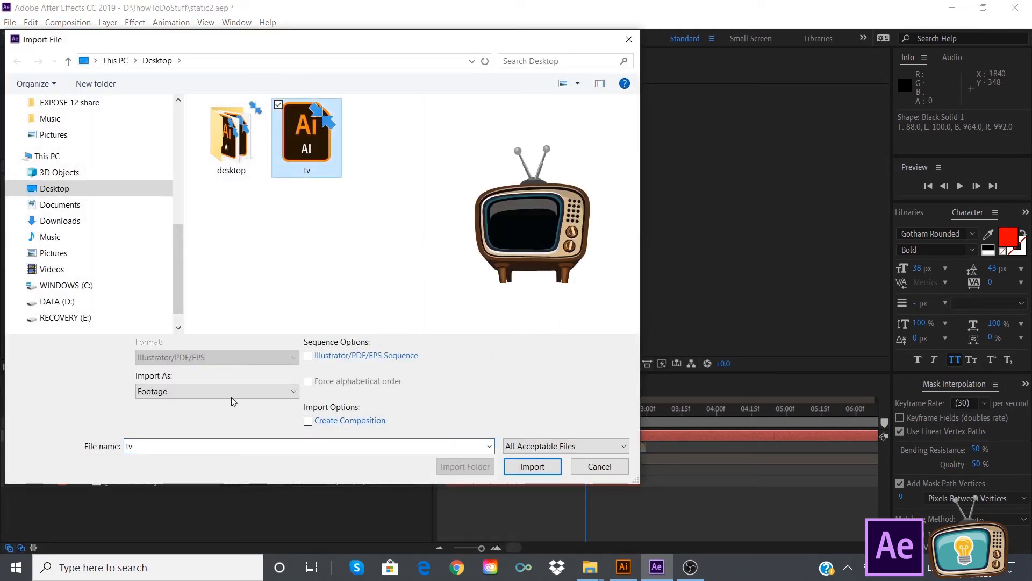
left_click(185, 391)
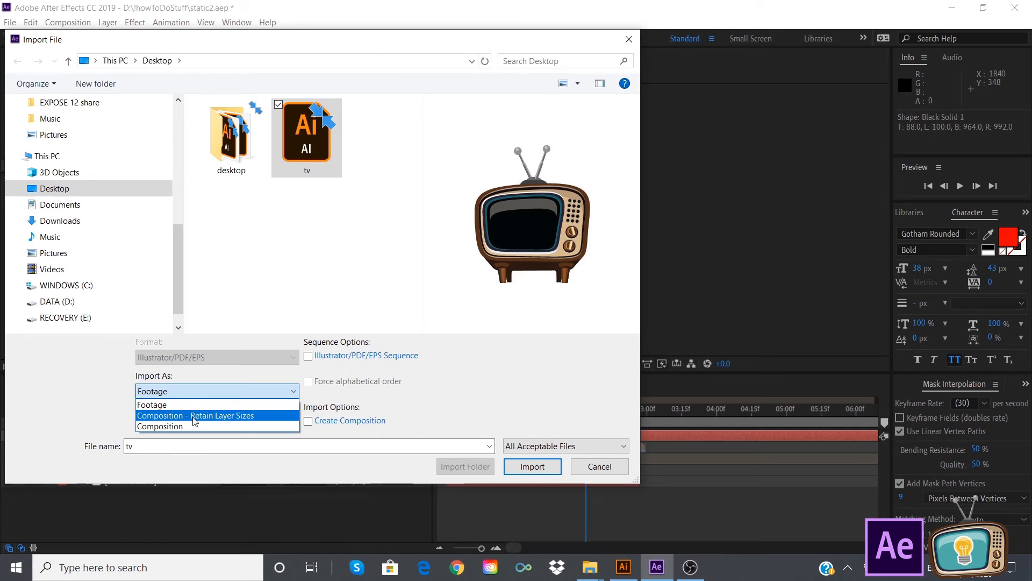
left_click(195, 416)
left_click(543, 467)
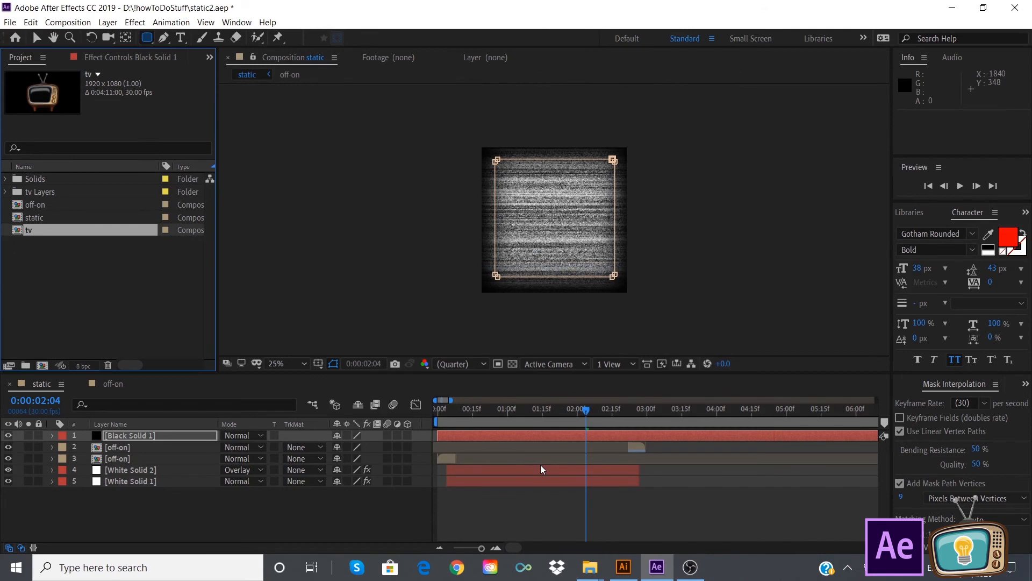
double_click(35, 230)
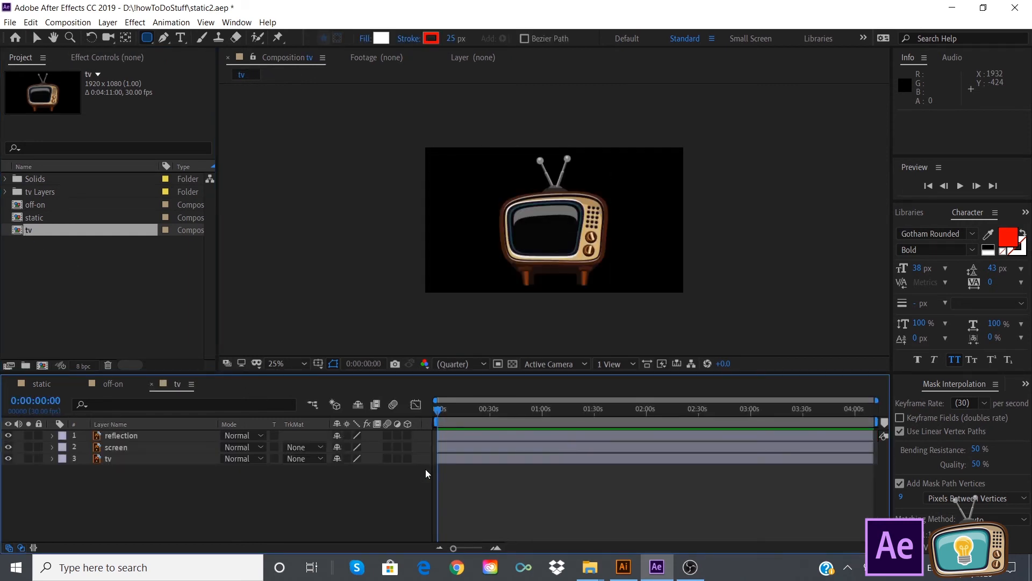
Switch to Illustrator to examine the reflection, screen and tv layers by toggling their visibility, and return to After Effects
left_click(32, 218)
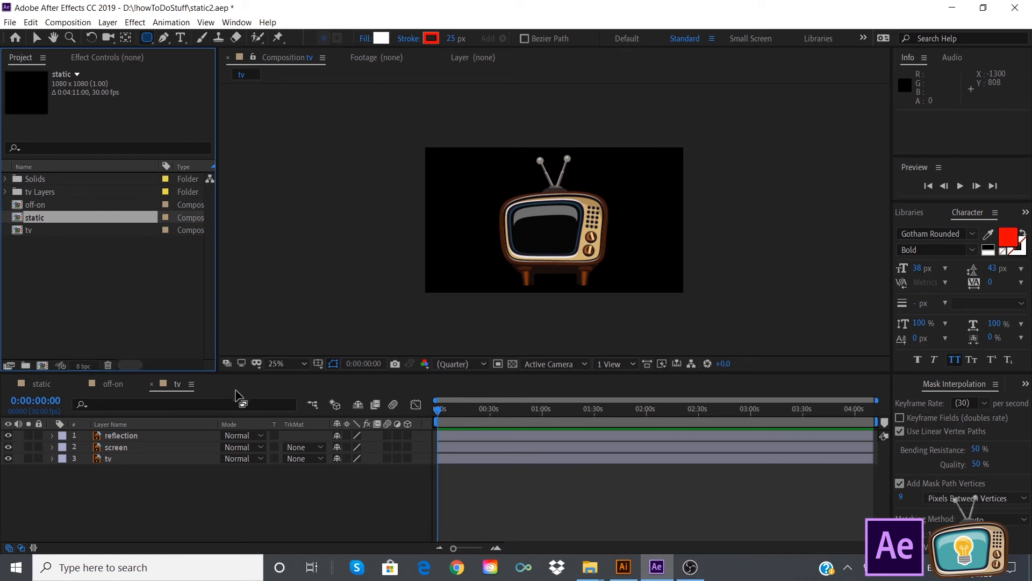
left_click(619, 567)
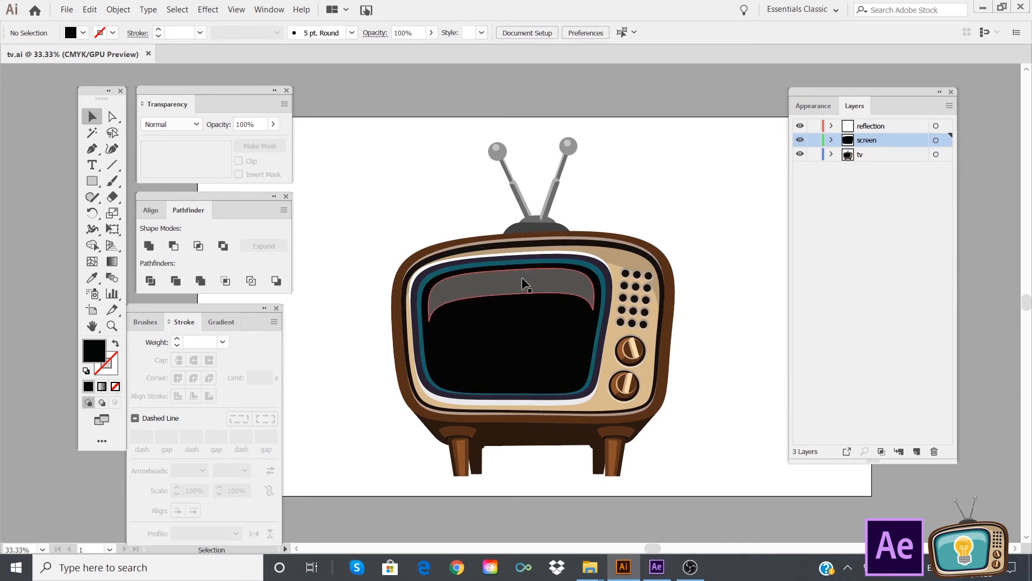
left_click(799, 127)
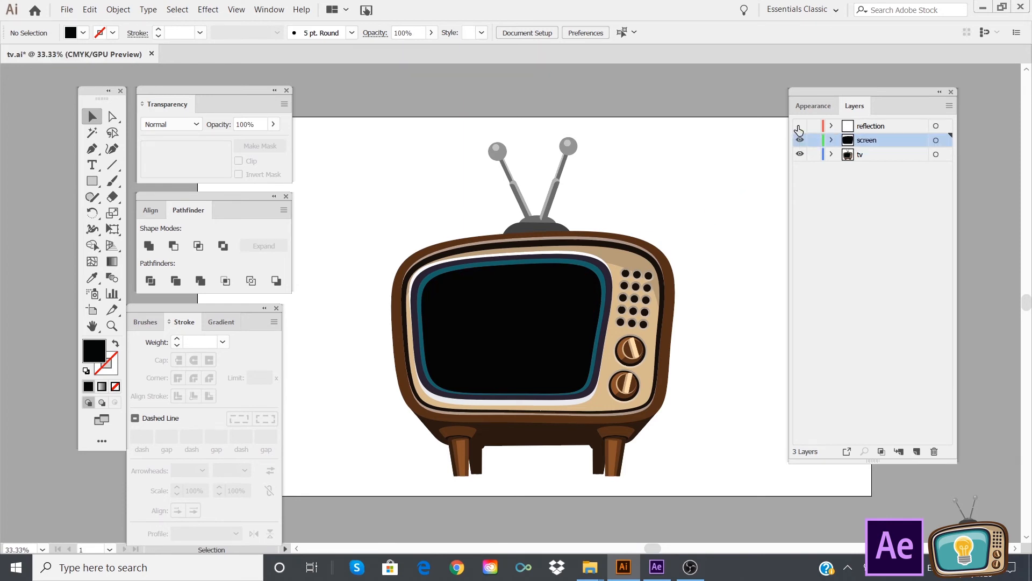
left_click(799, 127)
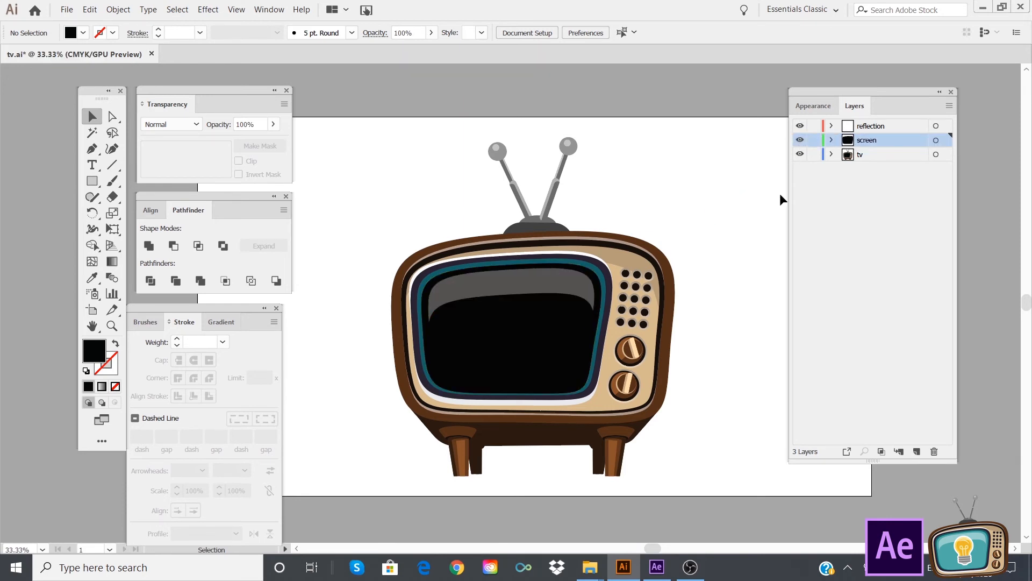
left_click(800, 141, "alt")
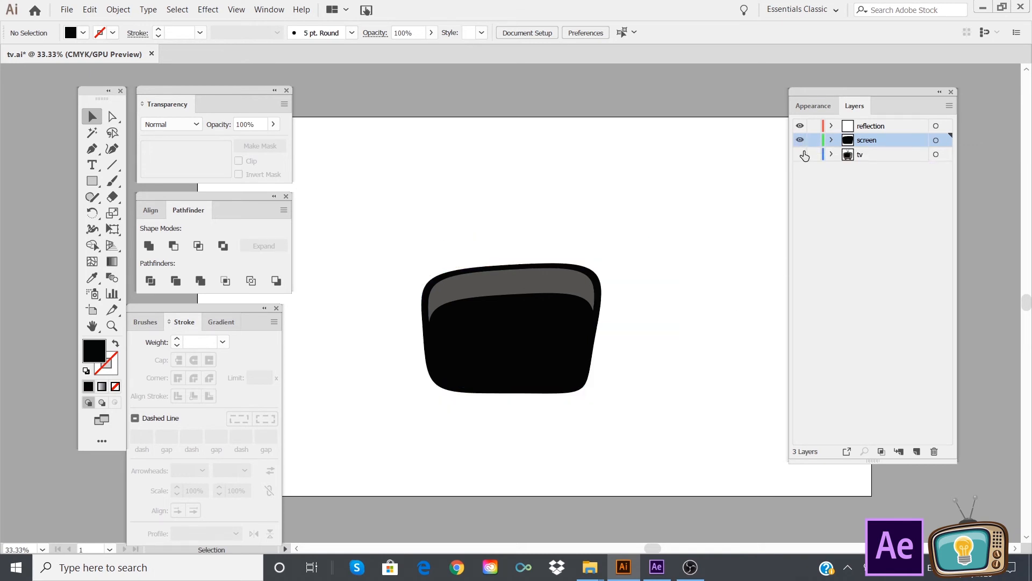
left_click(800, 141, "alt")
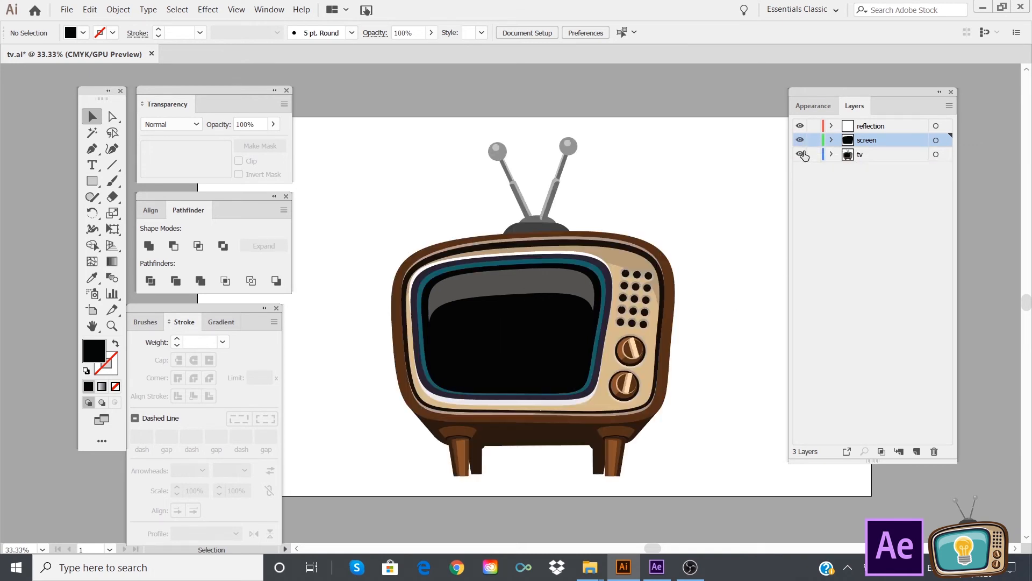
left_click(983, 8)
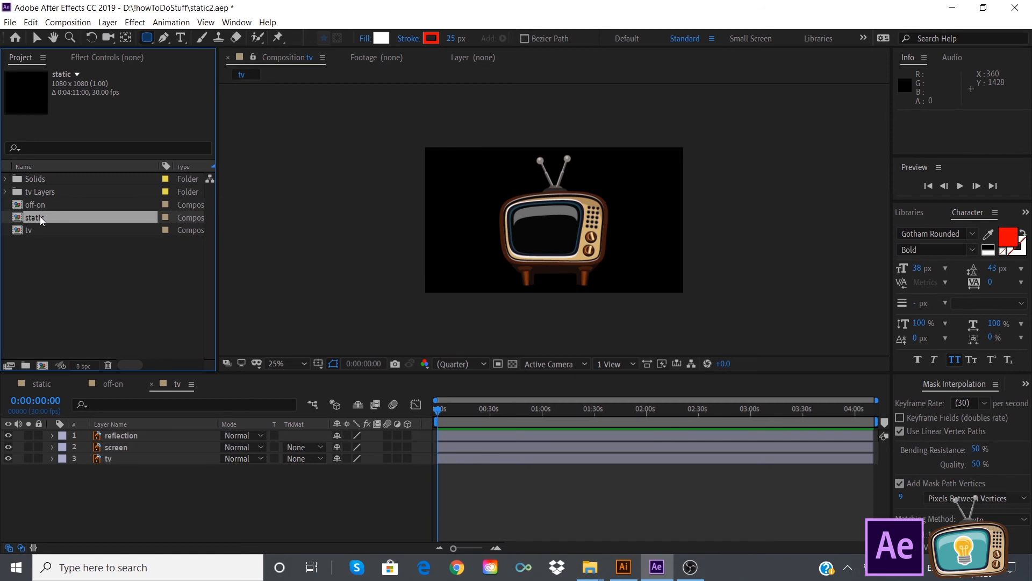
Place the static composition between the reflection and screen layers, then scale it to about 56% over the television's screen
left_click_drag(49, 215, 109, 446)
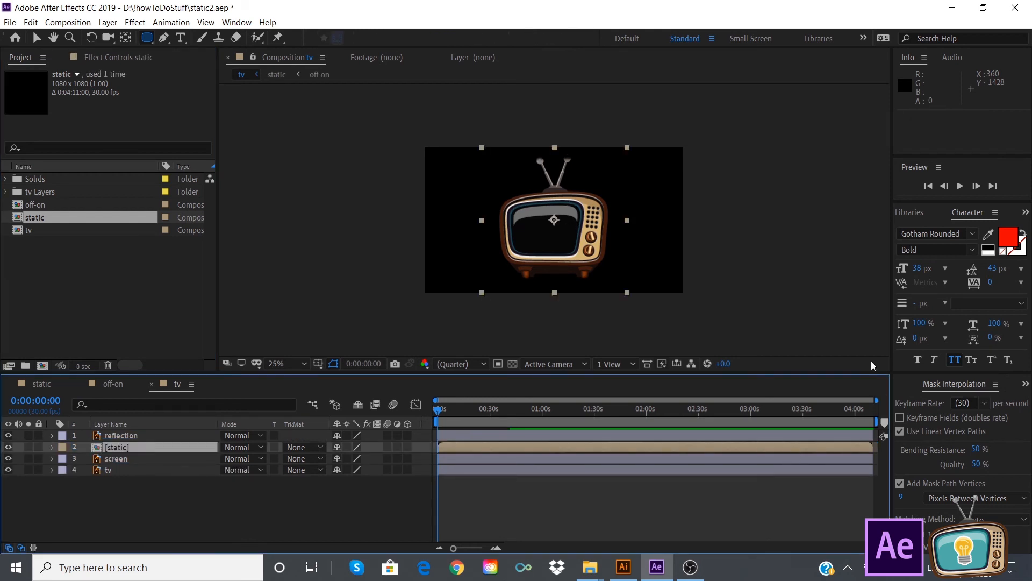
mouse_move(440, 411)
left_mouse_down()
mouse_move(451, 412)
mouse_move(430, 412)
left_mouse_up()
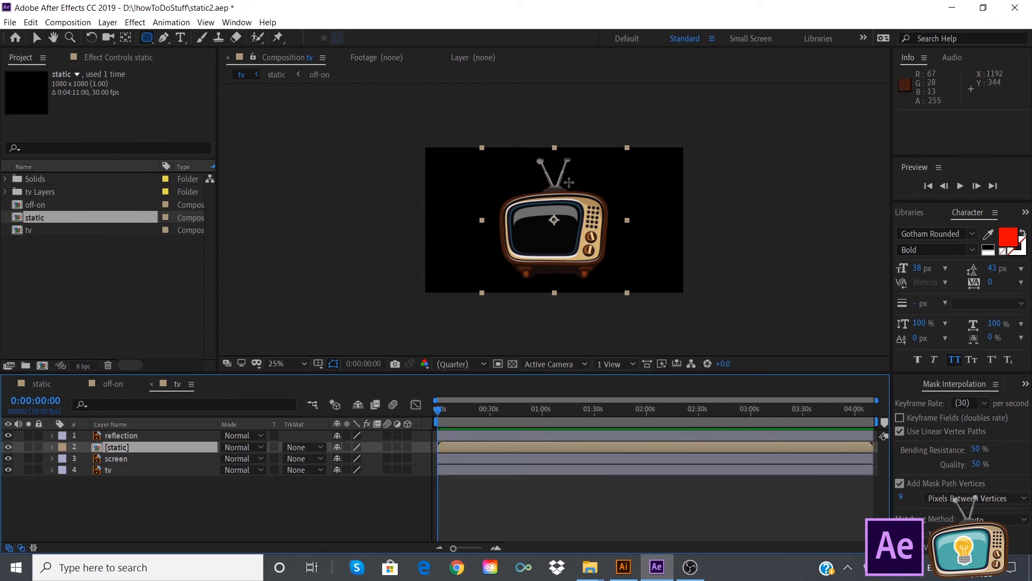
left_click(37, 37)
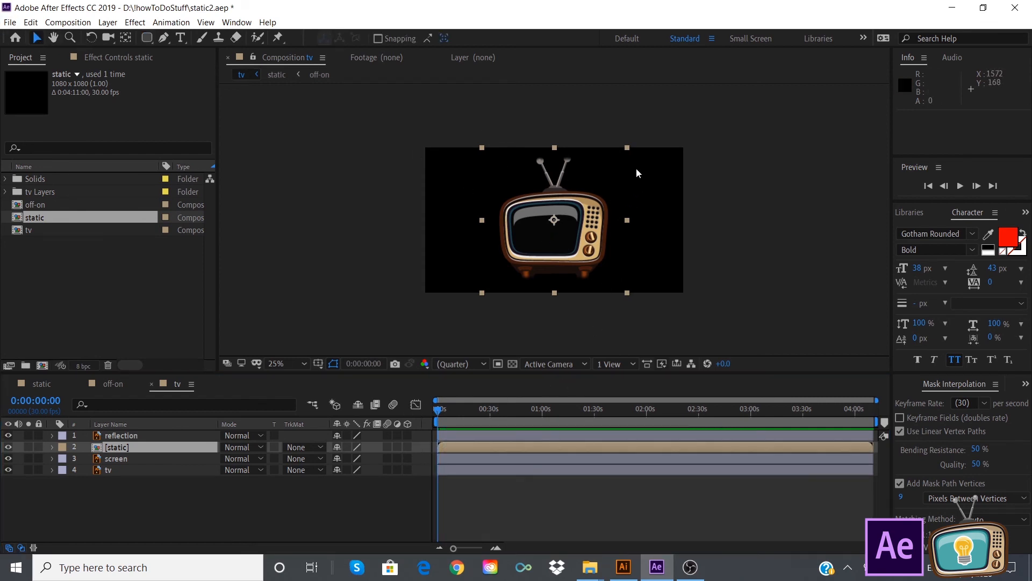
left_click(631, 152)
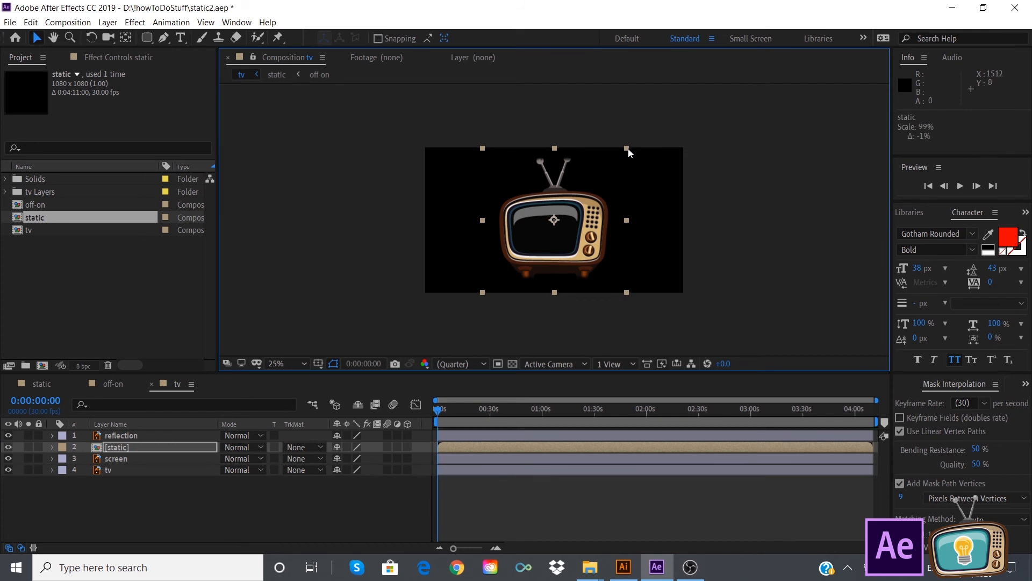
left_click_drag(628, 148, 577, 202)
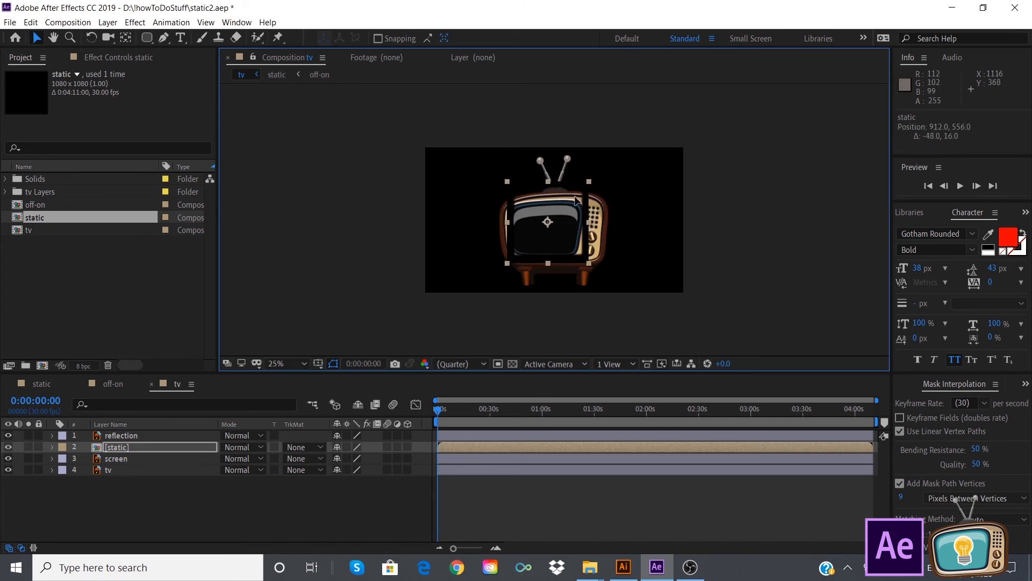
key("slash")
scroll(577, 240, "down", 3)
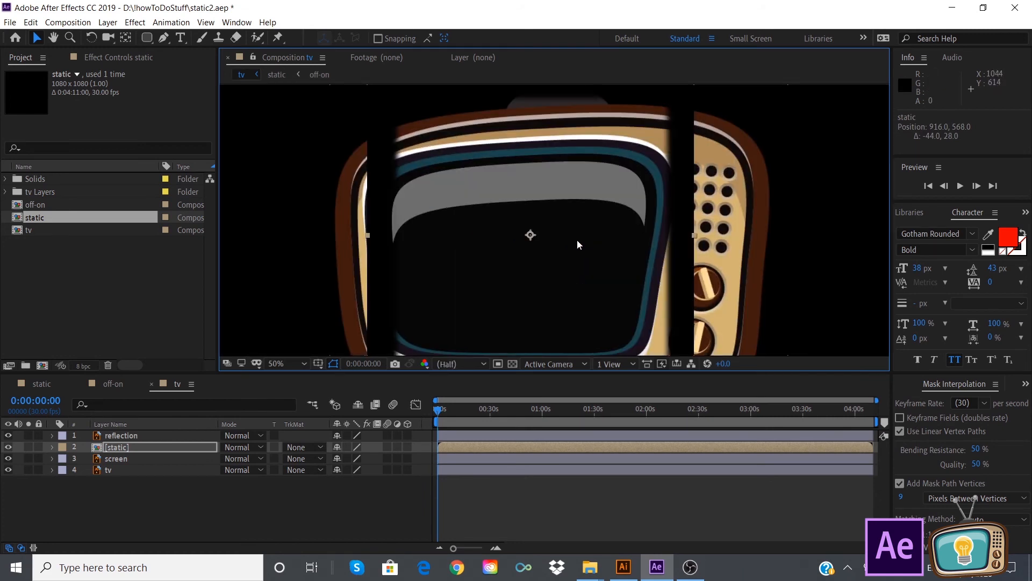
scroll(577, 240, "up", 2)
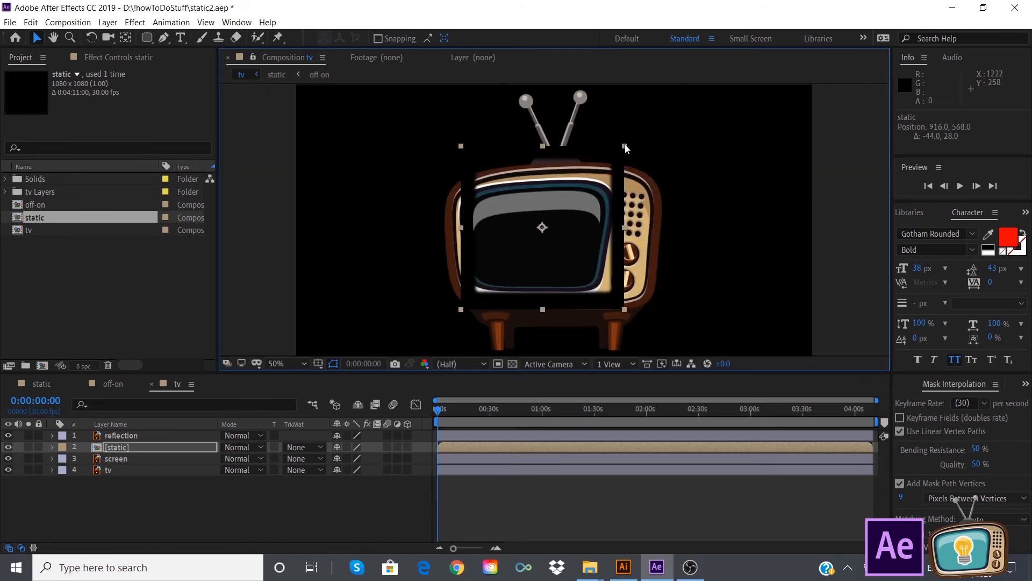
key("alt+shift")
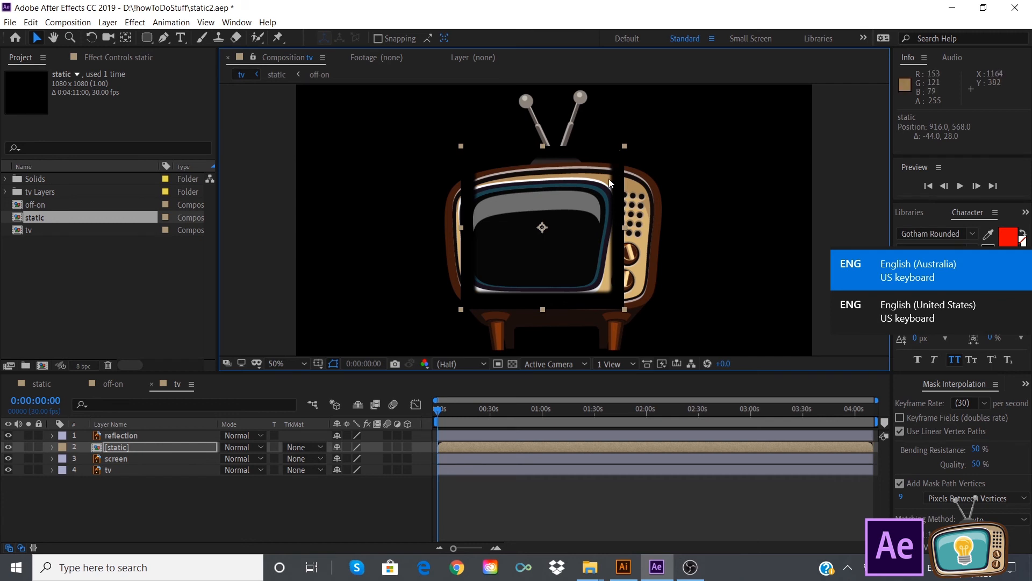
left_click(777, 7)
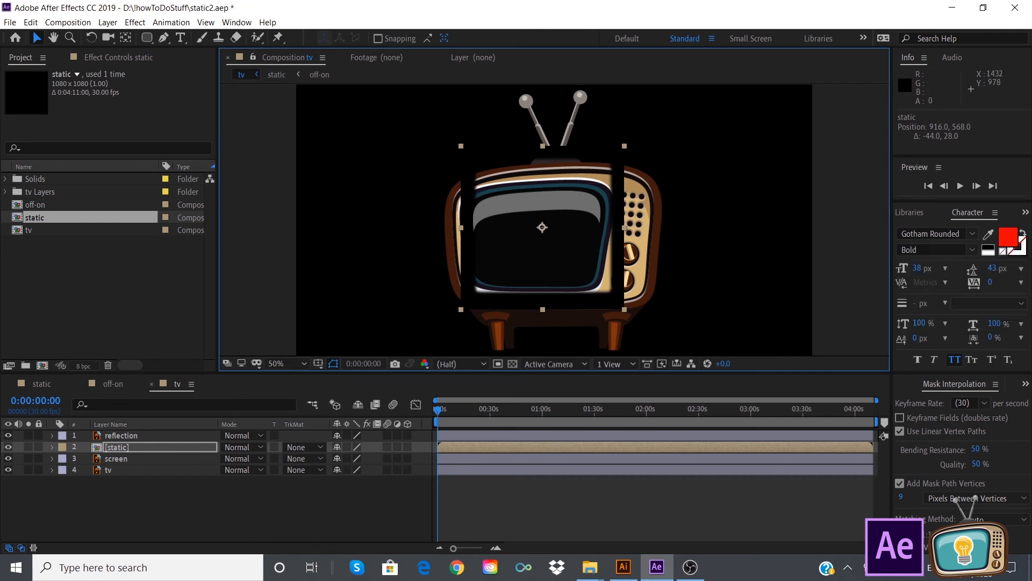
left_click(691, 567)
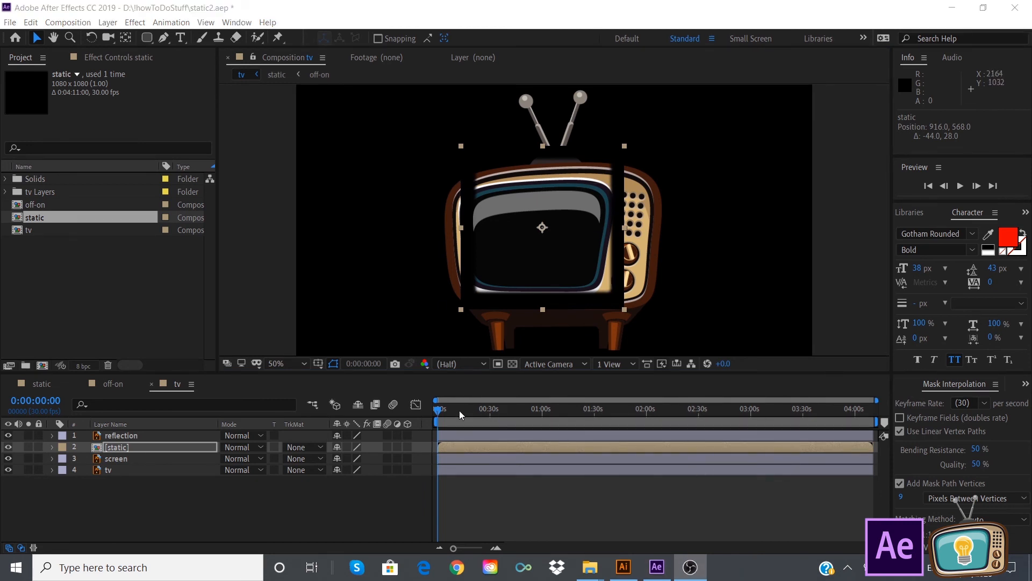
Preview the tv composition to check the static playing over the television
left_click(961, 186)
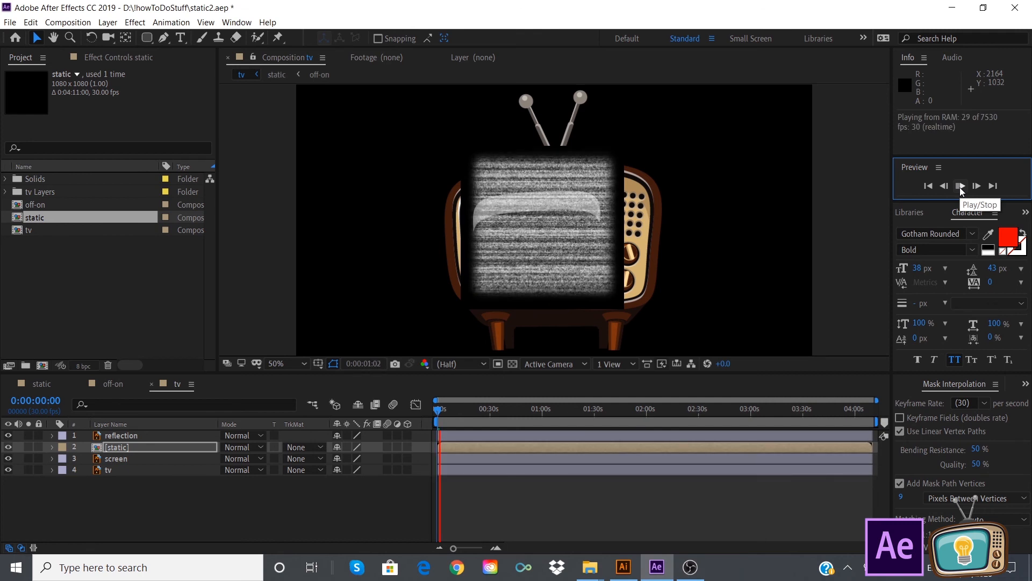
left_click(960, 186)
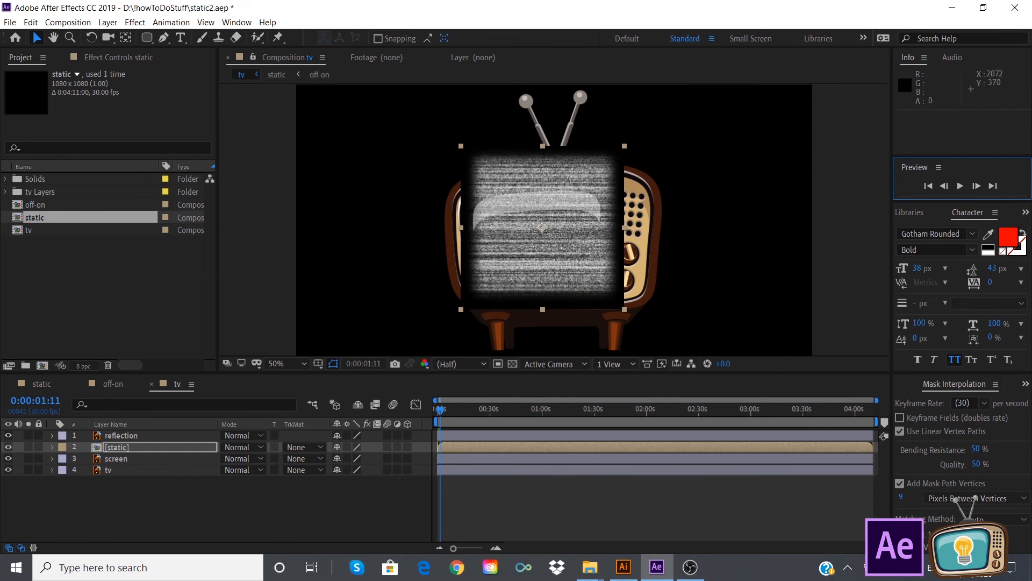
Undo the keyframe paste, then scale the static layer to about 55.2 by 38.5% and position it at about 910, 600
key("ctrl+z")
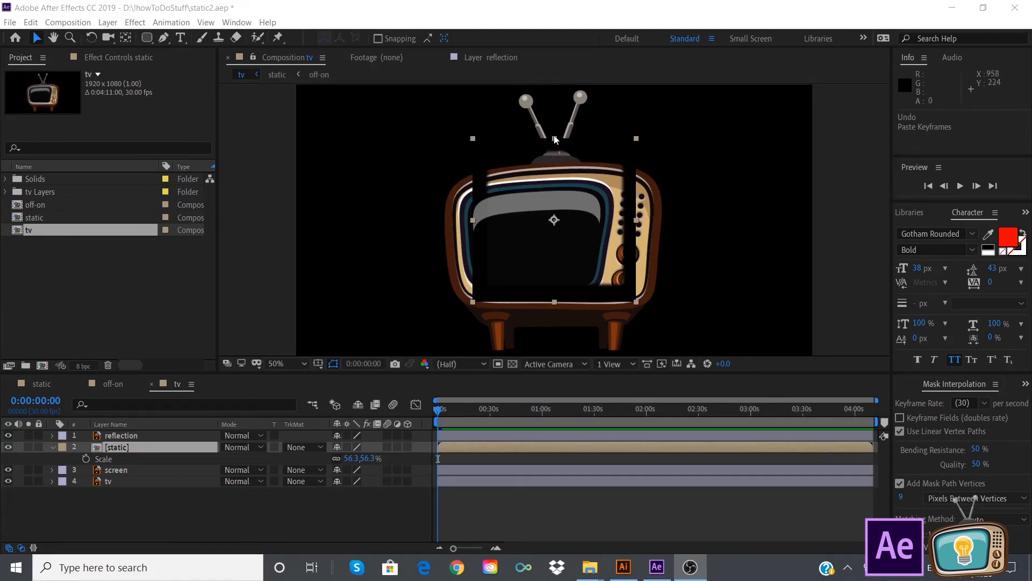
left_click_drag(555, 138, 556, 169)
left_click_drag(533, 240, 527, 257)
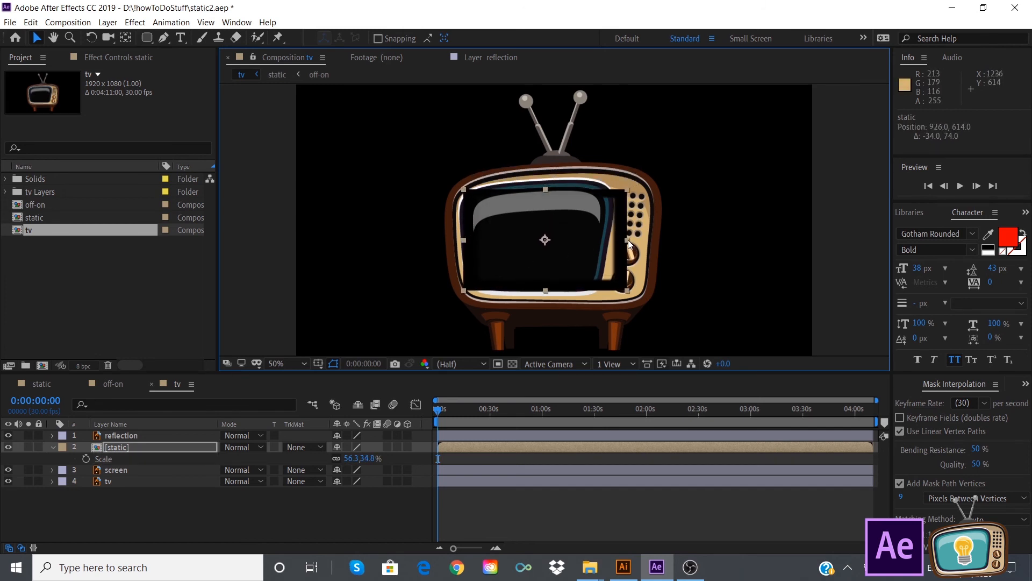
left_click_drag(628, 239, 616, 237)
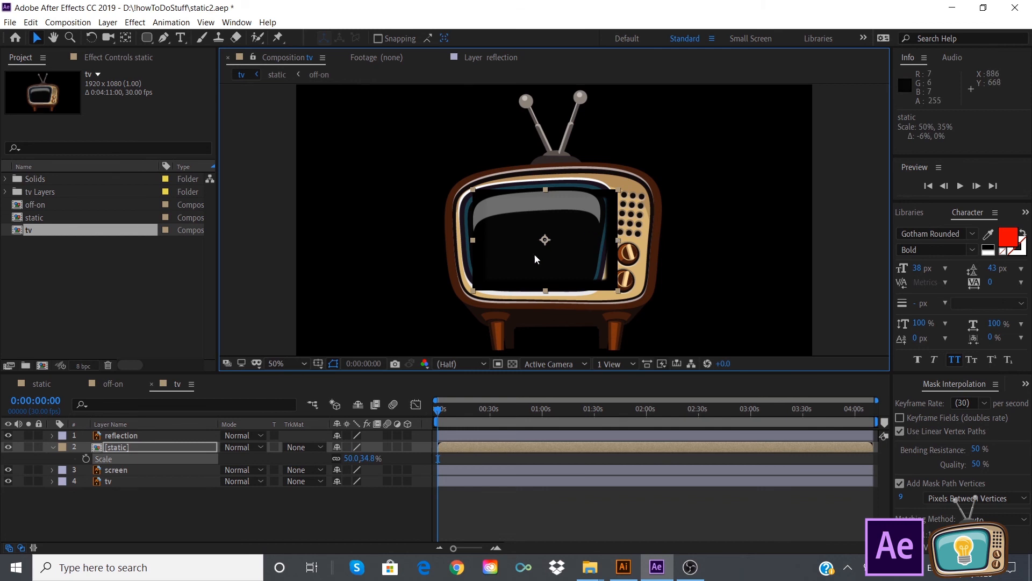
left_click_drag(535, 255, 531, 252)
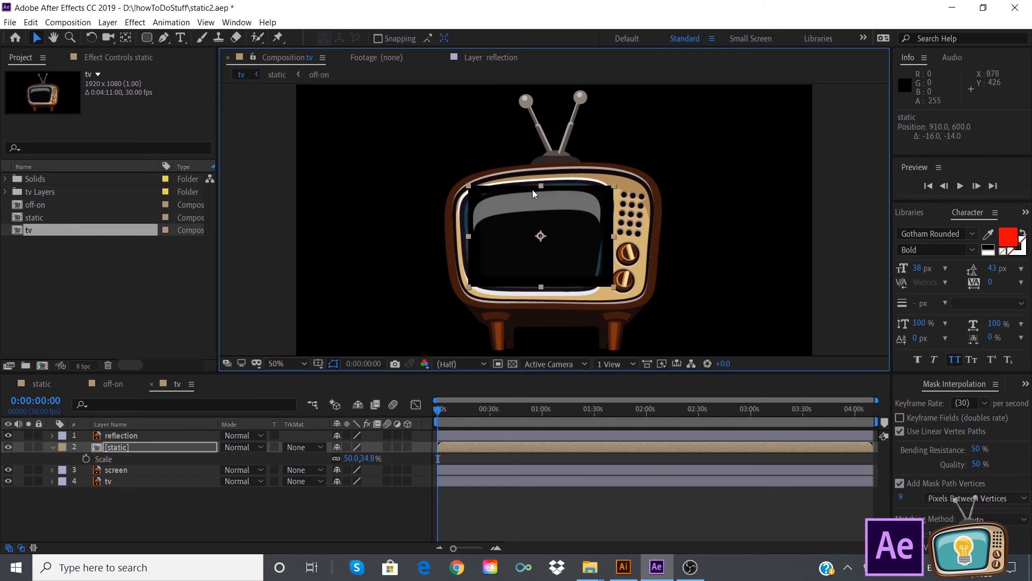
left_click_drag(540, 186, 541, 182)
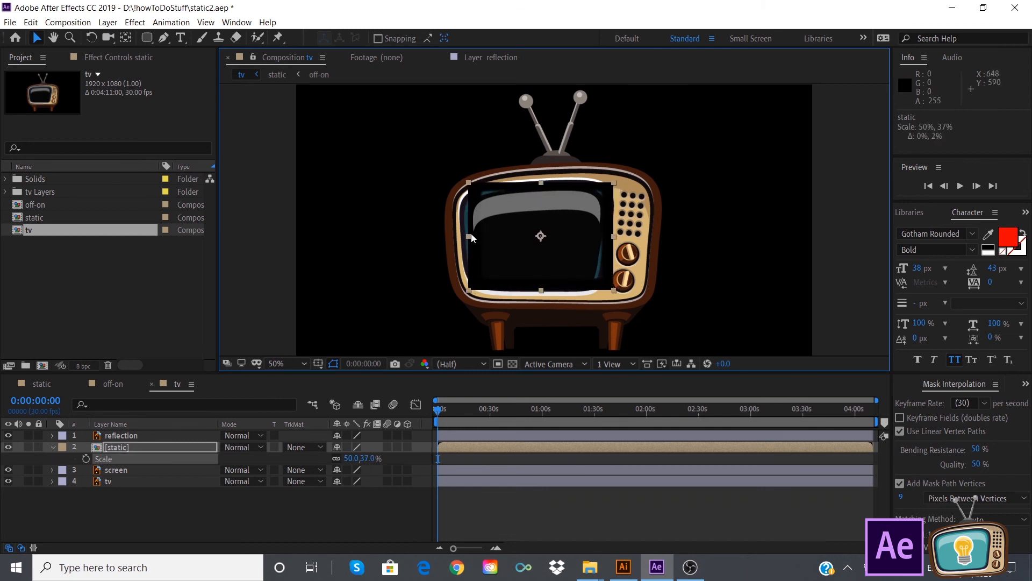
left_click_drag(468, 236, 458, 234)
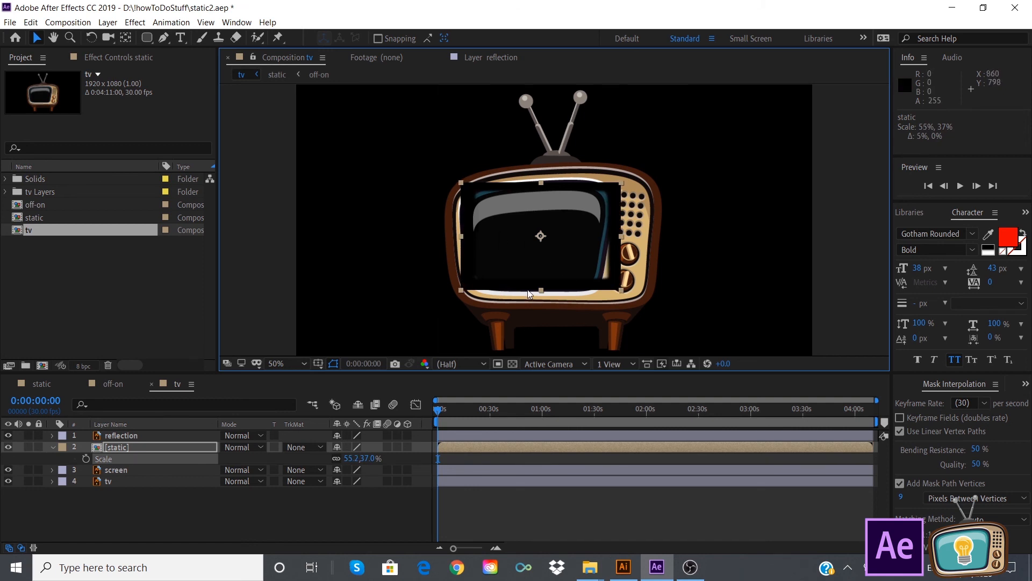
left_click_drag(540, 289, 541, 292)
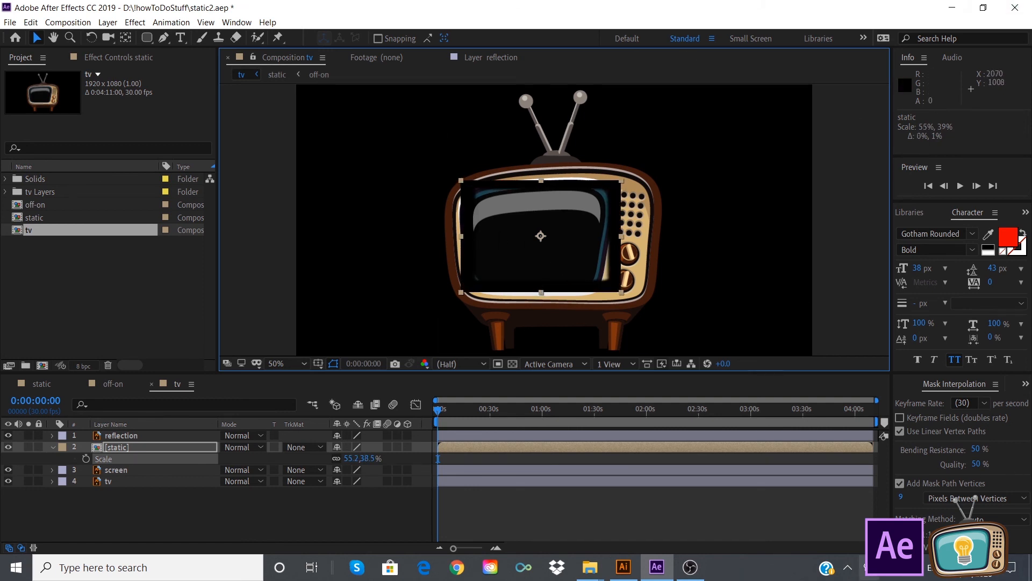
Switch to Illustrator, copy the black screen shape's path with its original position restored, and return to After Effects
left_click(628, 575)
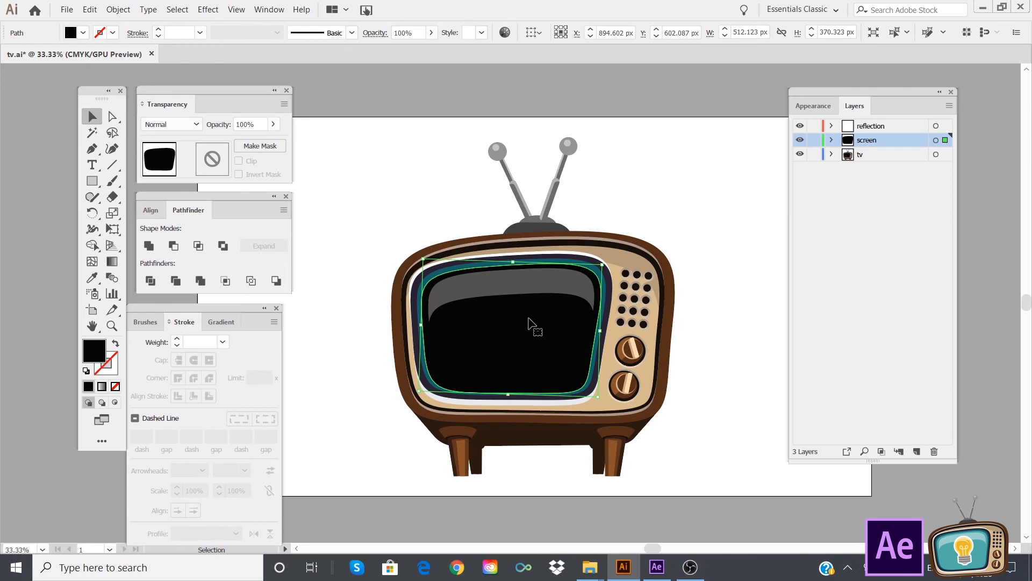
left_click_drag(502, 344, 369, 209)
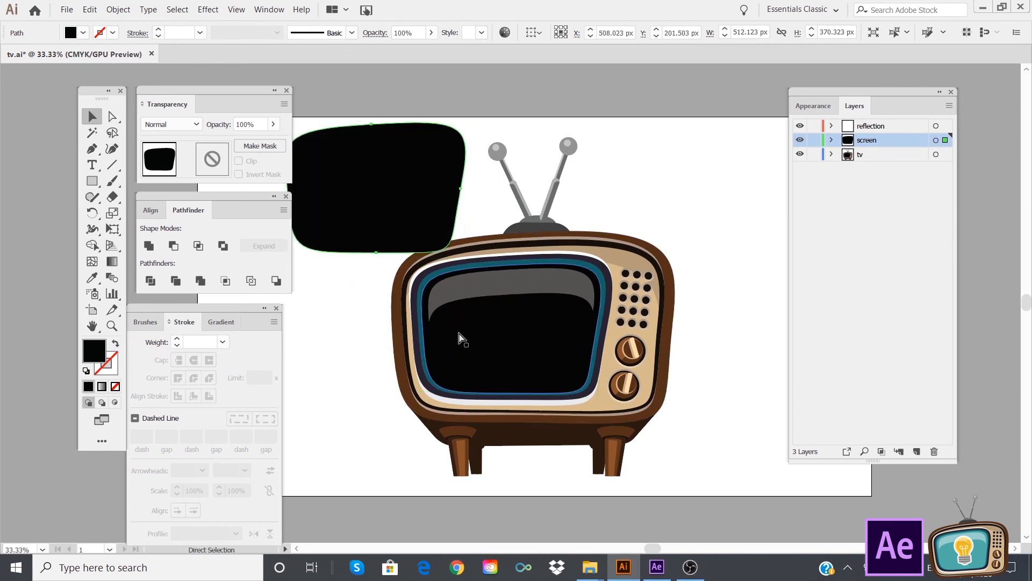
key("ctrl+z")
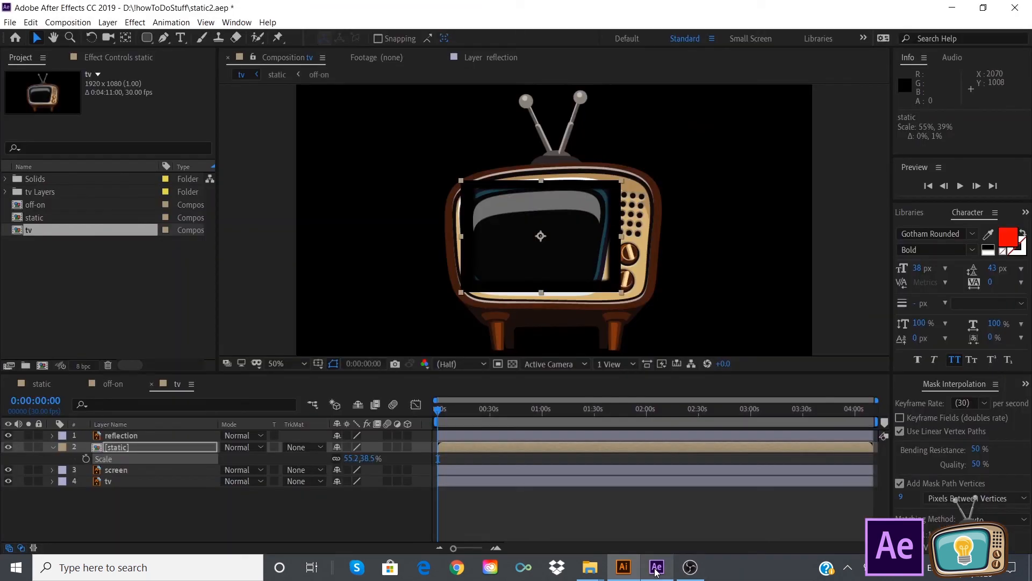
left_click(657, 567)
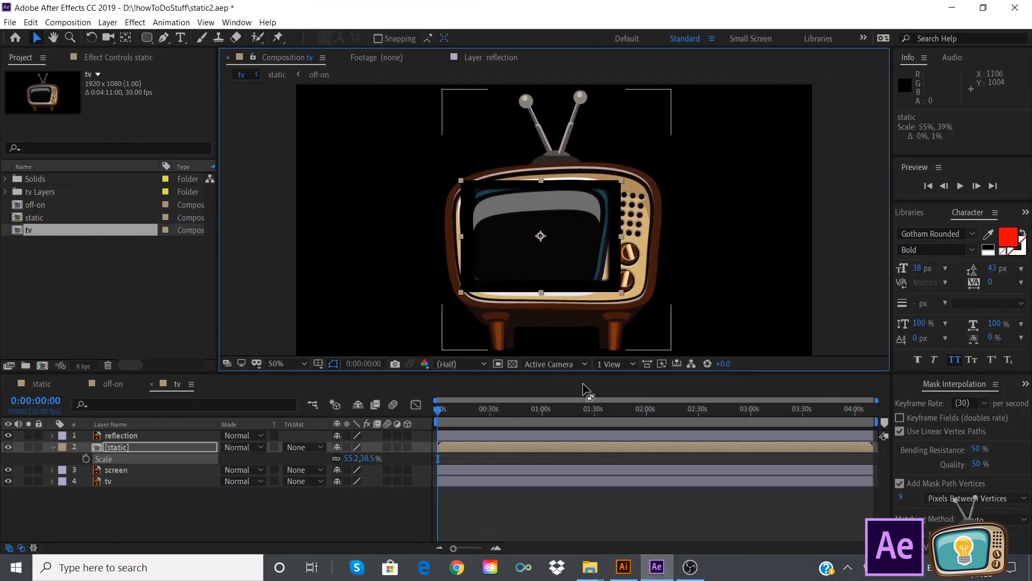
Paste the copied screen path onto the static layer as a mask
left_click(173, 498)
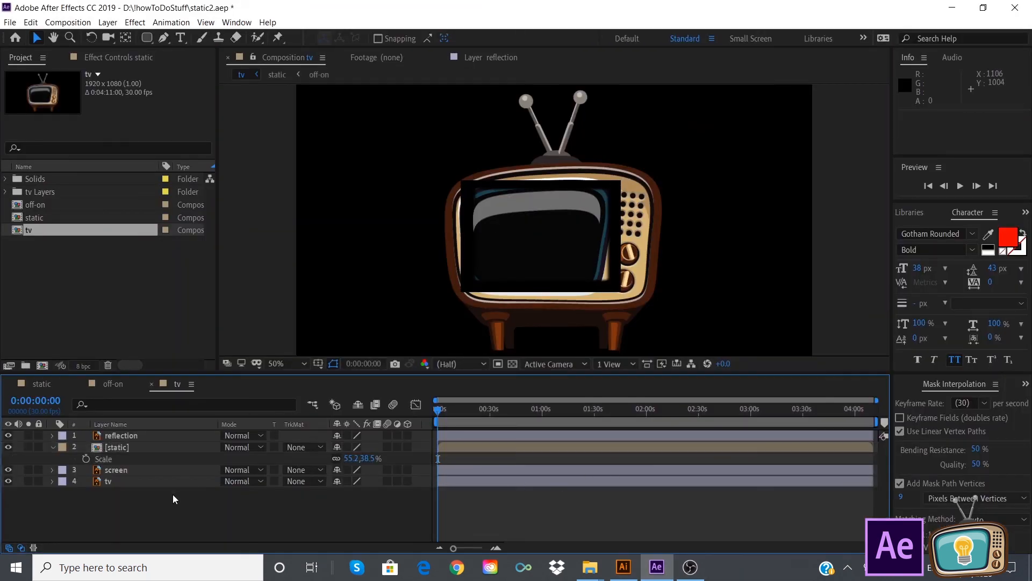
left_click(146, 475)
left_click(161, 448)
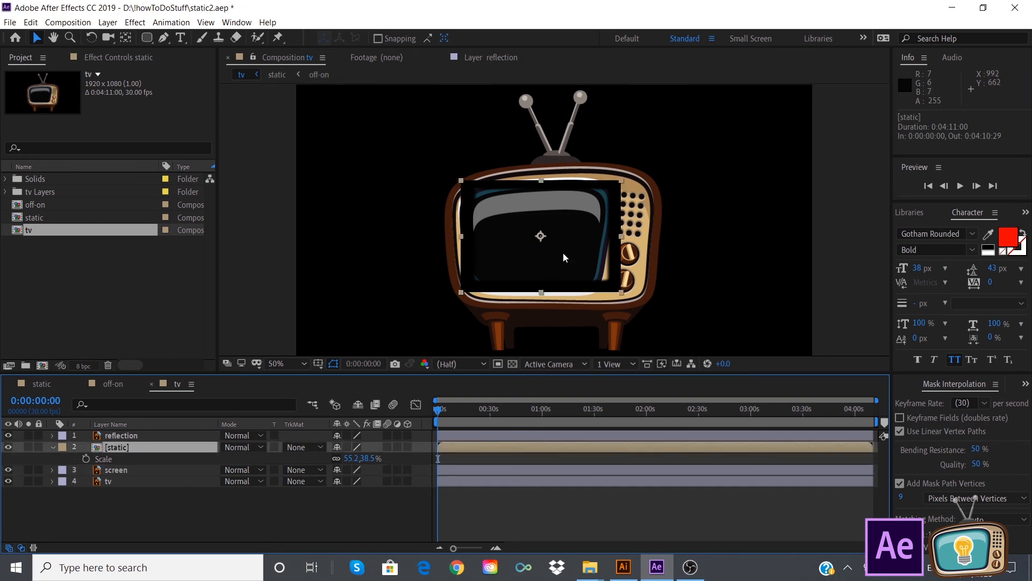
key("ctrl+v")
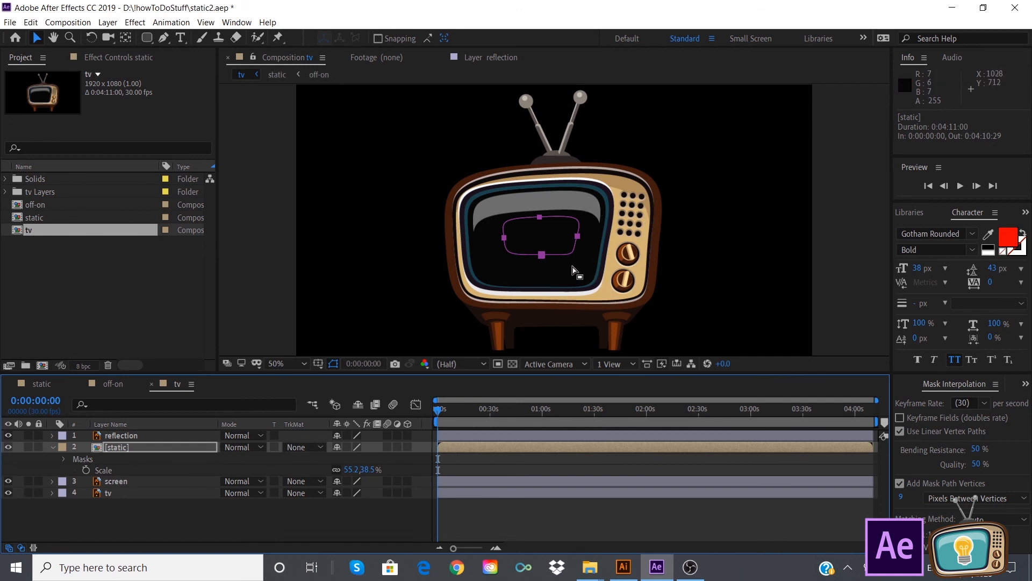
Scale the masked static layer uniformly to about 92.1% and position it at about 882, 618 over the television's screen
left_click(547, 244)
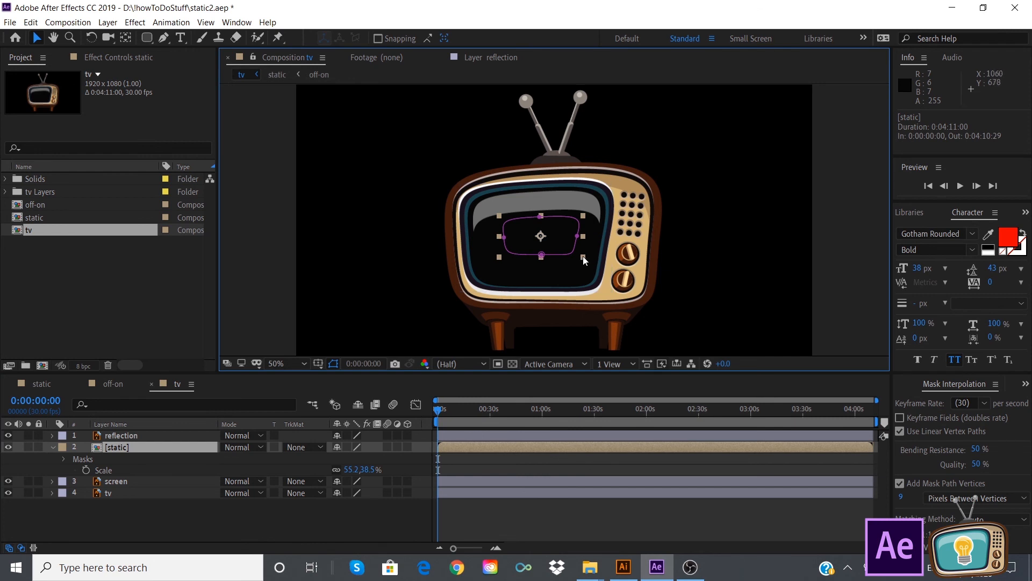
key("slash")
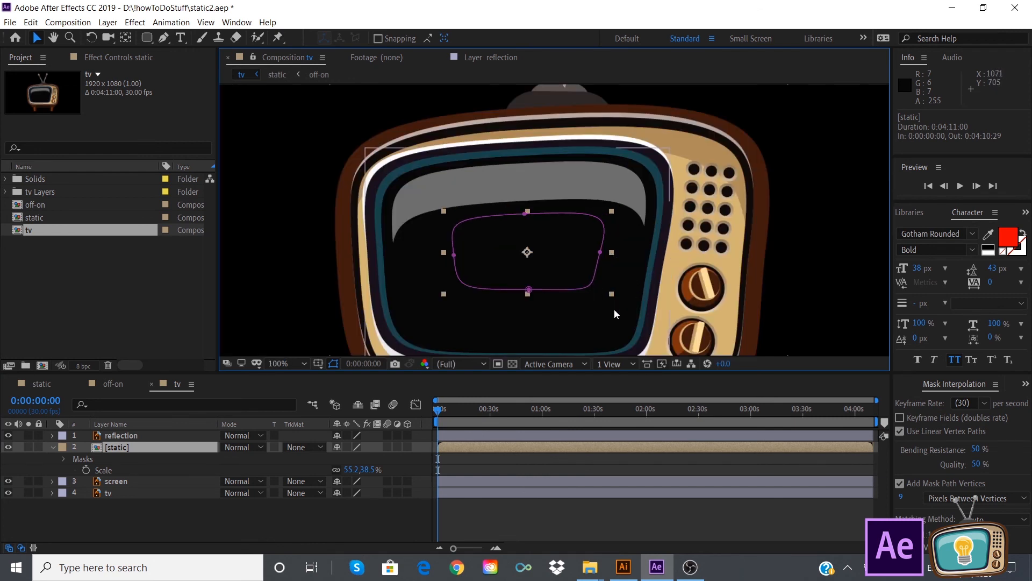
key("period")
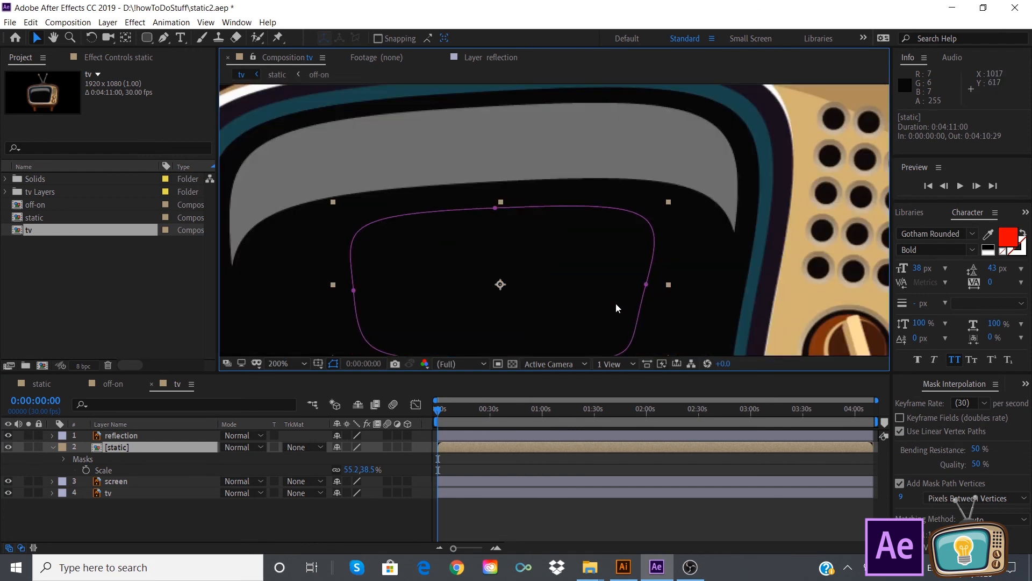
key("comma")
key("comma")
key("period")
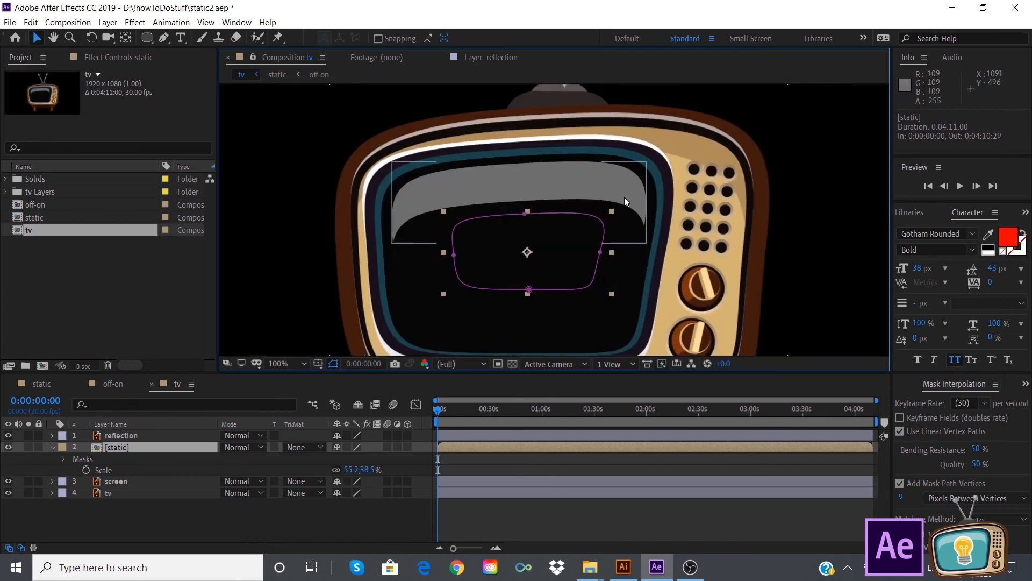
left_click_drag(611, 210, 707, 153)
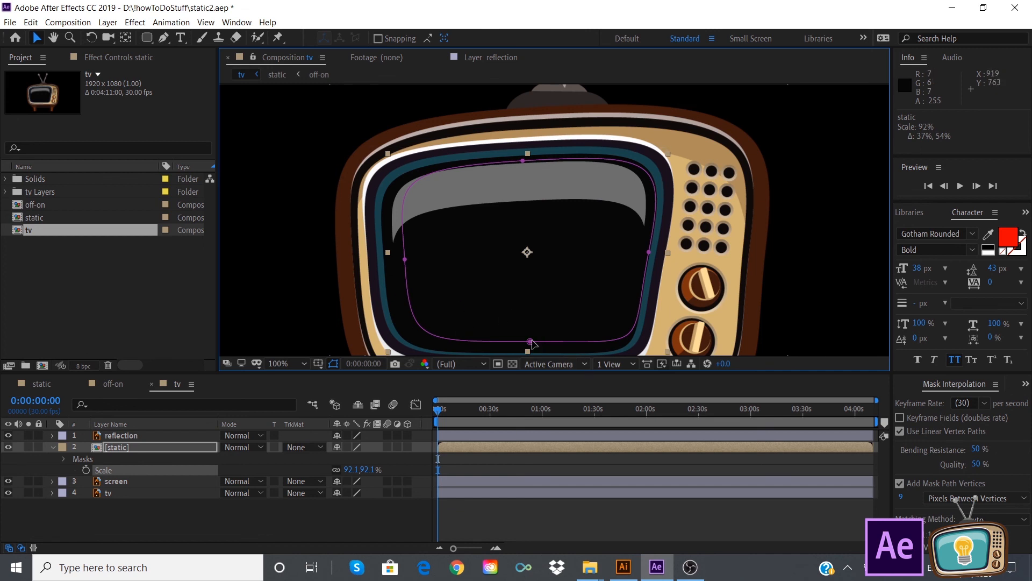
left_click_drag(557, 305, 542, 315)
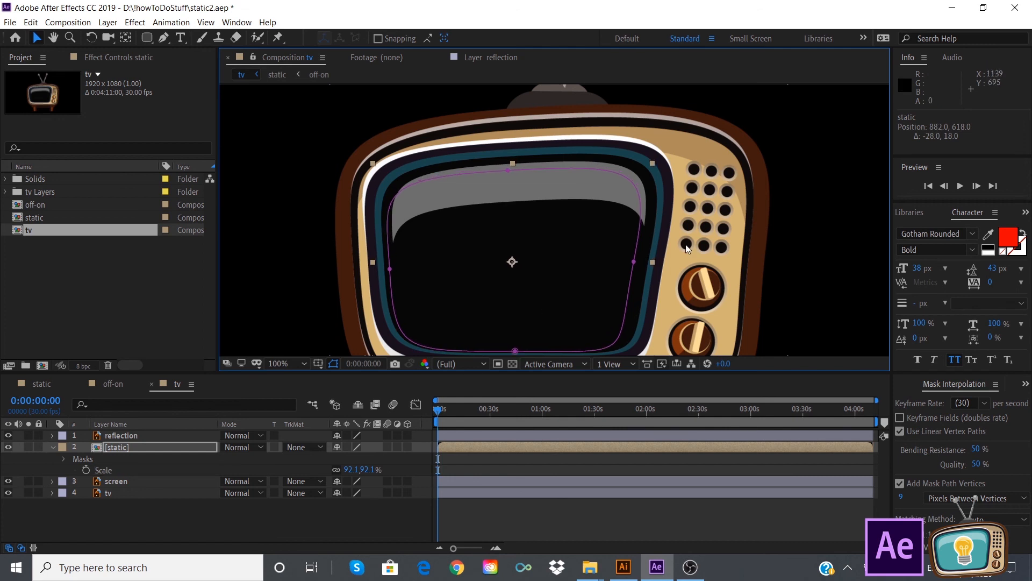
Refine the static layer's fit inside the screen frame by scaling it to about 97.1% and positioning it at about 893, 607
left_click(650, 164)
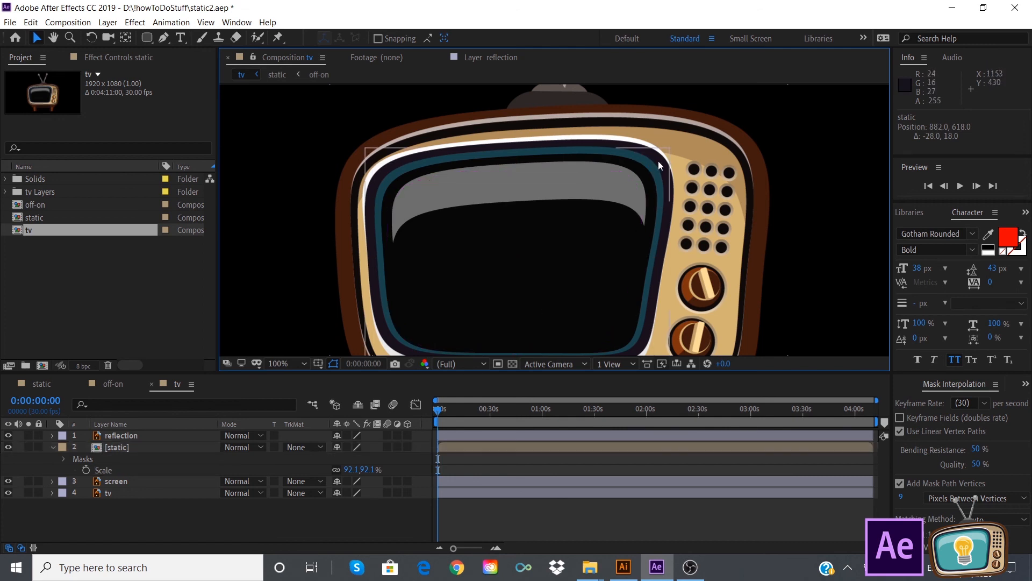
left_click(572, 283)
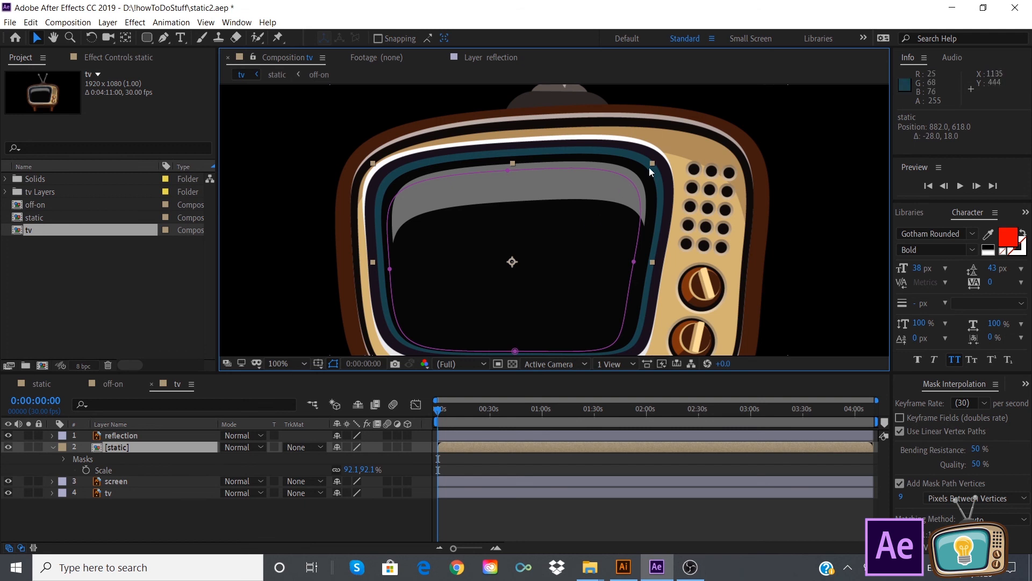
left_click_drag(653, 164, 662, 158)
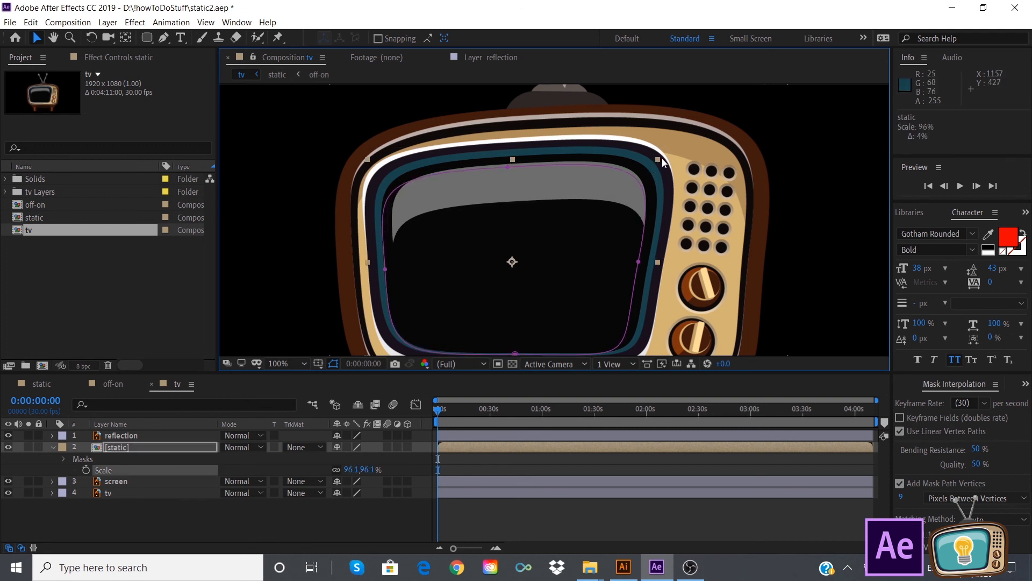
left_click_drag(568, 299, 568, 306)
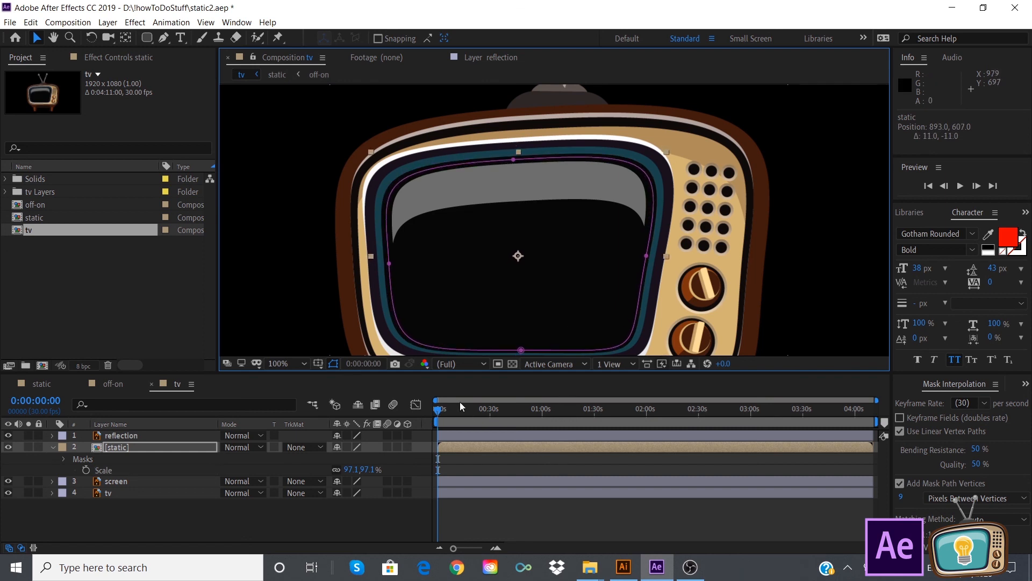
Preview the masked static playing inside the television's screen, then return the playhead to the first frame
mouse_move(438, 411)
left_mouse_down()
mouse_move(457, 412)
mouse_move(438, 409)
left_mouse_up()
key("space")
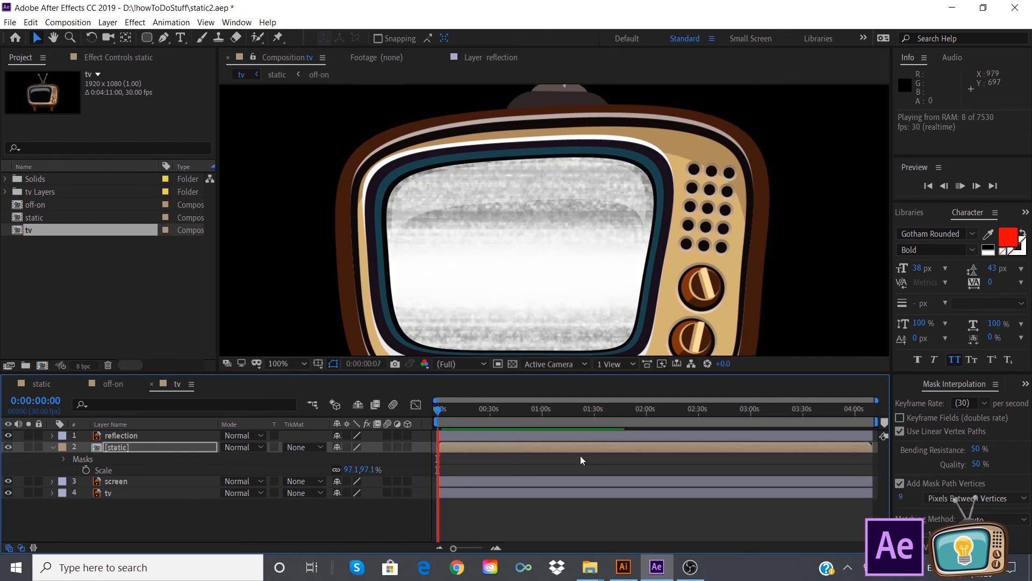
key("space")
scroll(521, 236, "down", 4)
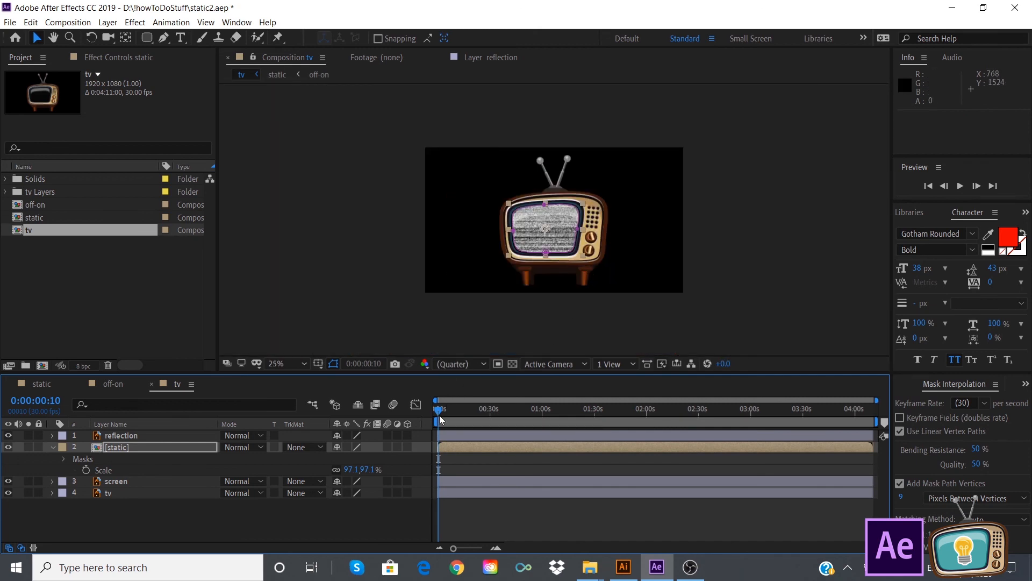
left_click_drag(443, 409, 401, 406)
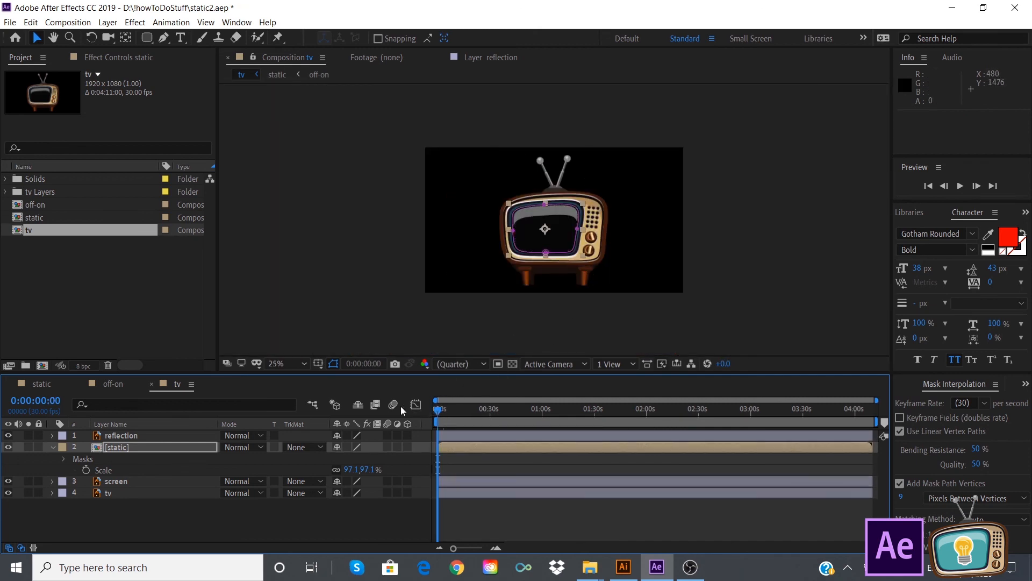